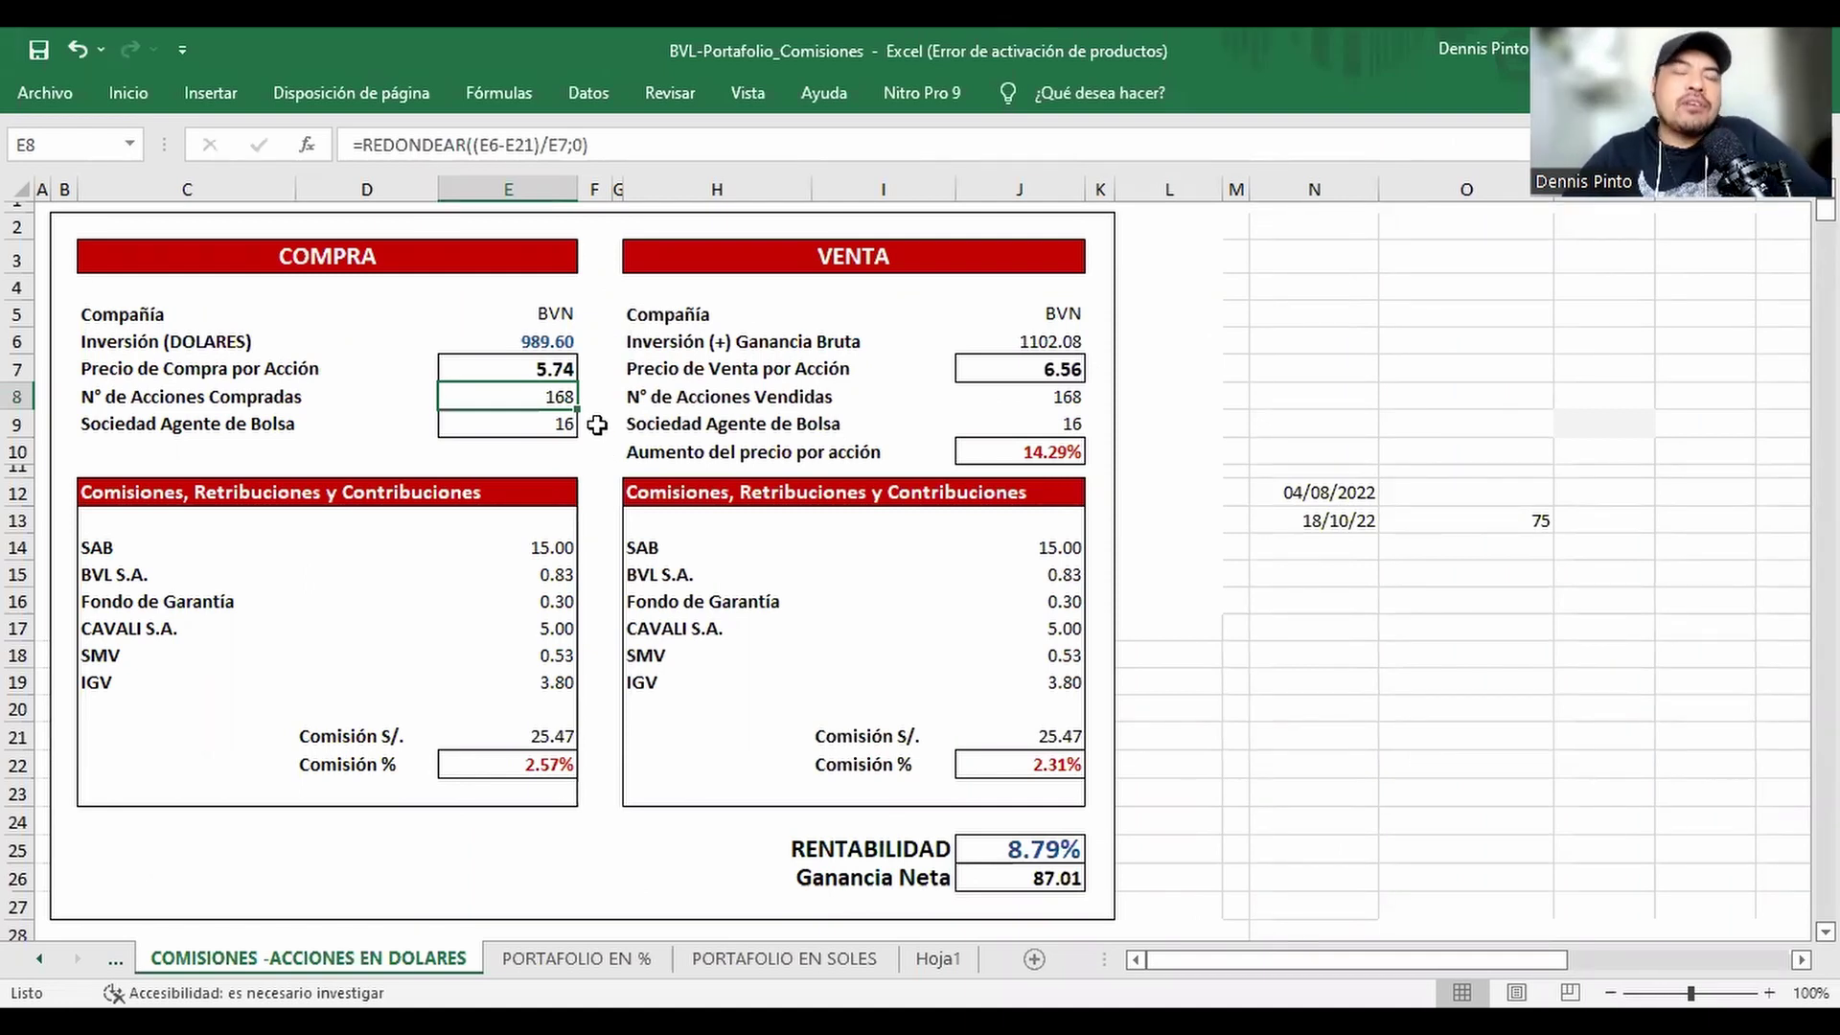
# - Review the purchase investment, purchase price, number of shares bought and sale price per share in the COMPRA and VENTA tables
pyautogui.click(559, 342)
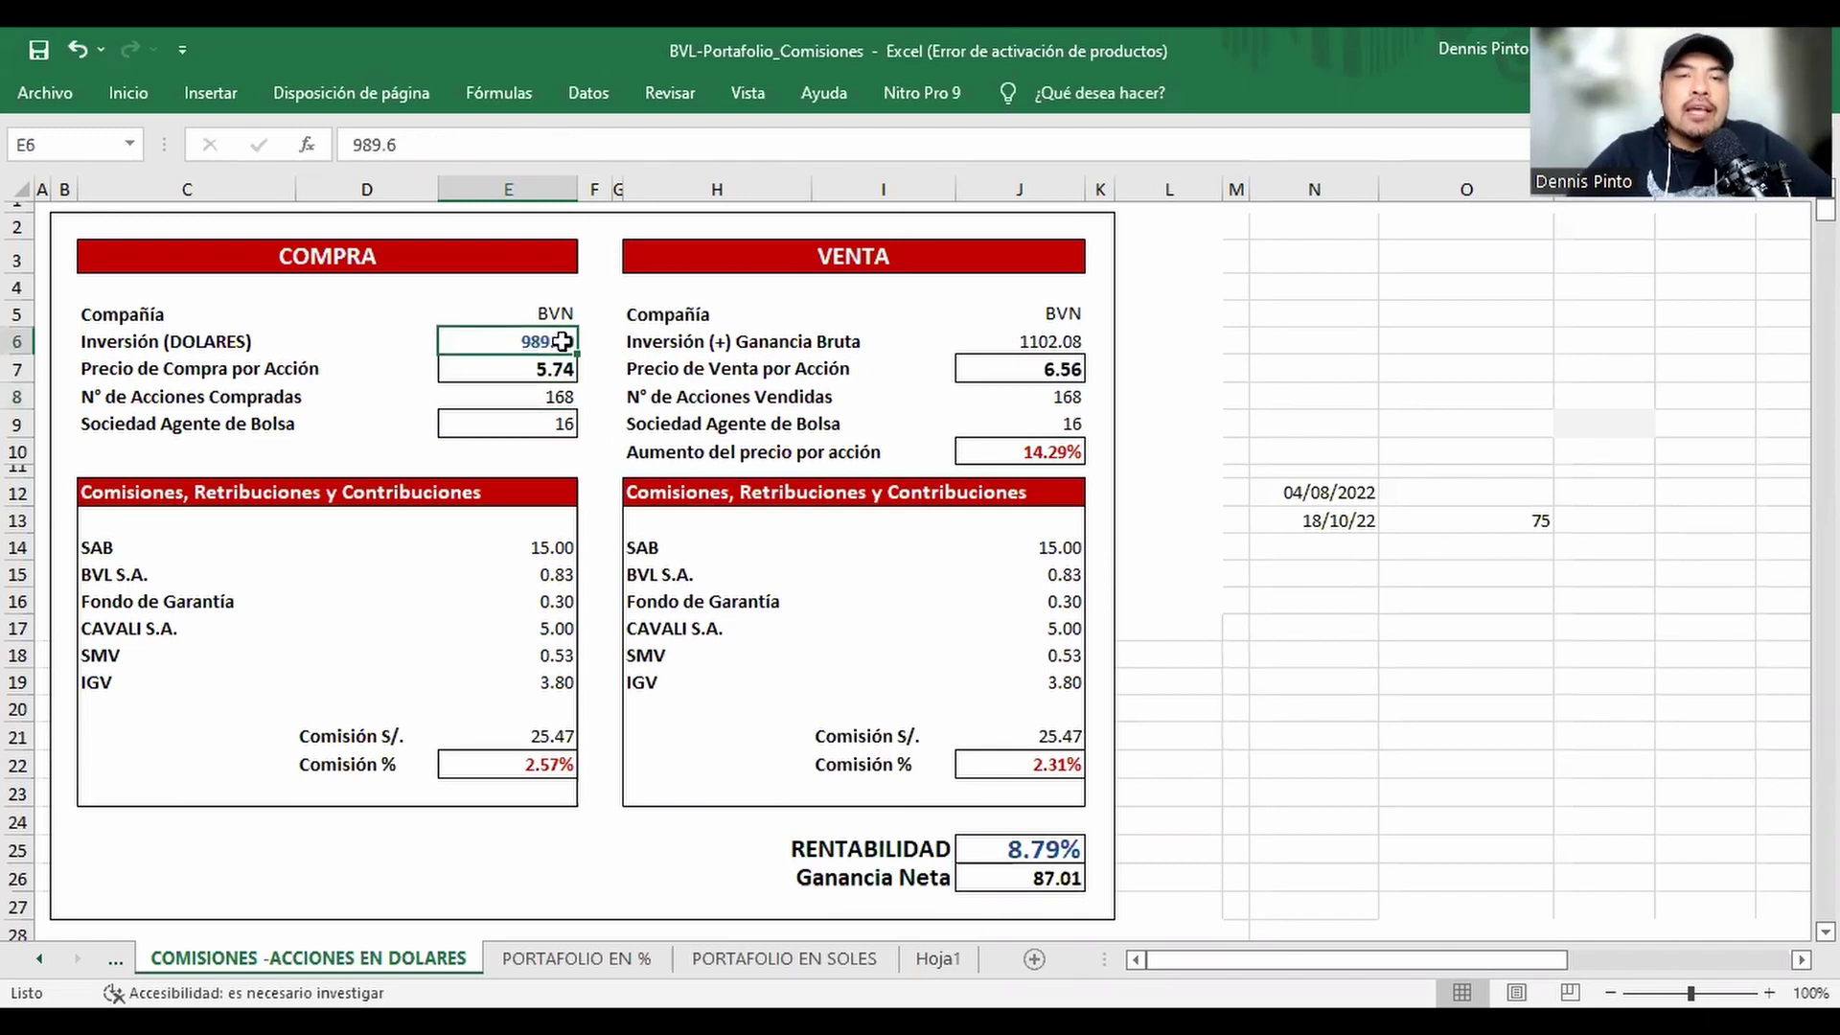
pyautogui.click(513, 374)
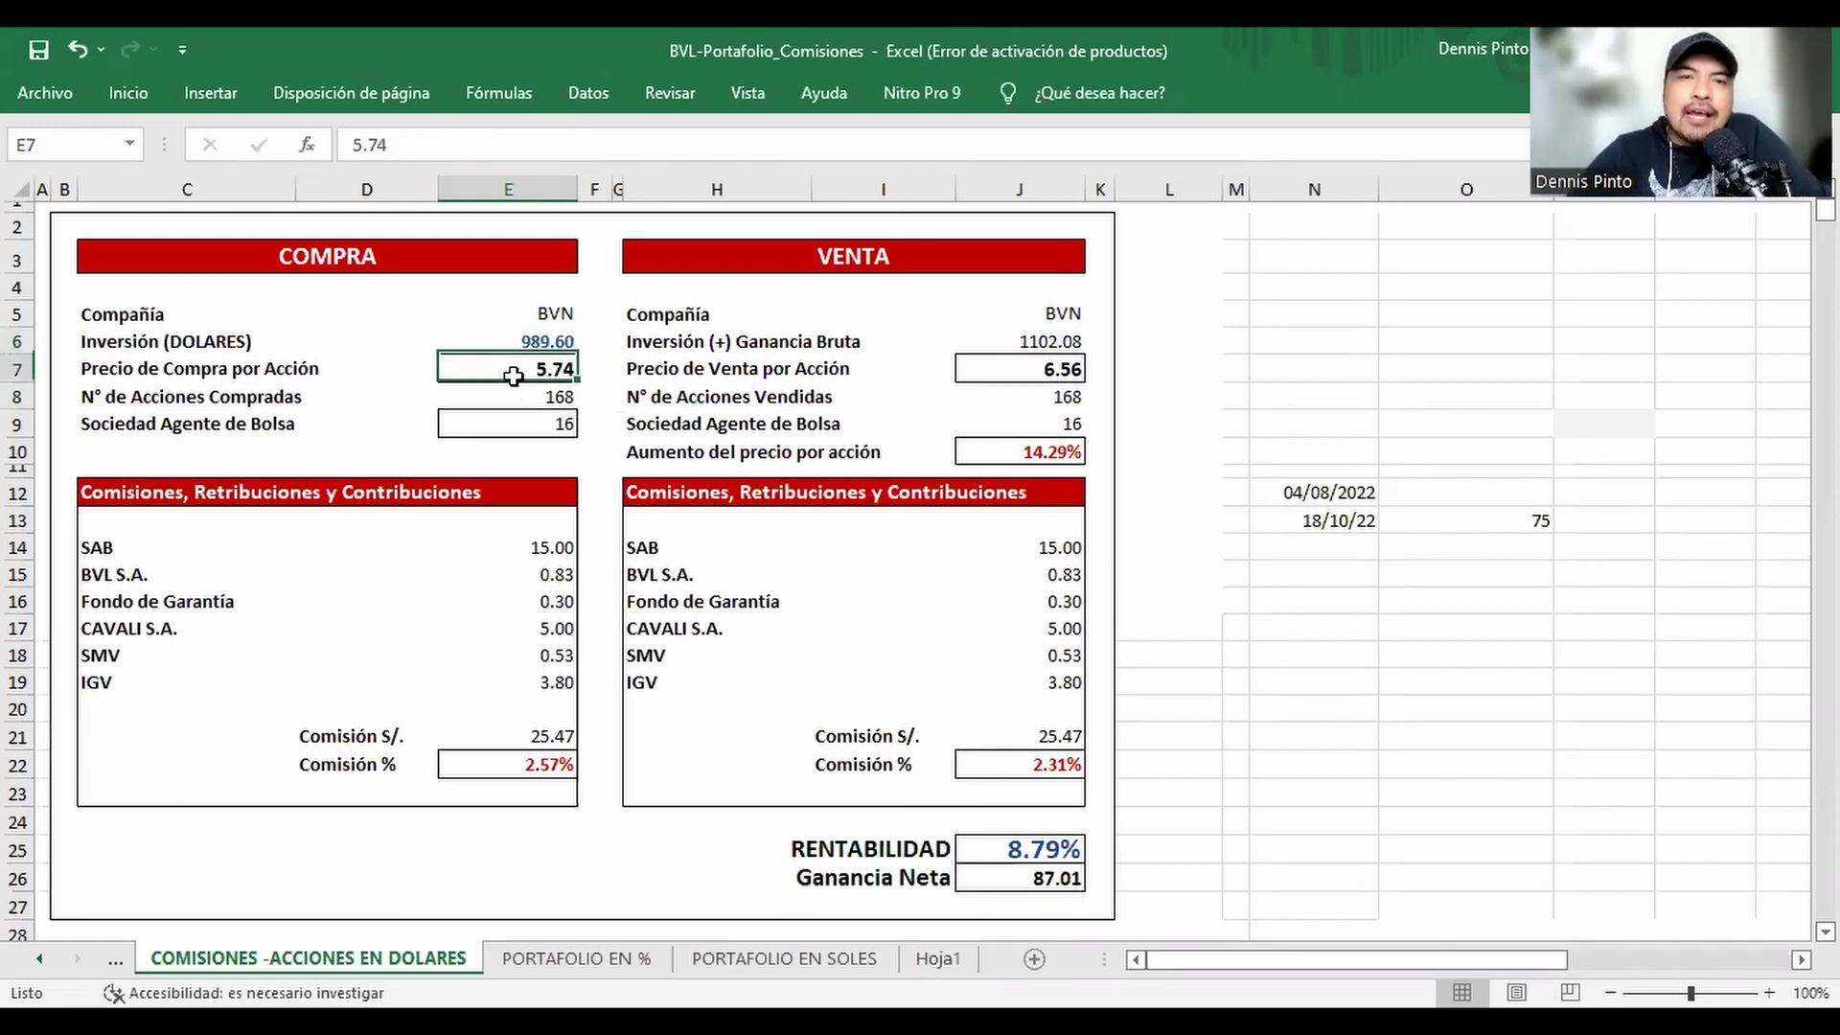
pyautogui.click(503, 397)
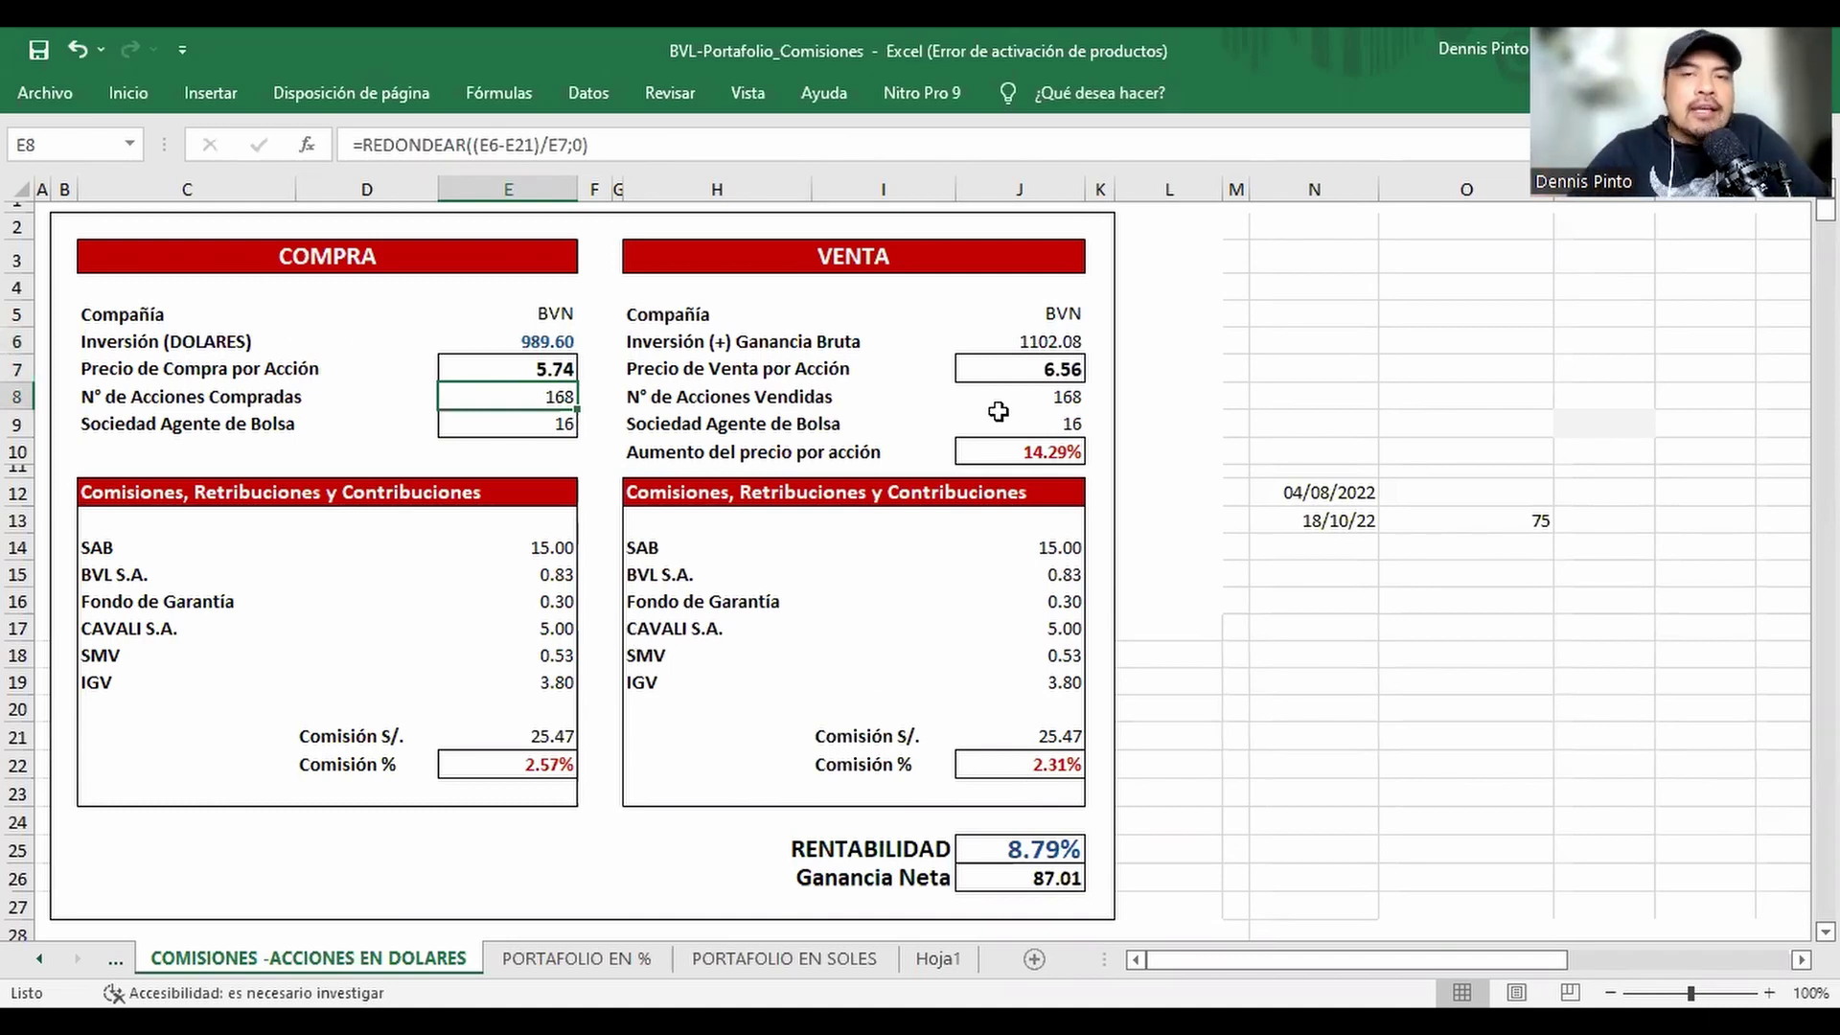
pyautogui.click(1004, 363)
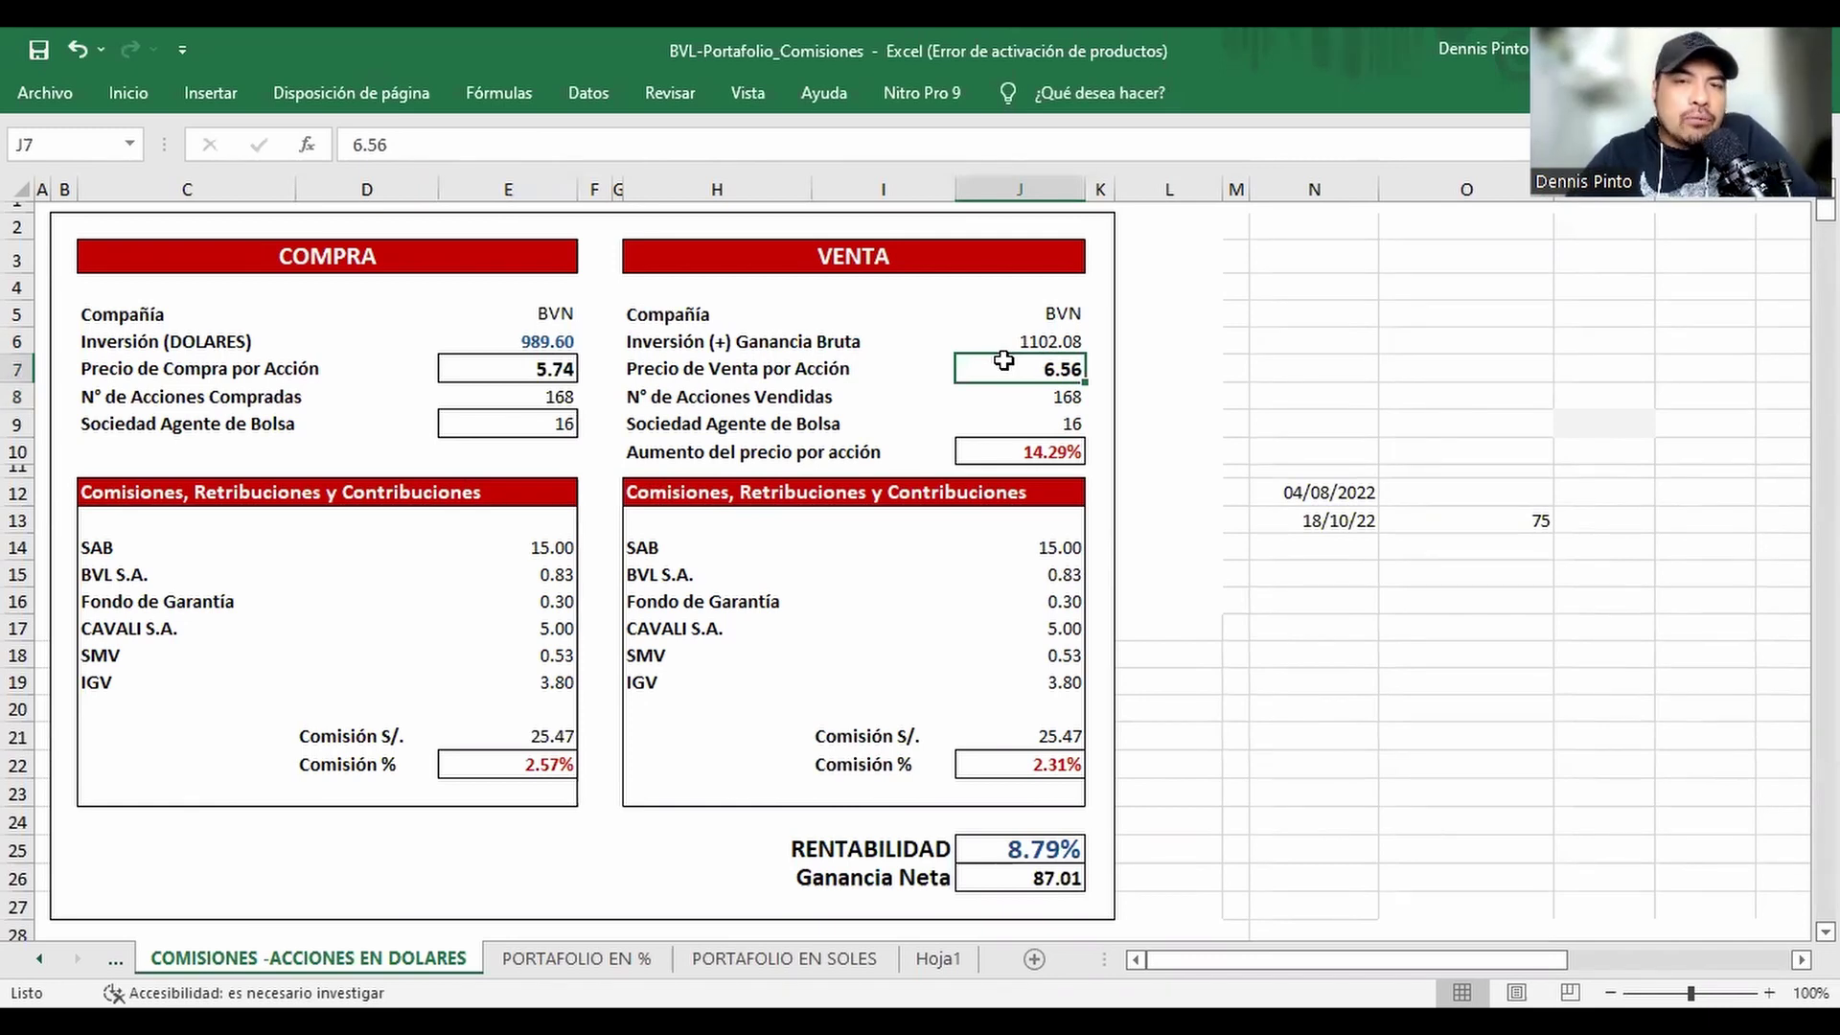
pyautogui.scroll(-1, 1012, 397)
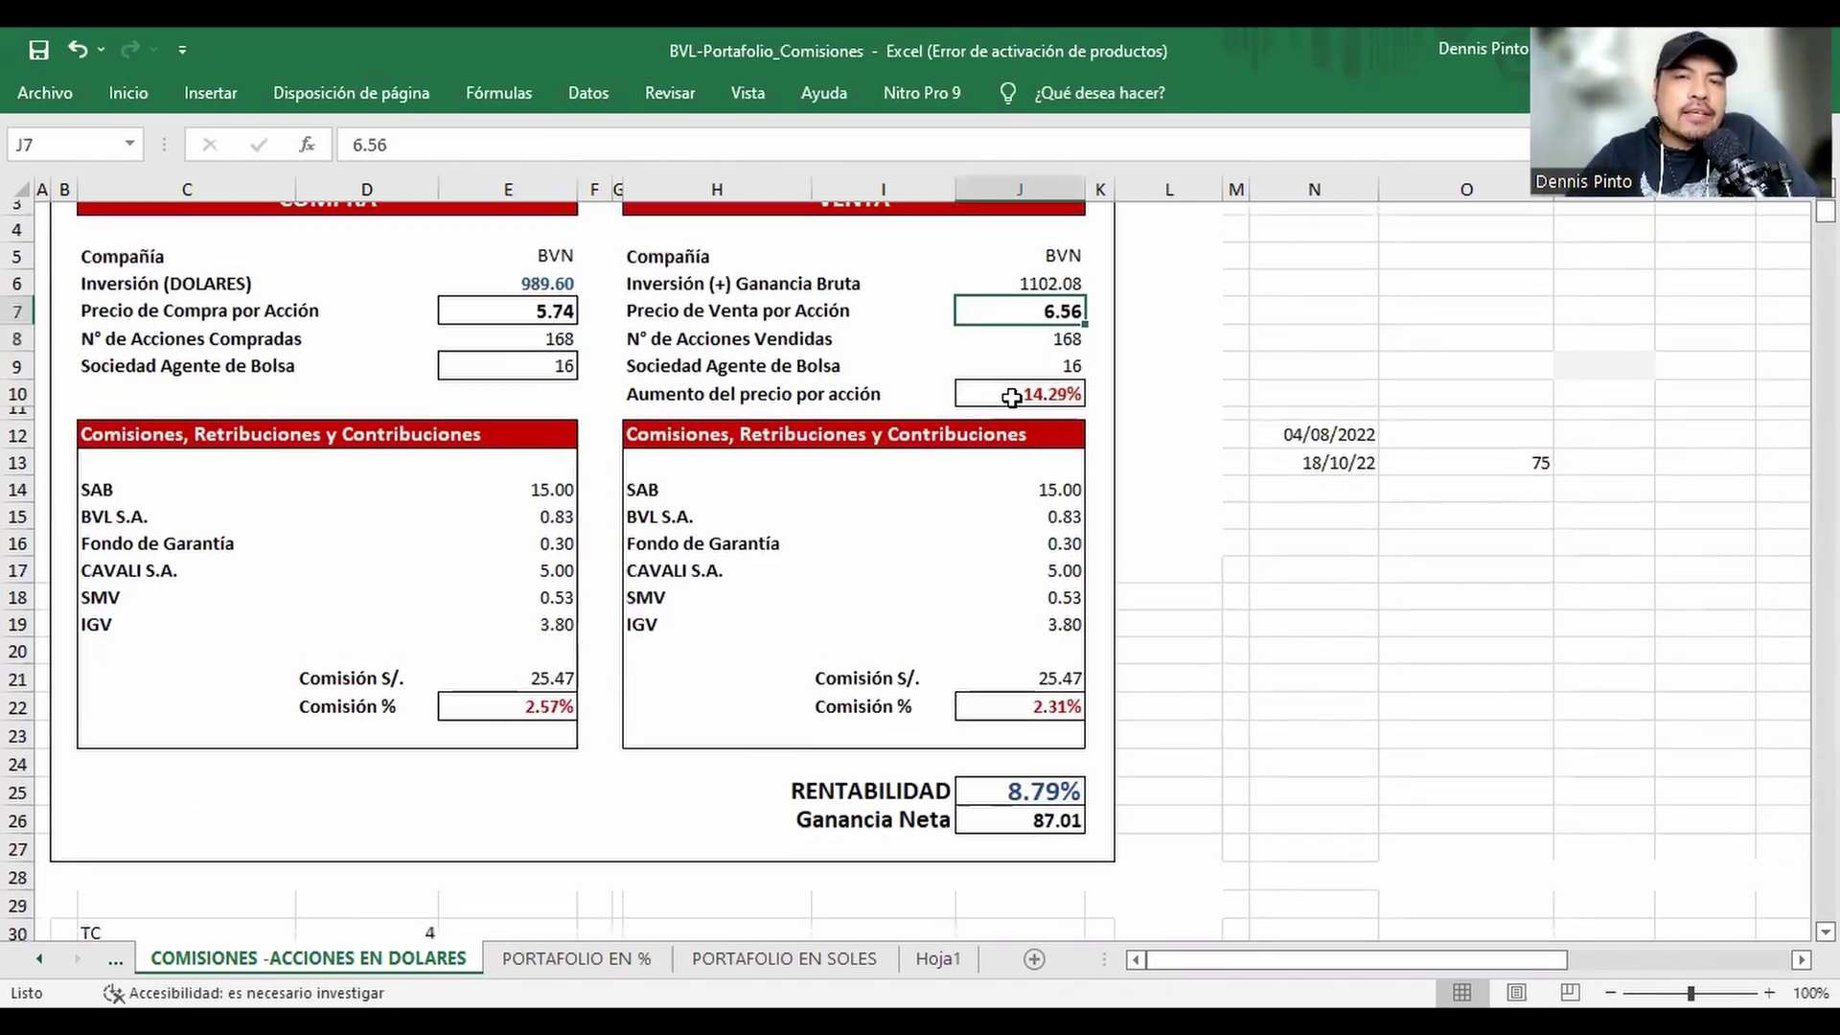
pyautogui.scroll(-1, 1012, 398)
pyautogui.scroll(1, 1012, 398)
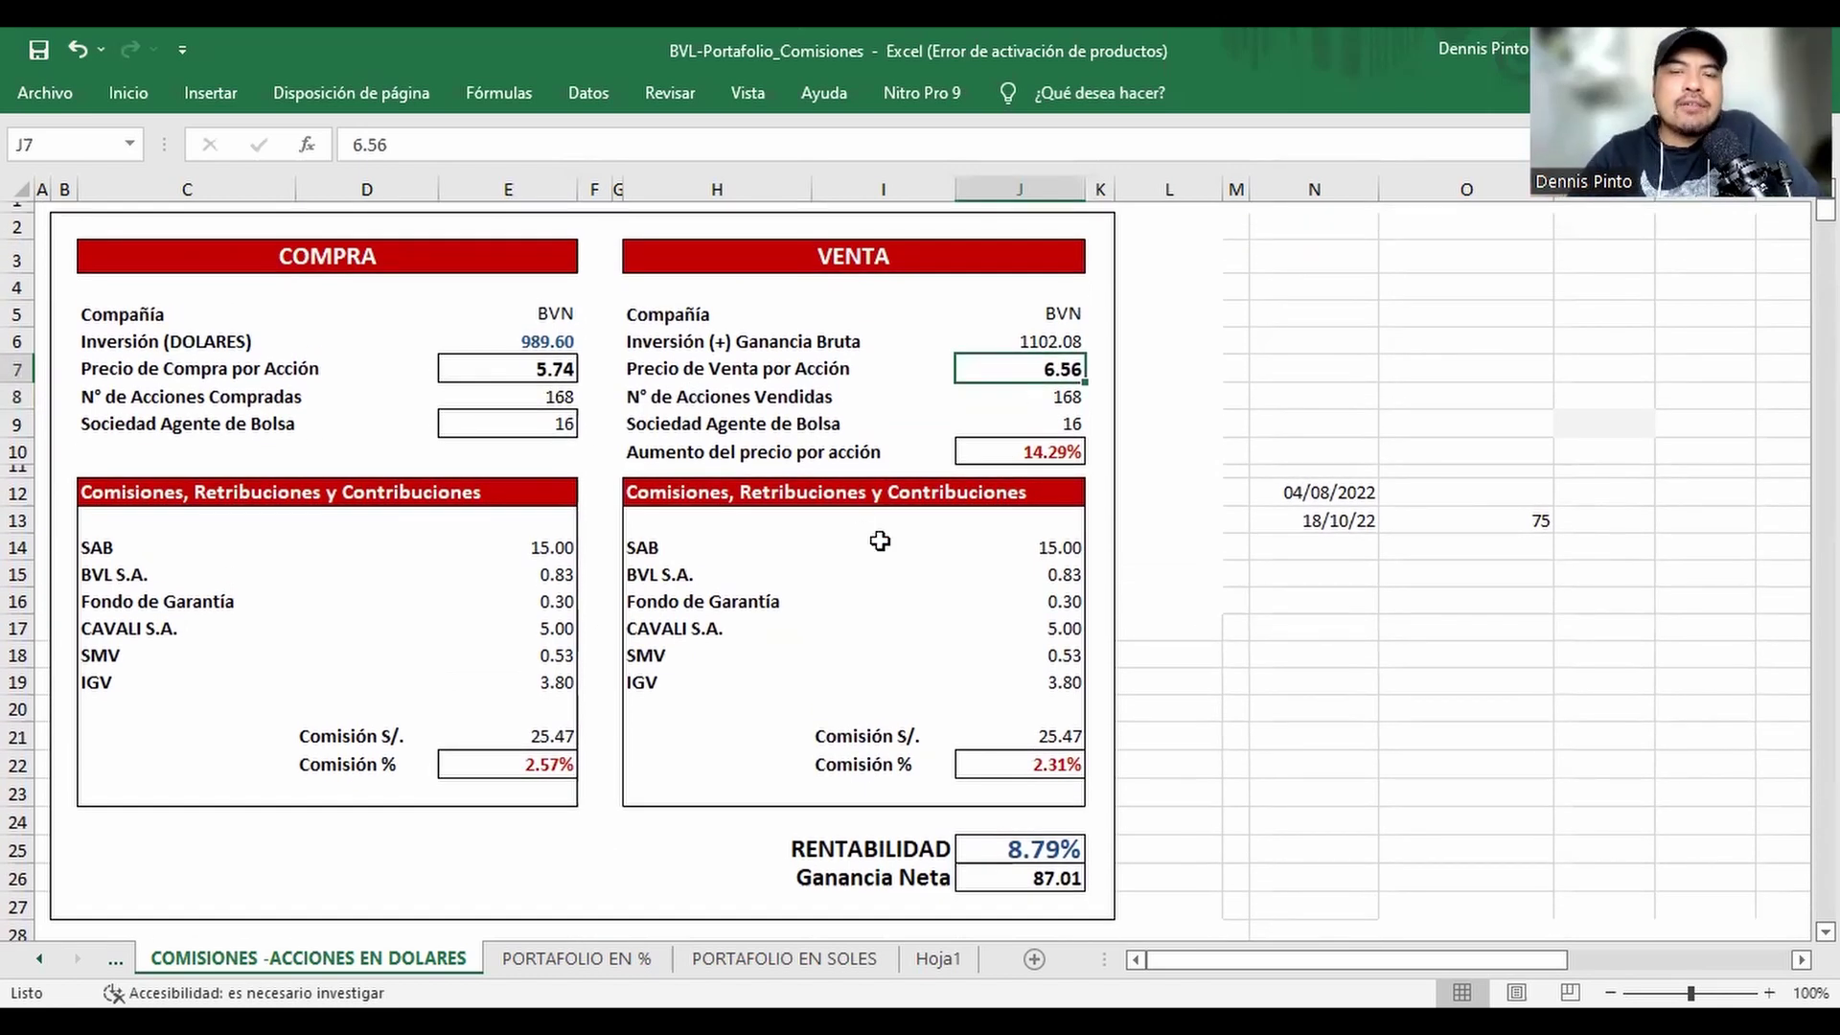
# - Inspect the RENTABILIDAD formula in cell J25 below the sale table
pyautogui.scroll(-2, 880, 541)
pyautogui.press('Down')
pyautogui.press('Down')
pyautogui.press('Down')
pyautogui.press('Down')
pyautogui.press('Down')
pyautogui.press('Down')
pyautogui.press('Down')
pyautogui.press('Down')
pyautogui.press('Down')
pyautogui.press('Down')
pyautogui.press('Down')
pyautogui.press('Down')
pyautogui.press('Down')
pyautogui.press('Down')
pyautogui.press('Down')
pyautogui.press('Down')
pyautogui.press('Down')
pyautogui.press('Down')
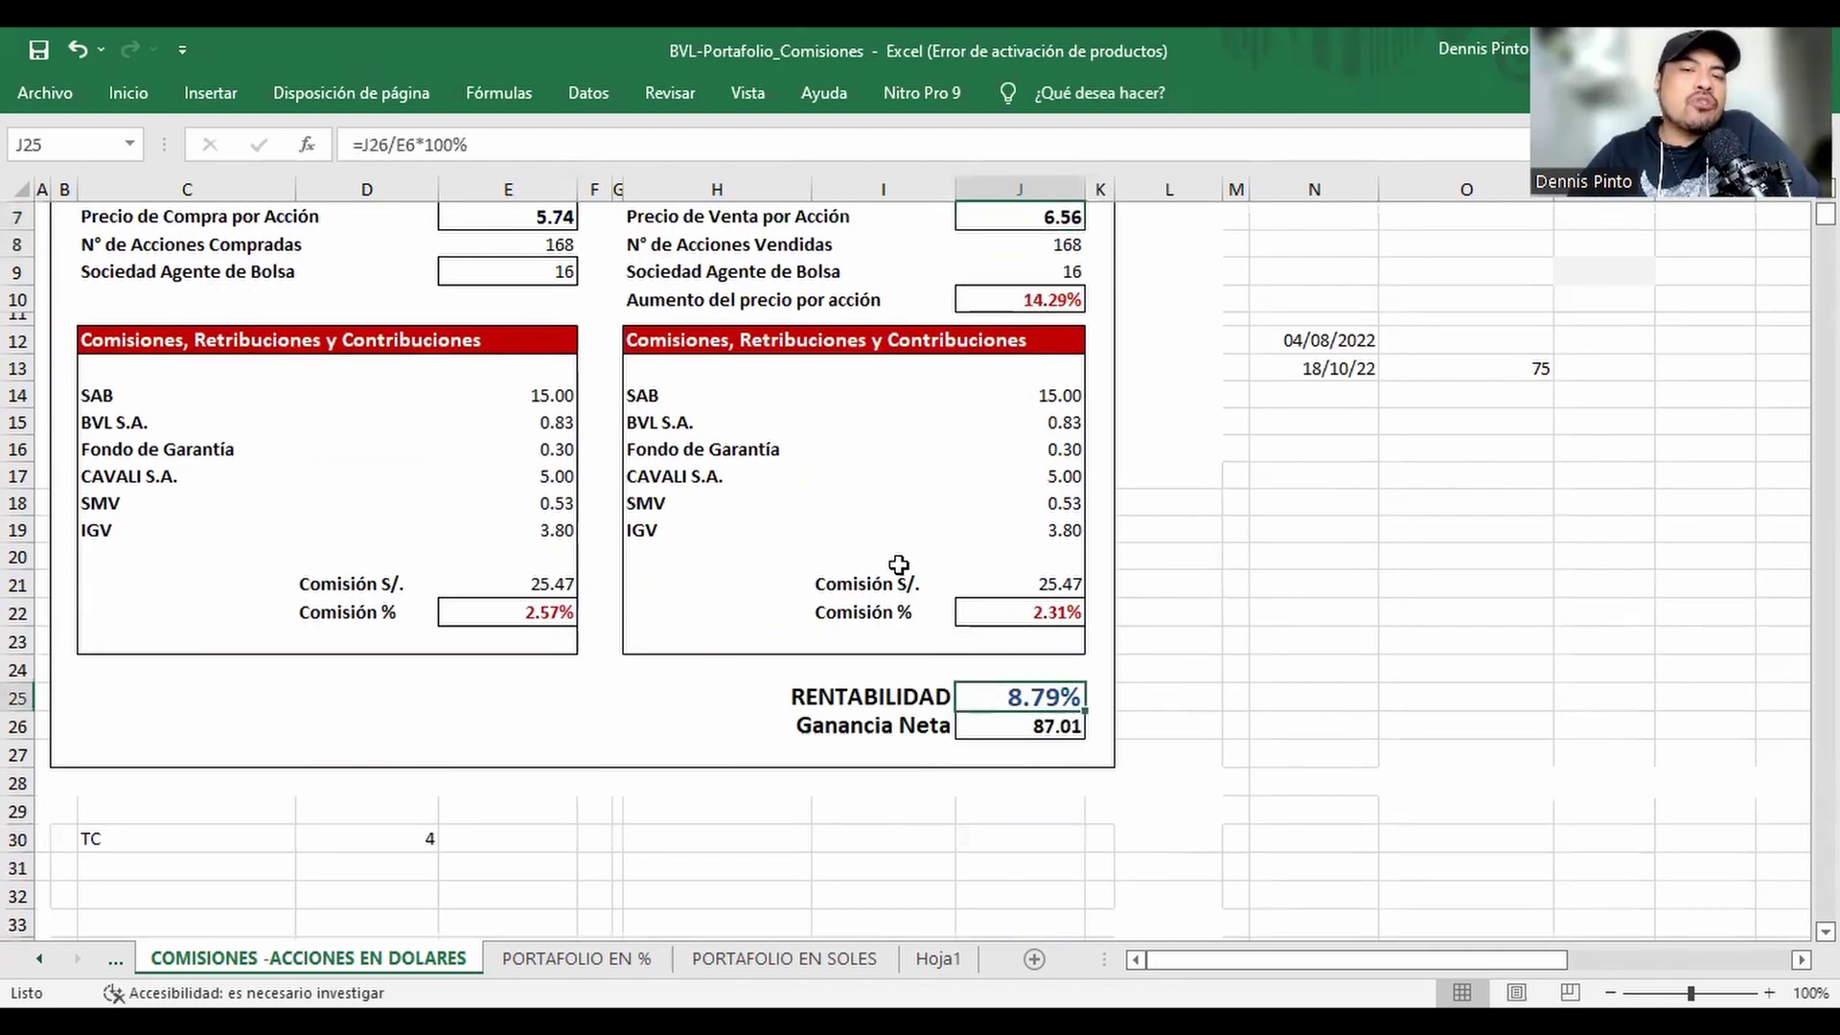
pyautogui.scroll(1, 898, 565)
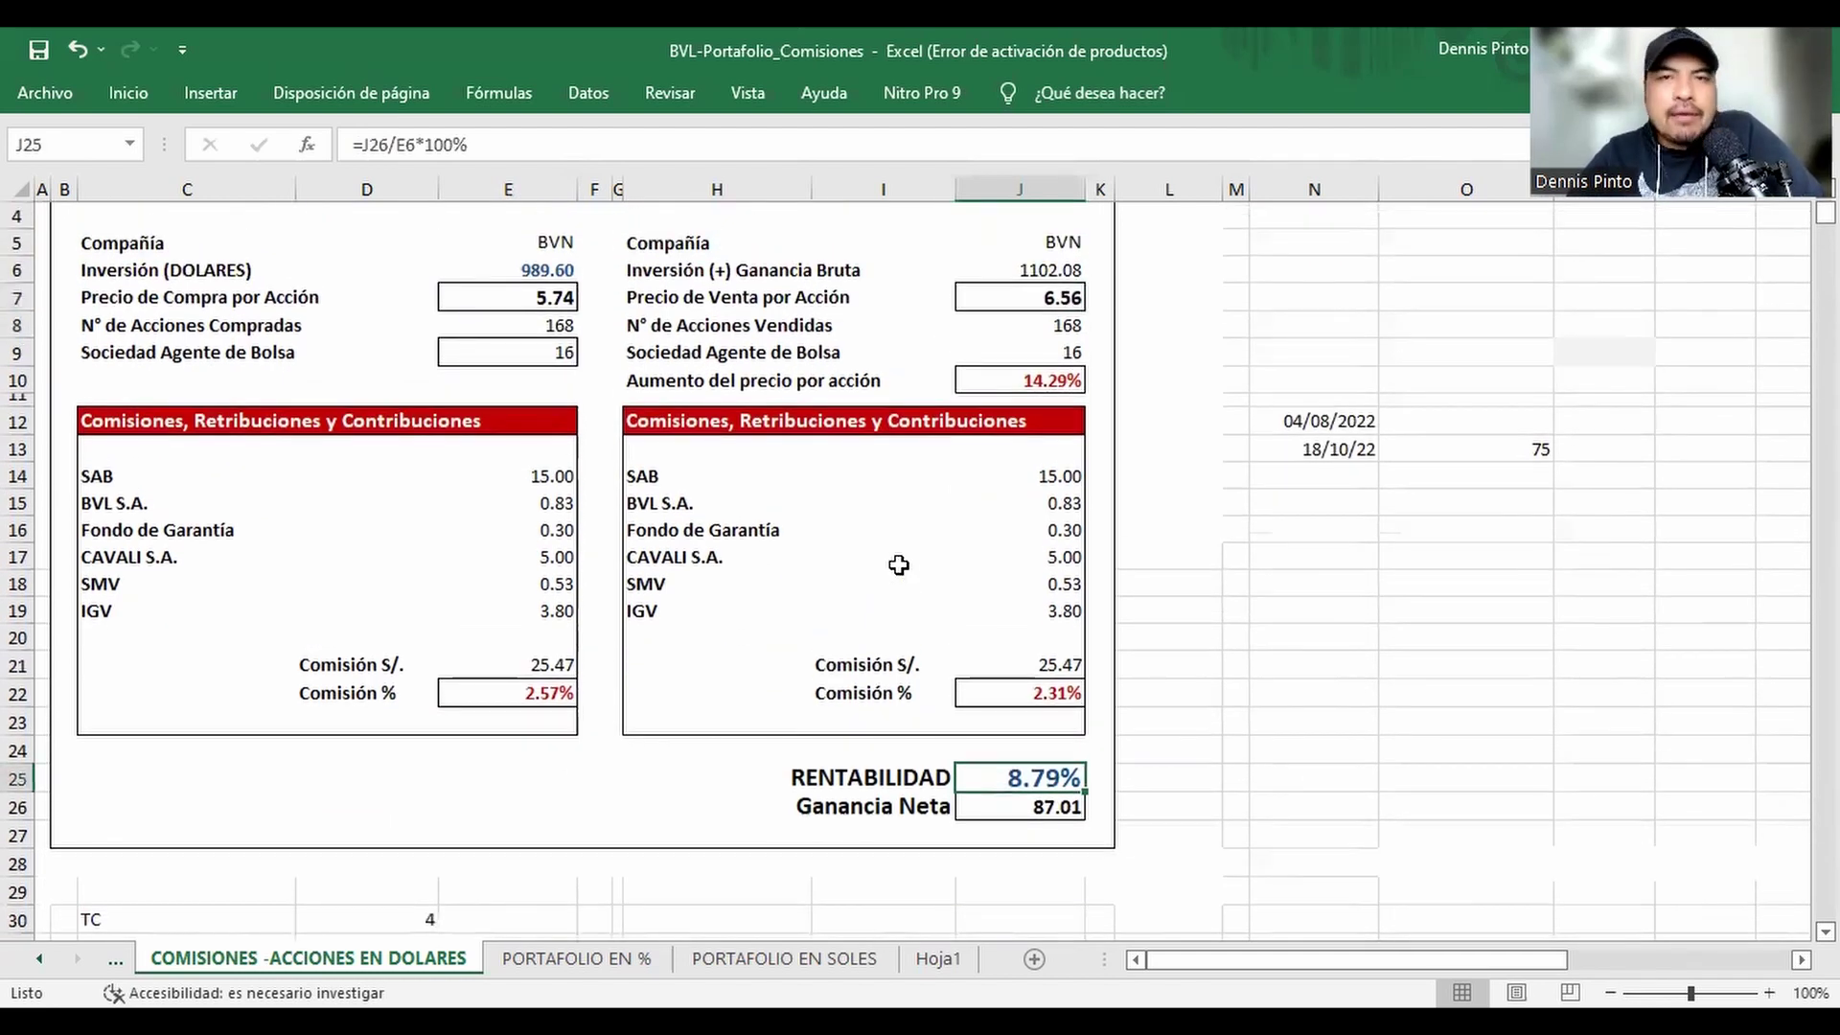
pyautogui.scroll(1, 899, 565)
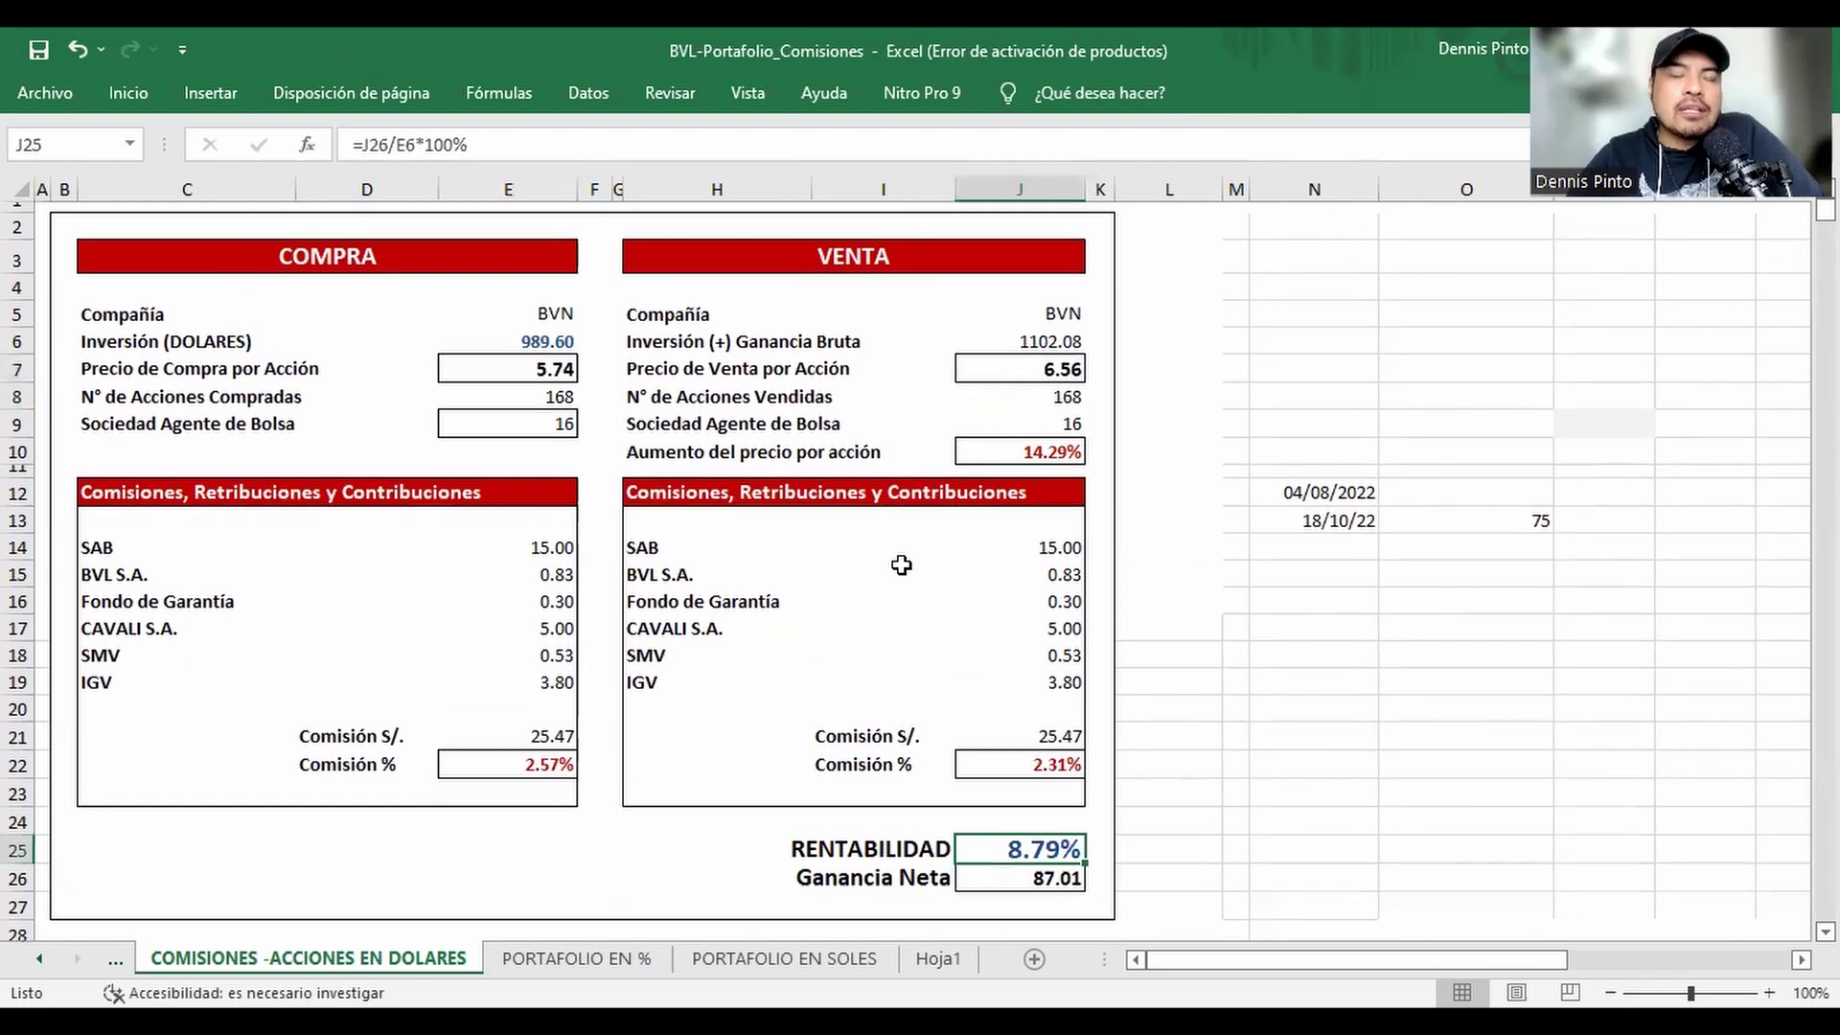
pyautogui.scroll(-1, 901, 565)
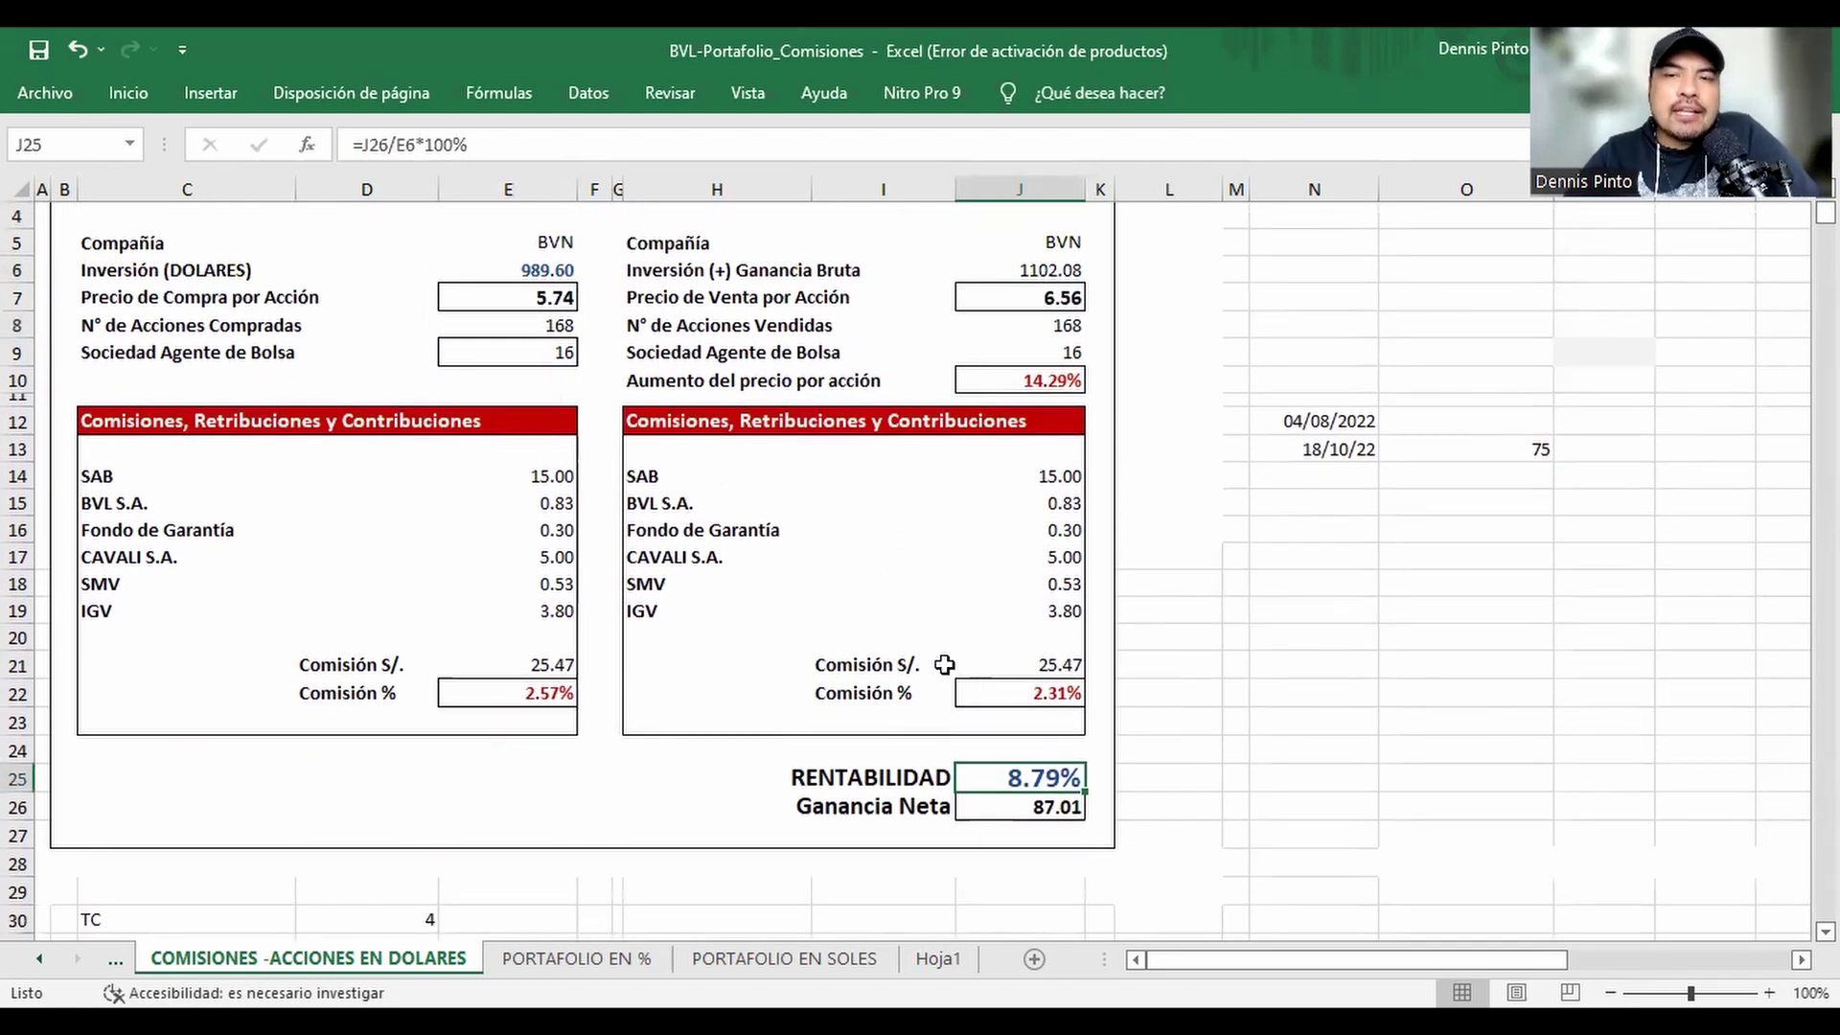
# - Check the start date in N12 and set the end date in N13 to 19/10
pyautogui.click(1296, 420)
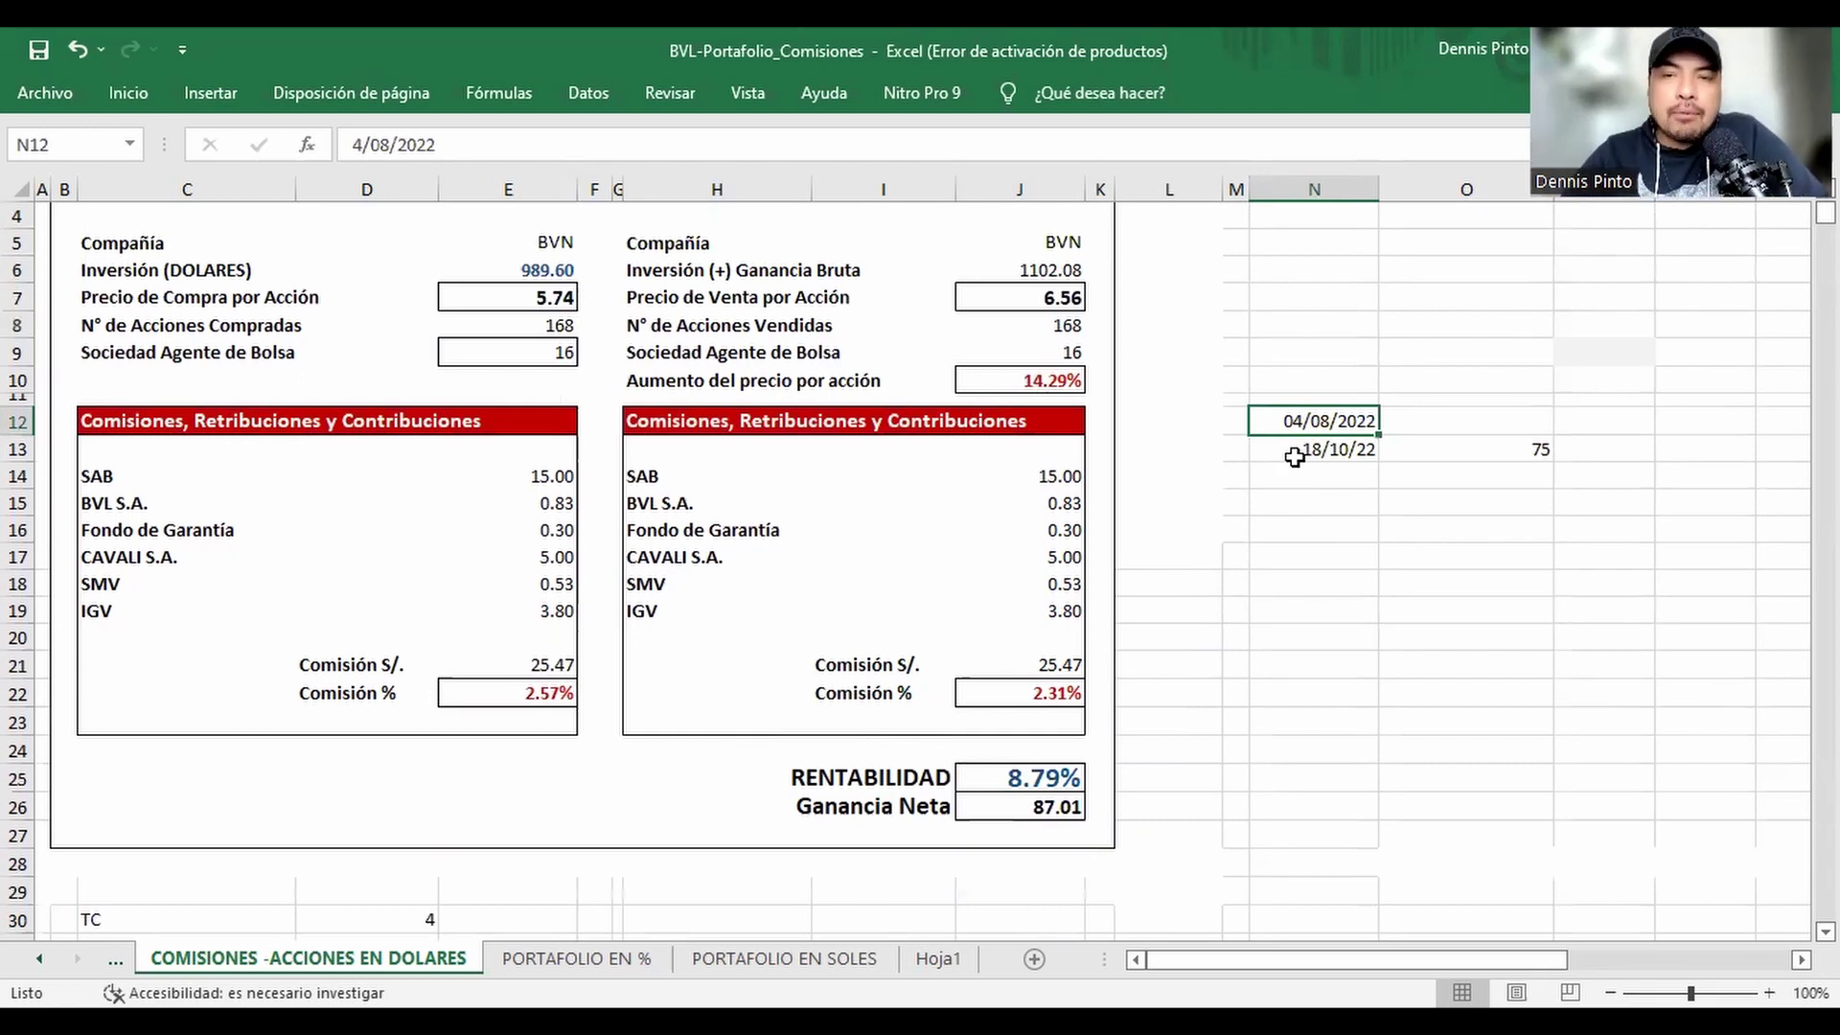
pyautogui.scroll(-1, 1294, 456)
pyautogui.click(1286, 376)
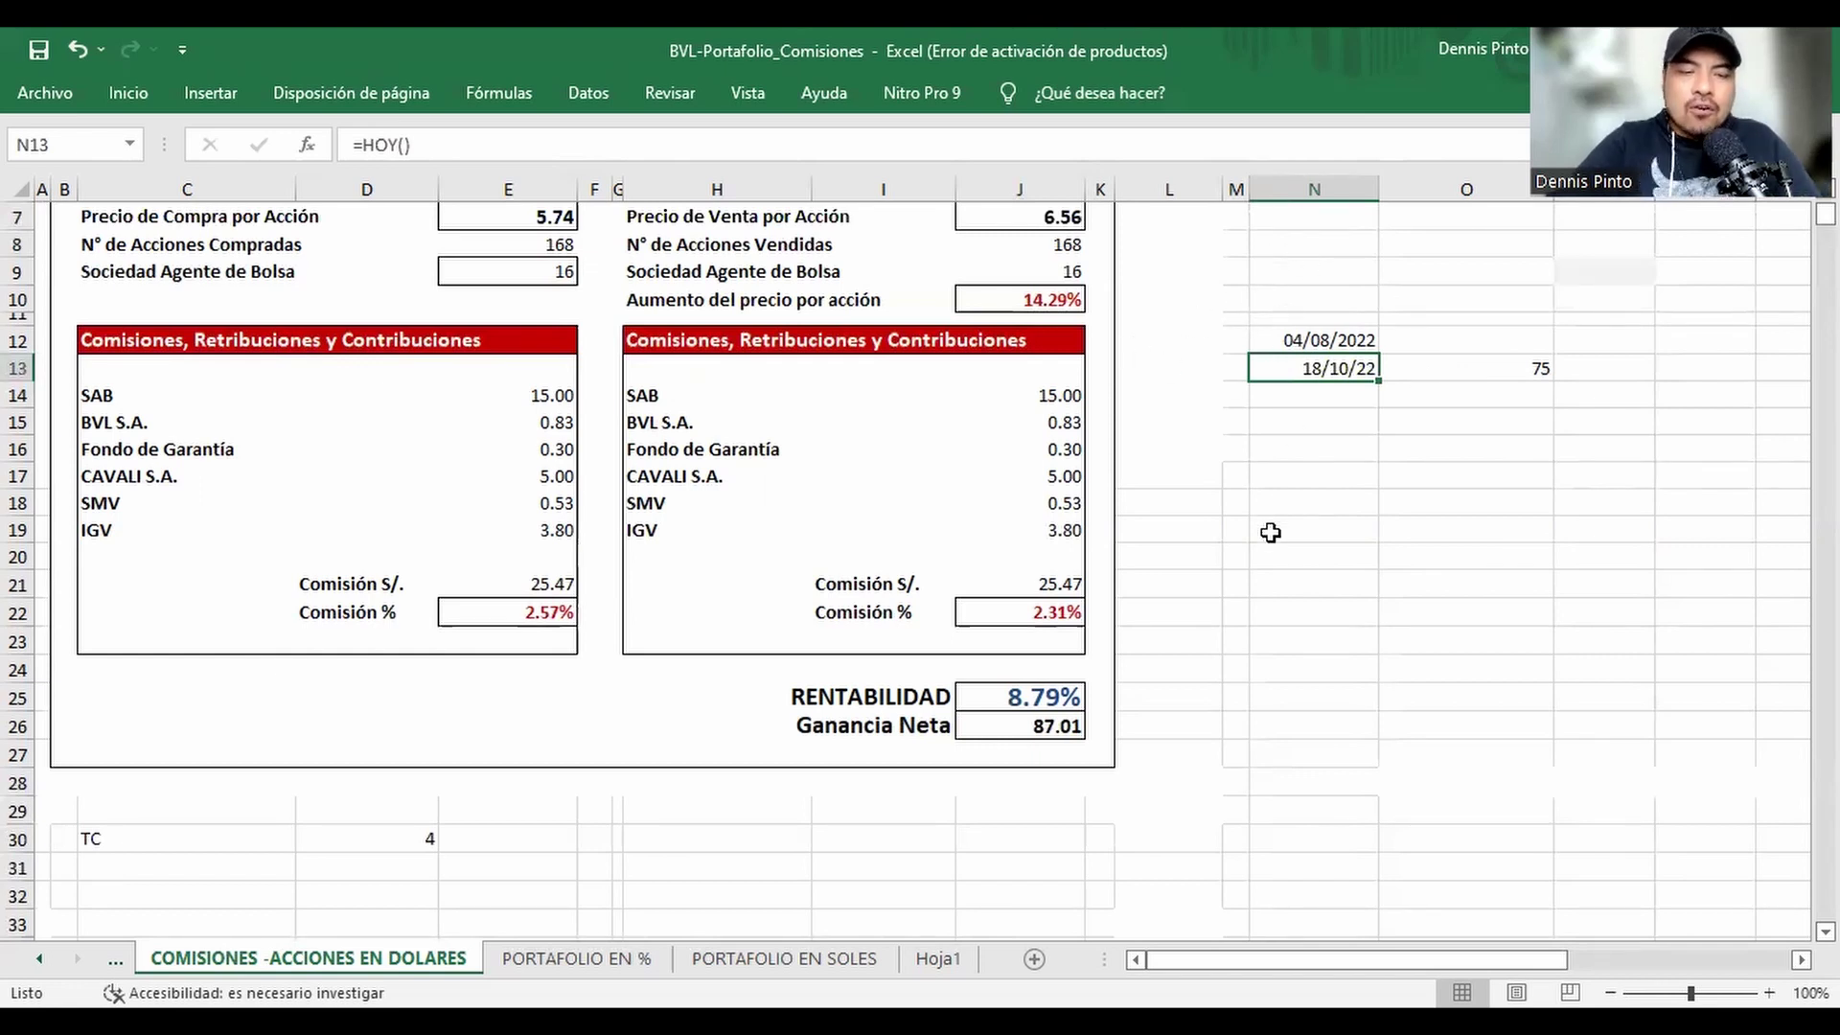
pyautogui.write('19')
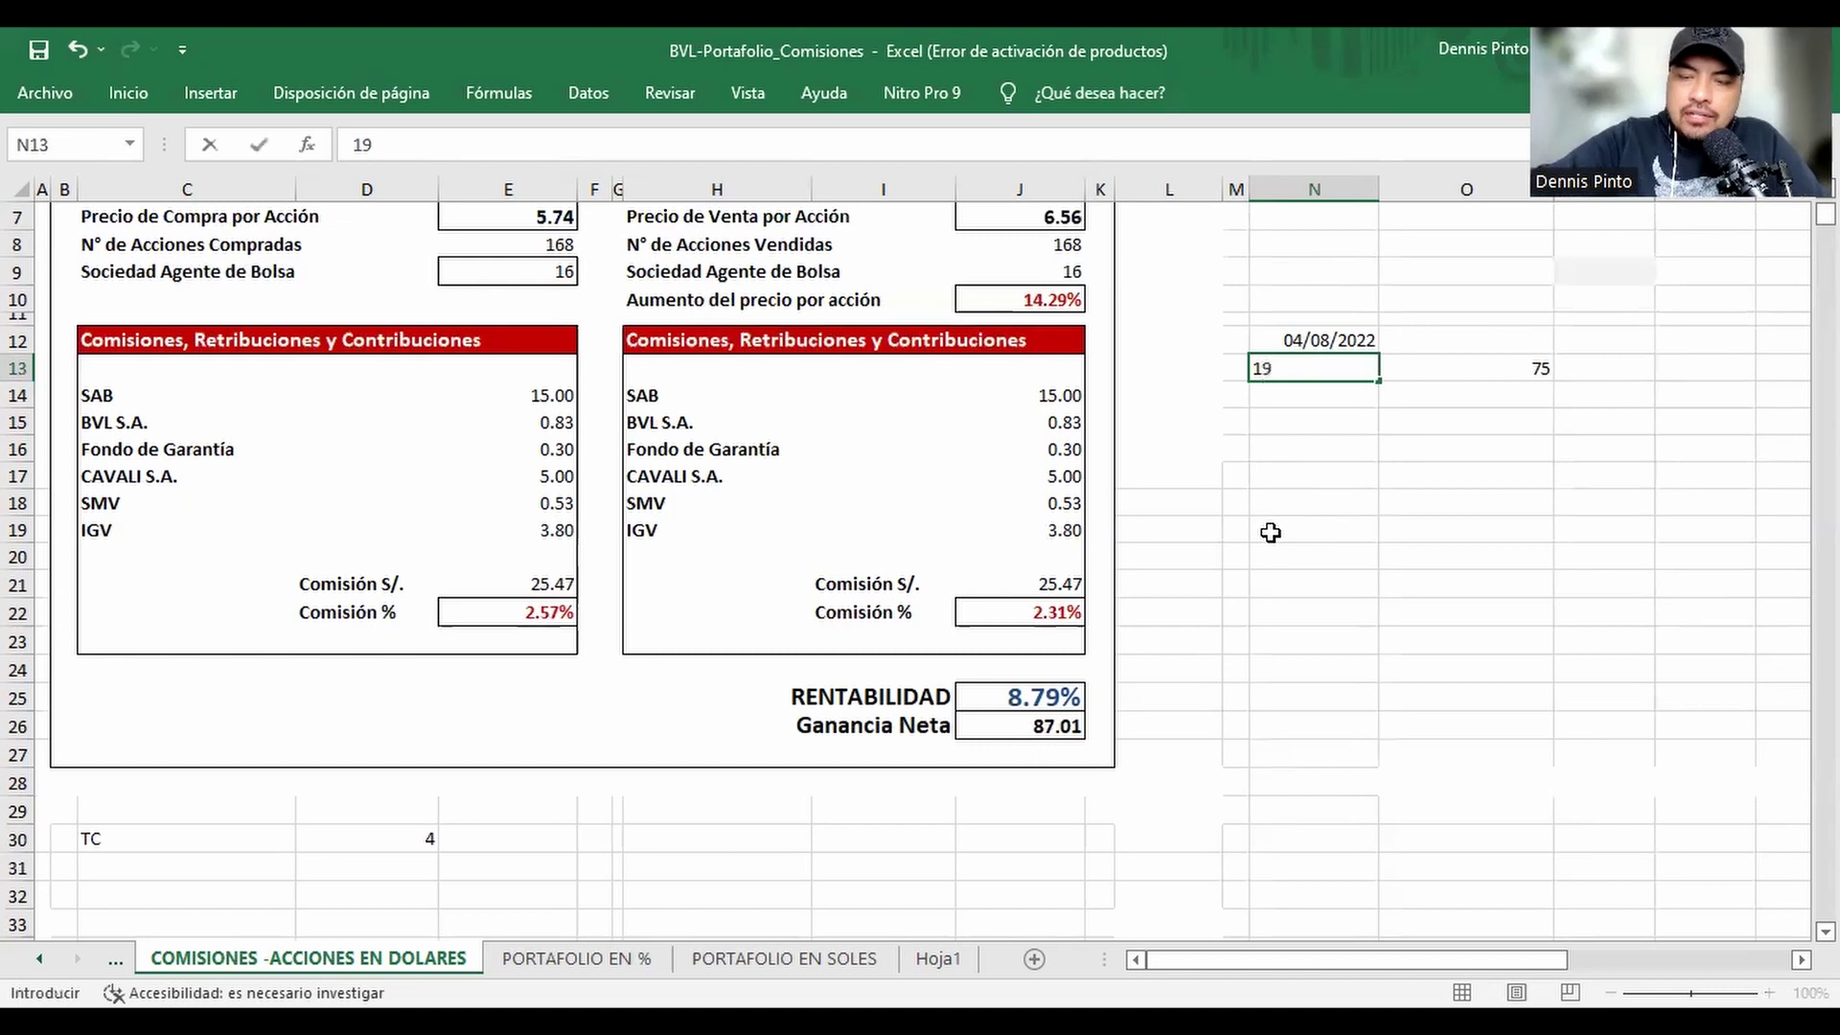
pyautogui.write('/10')
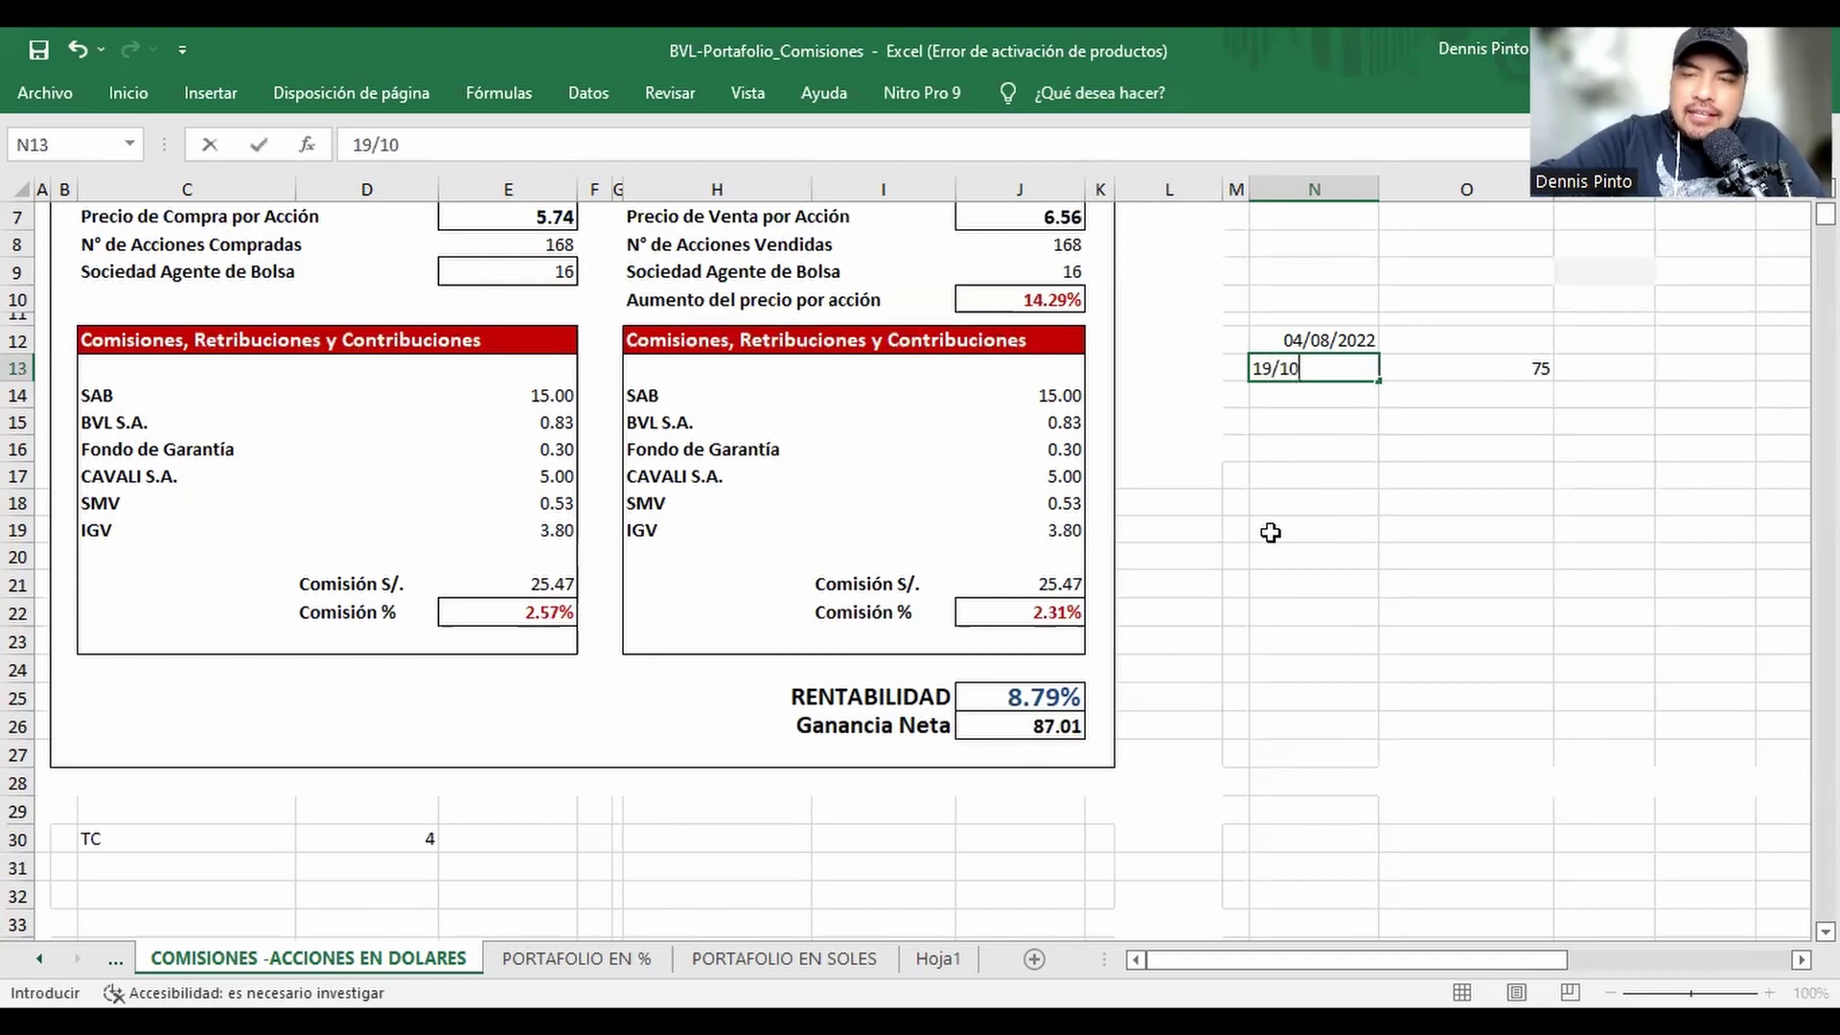
pyautogui.press('Return')
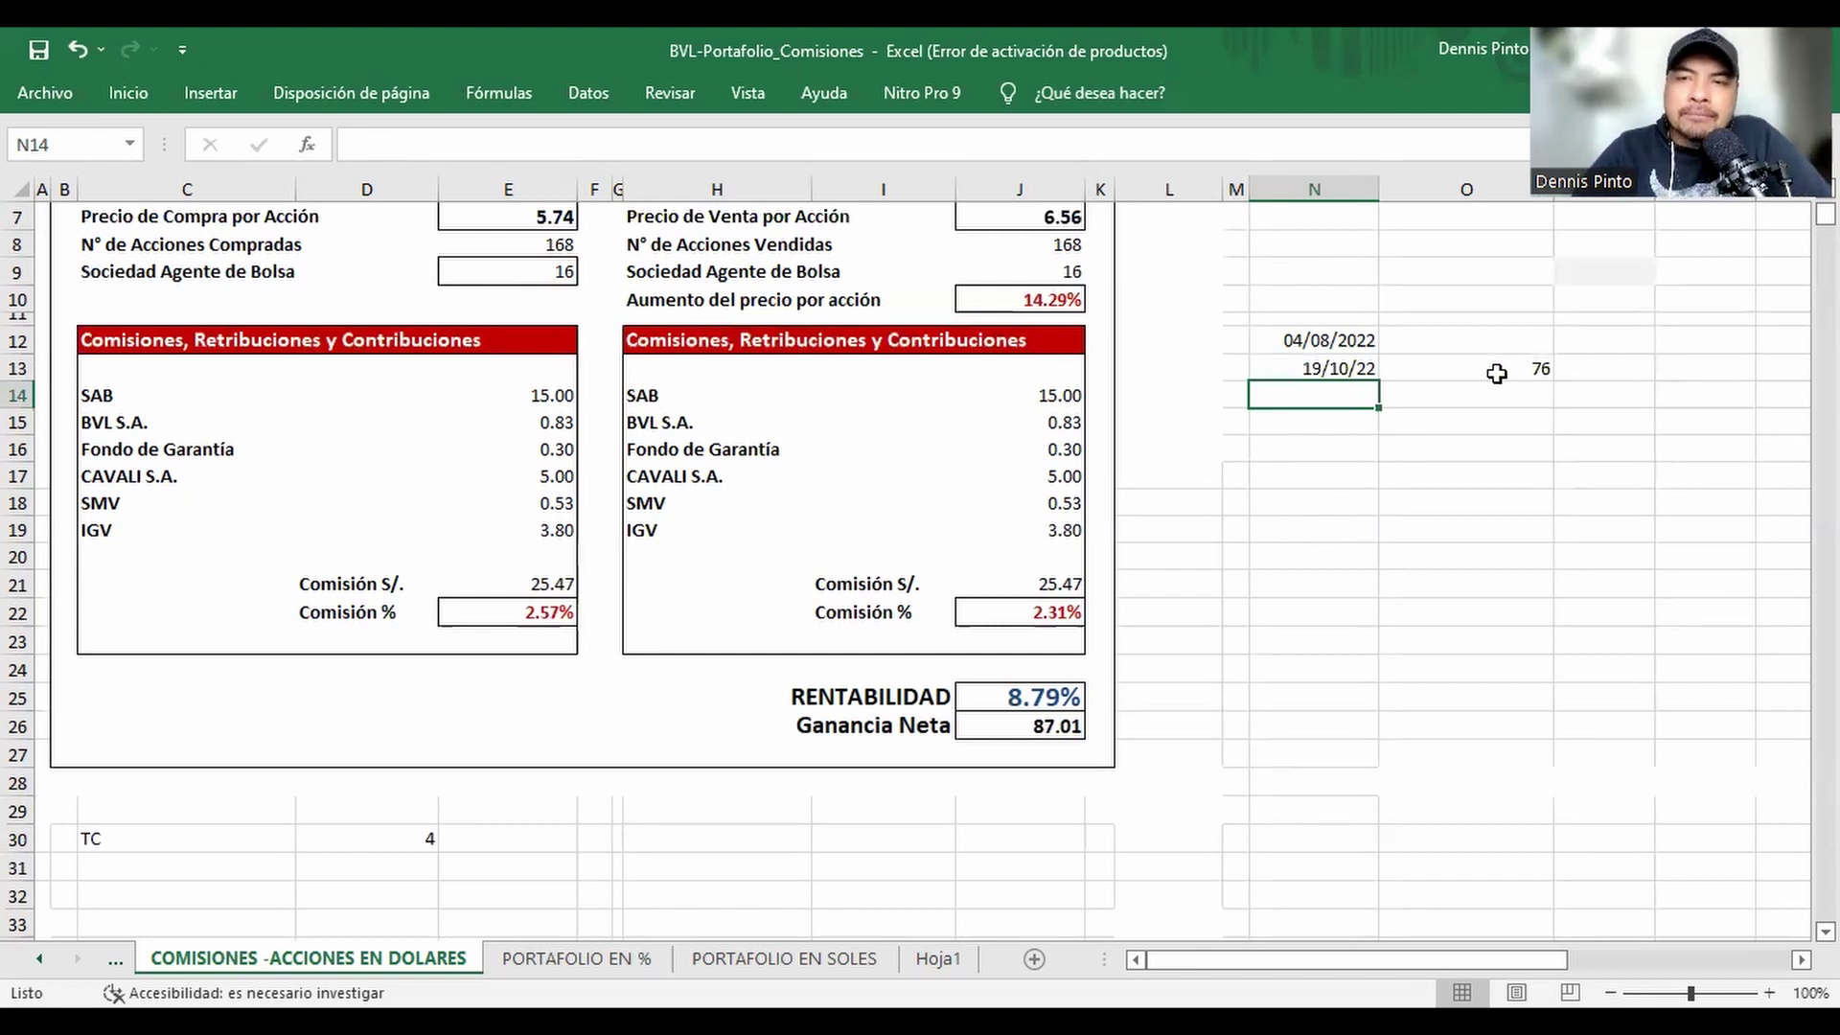
# - Inspect the RENTABILIDAD result in J25 and the elapsed-days formula in O13
pyautogui.scroll(1, 1006, 780)
pyautogui.click(1006, 784)
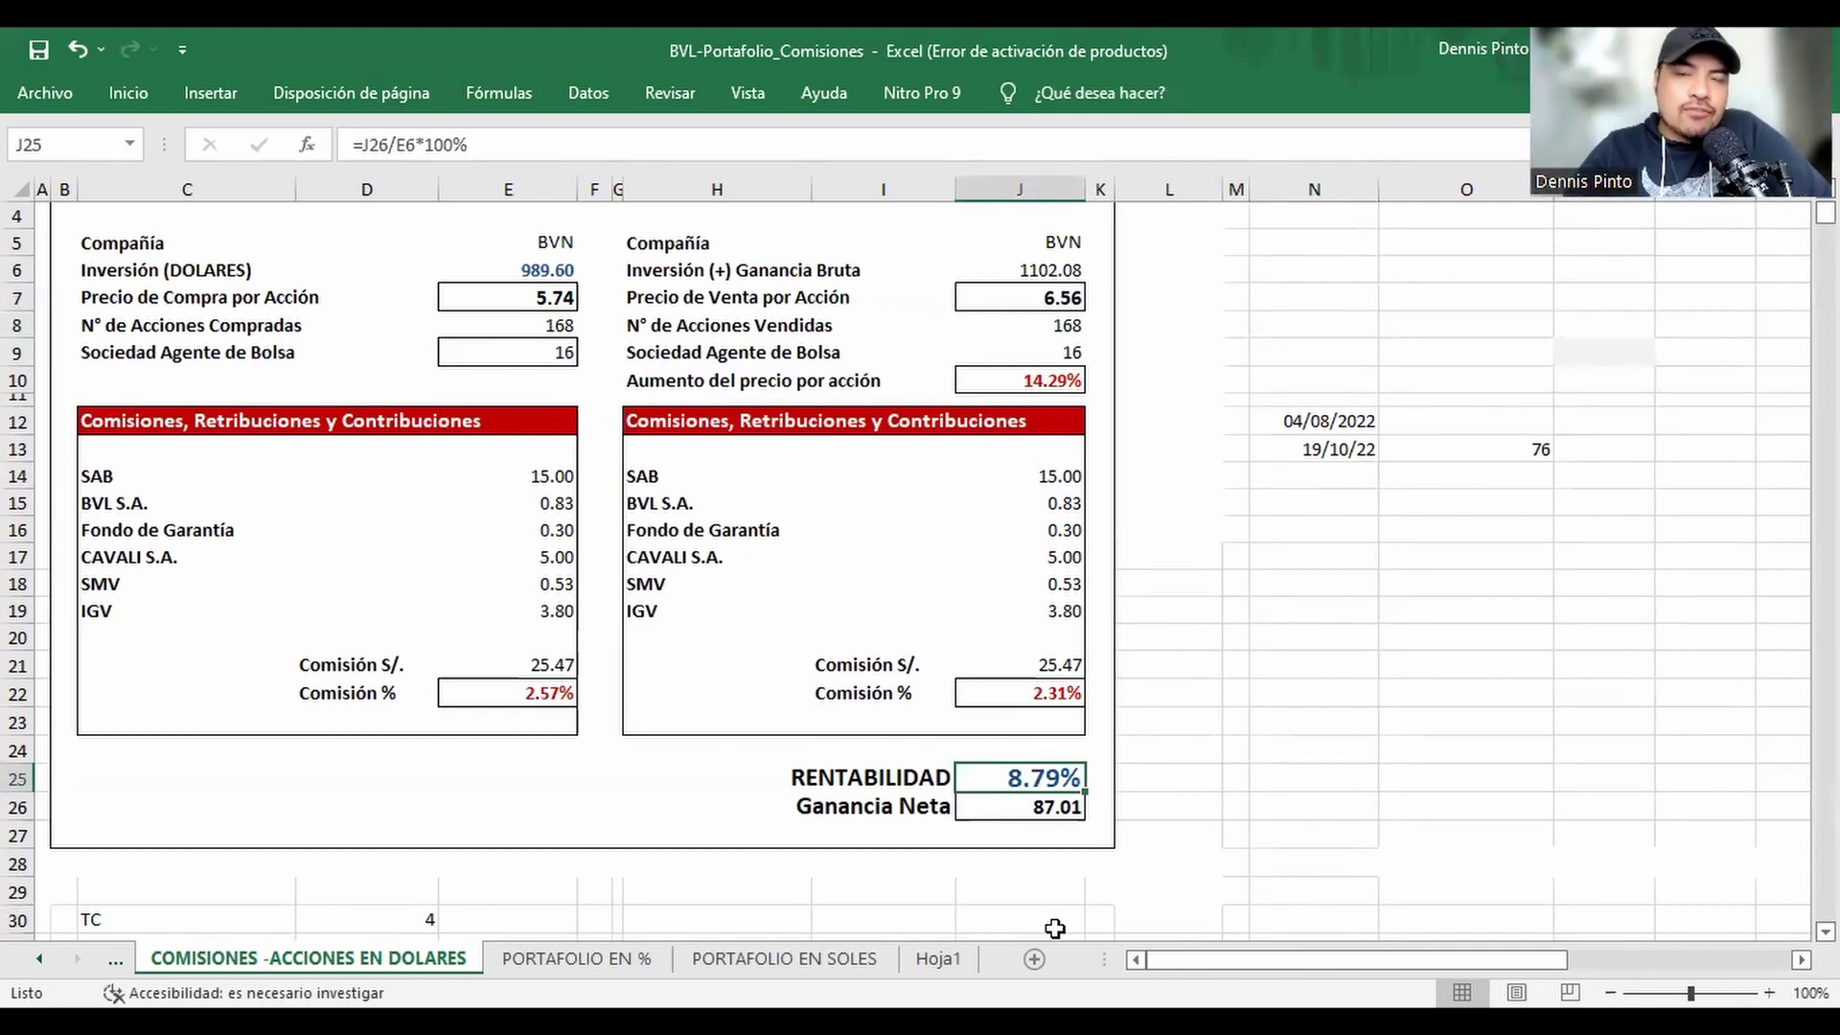
pyautogui.scroll(1, 1188, 728)
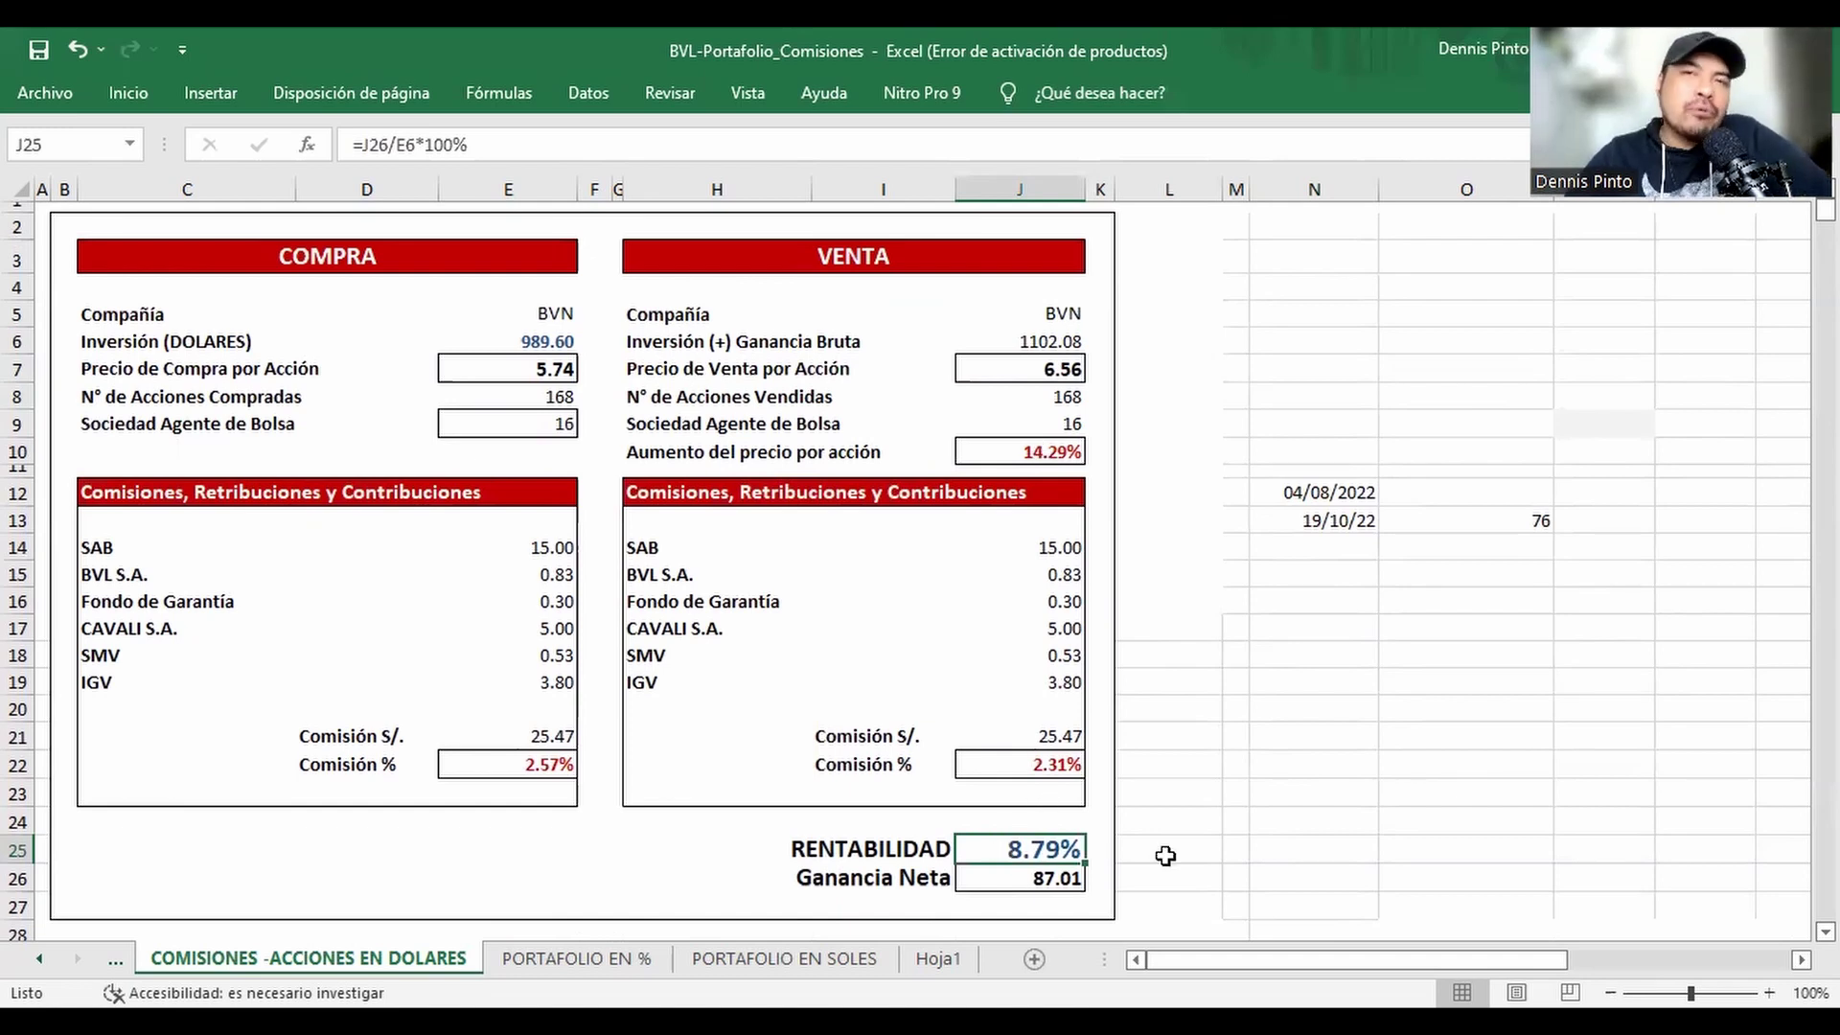
pyautogui.click(1477, 518)
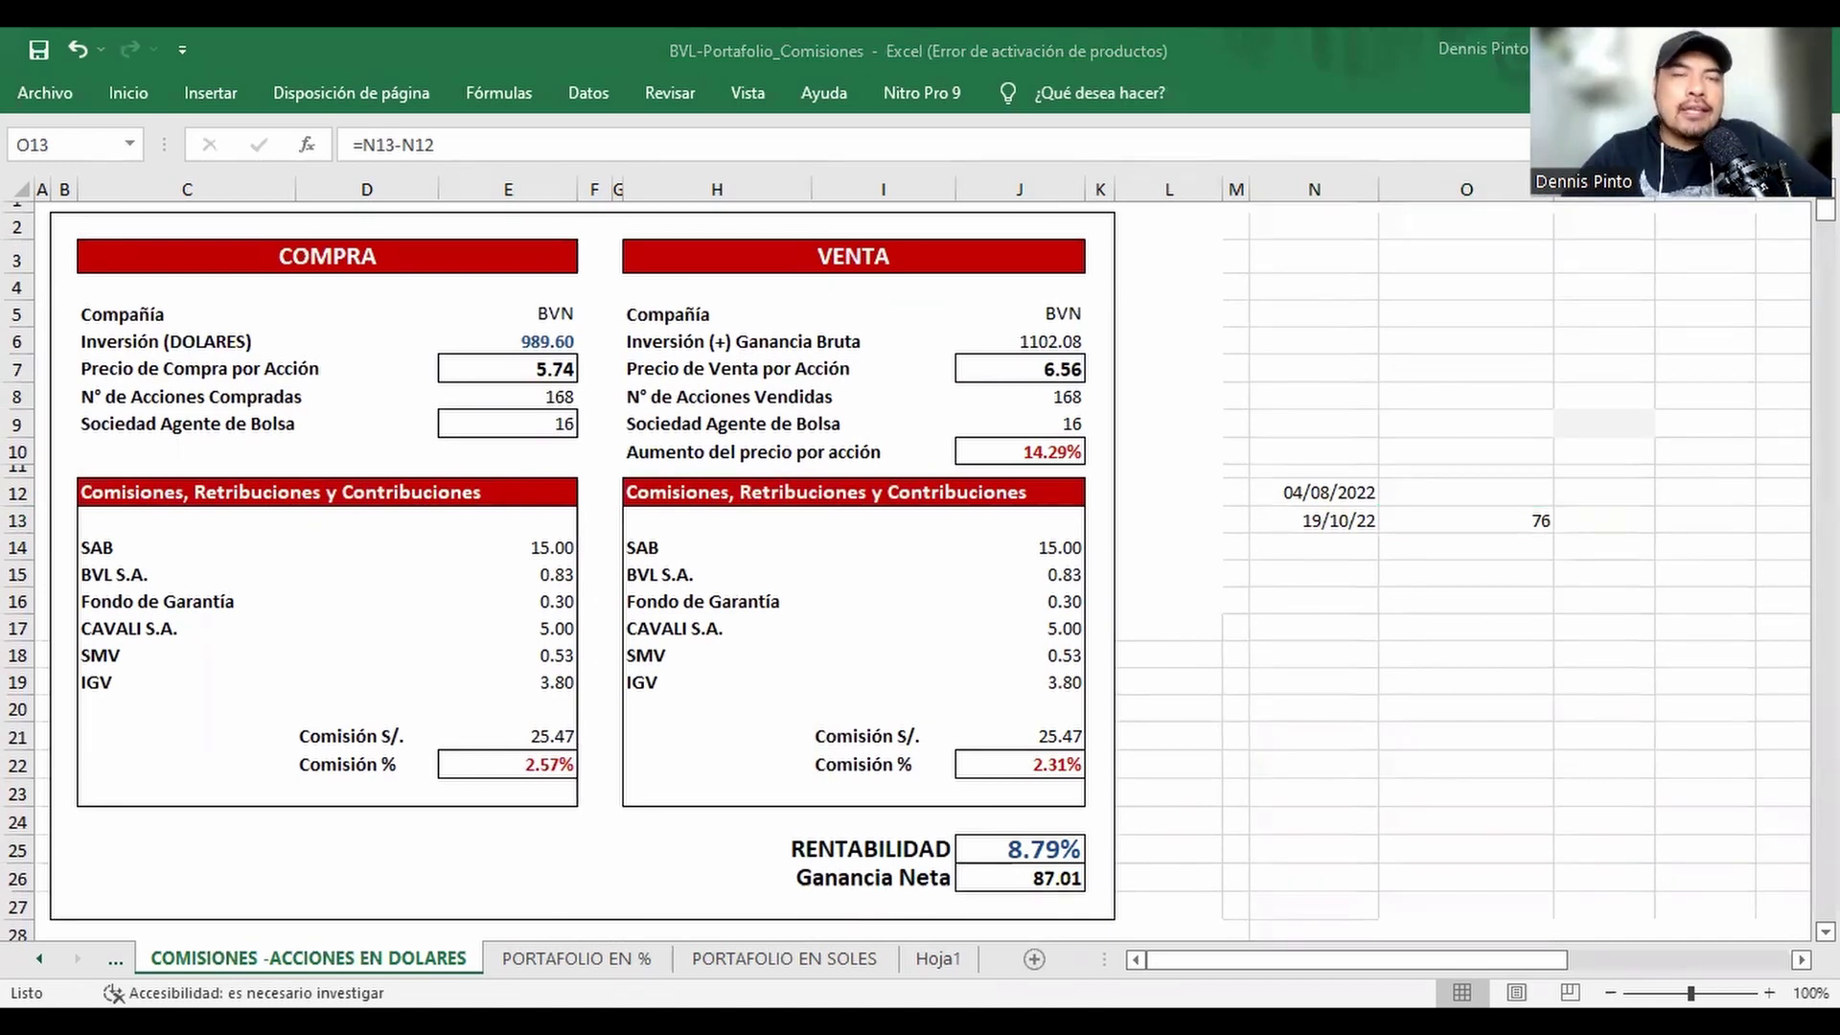
# - Switch to the browser and review the corporate information for Compañía de Minas Buenaventura on the BVL site
pyautogui.hotkey('alt', 'Tab')
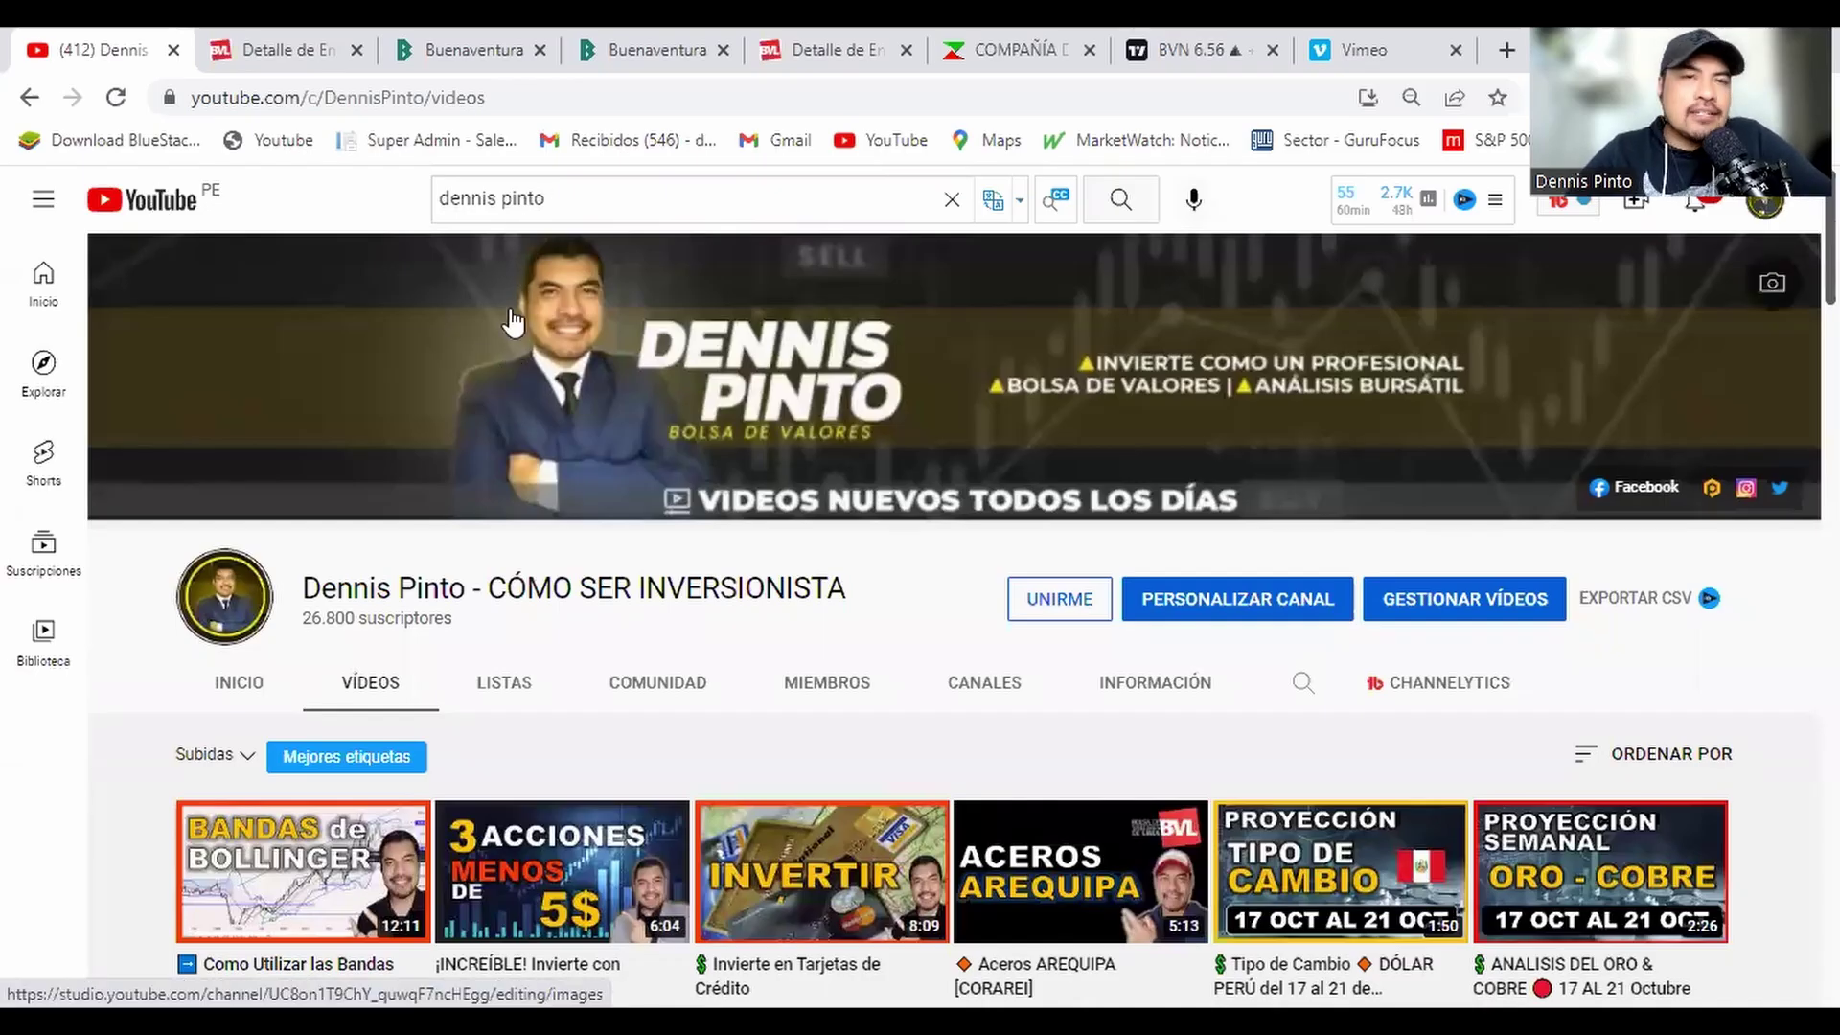
pyautogui.click(316, 50)
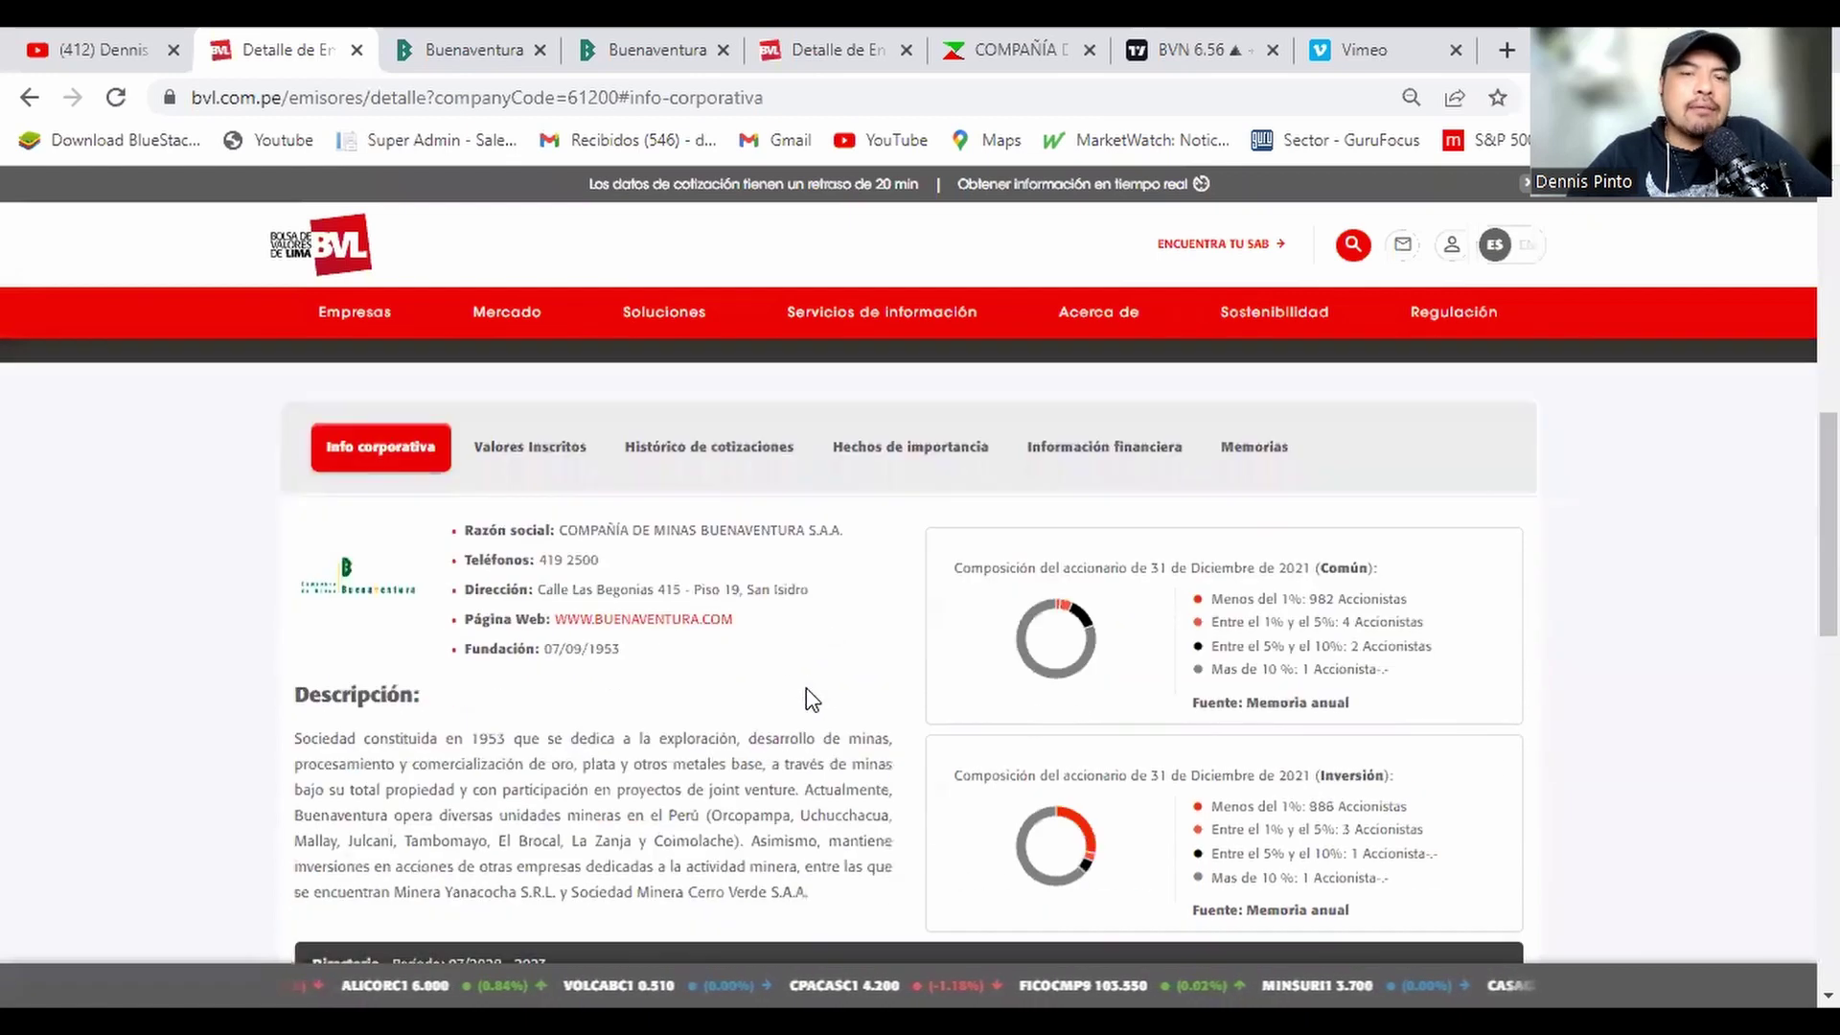
pyautogui.scroll(1, 807, 687)
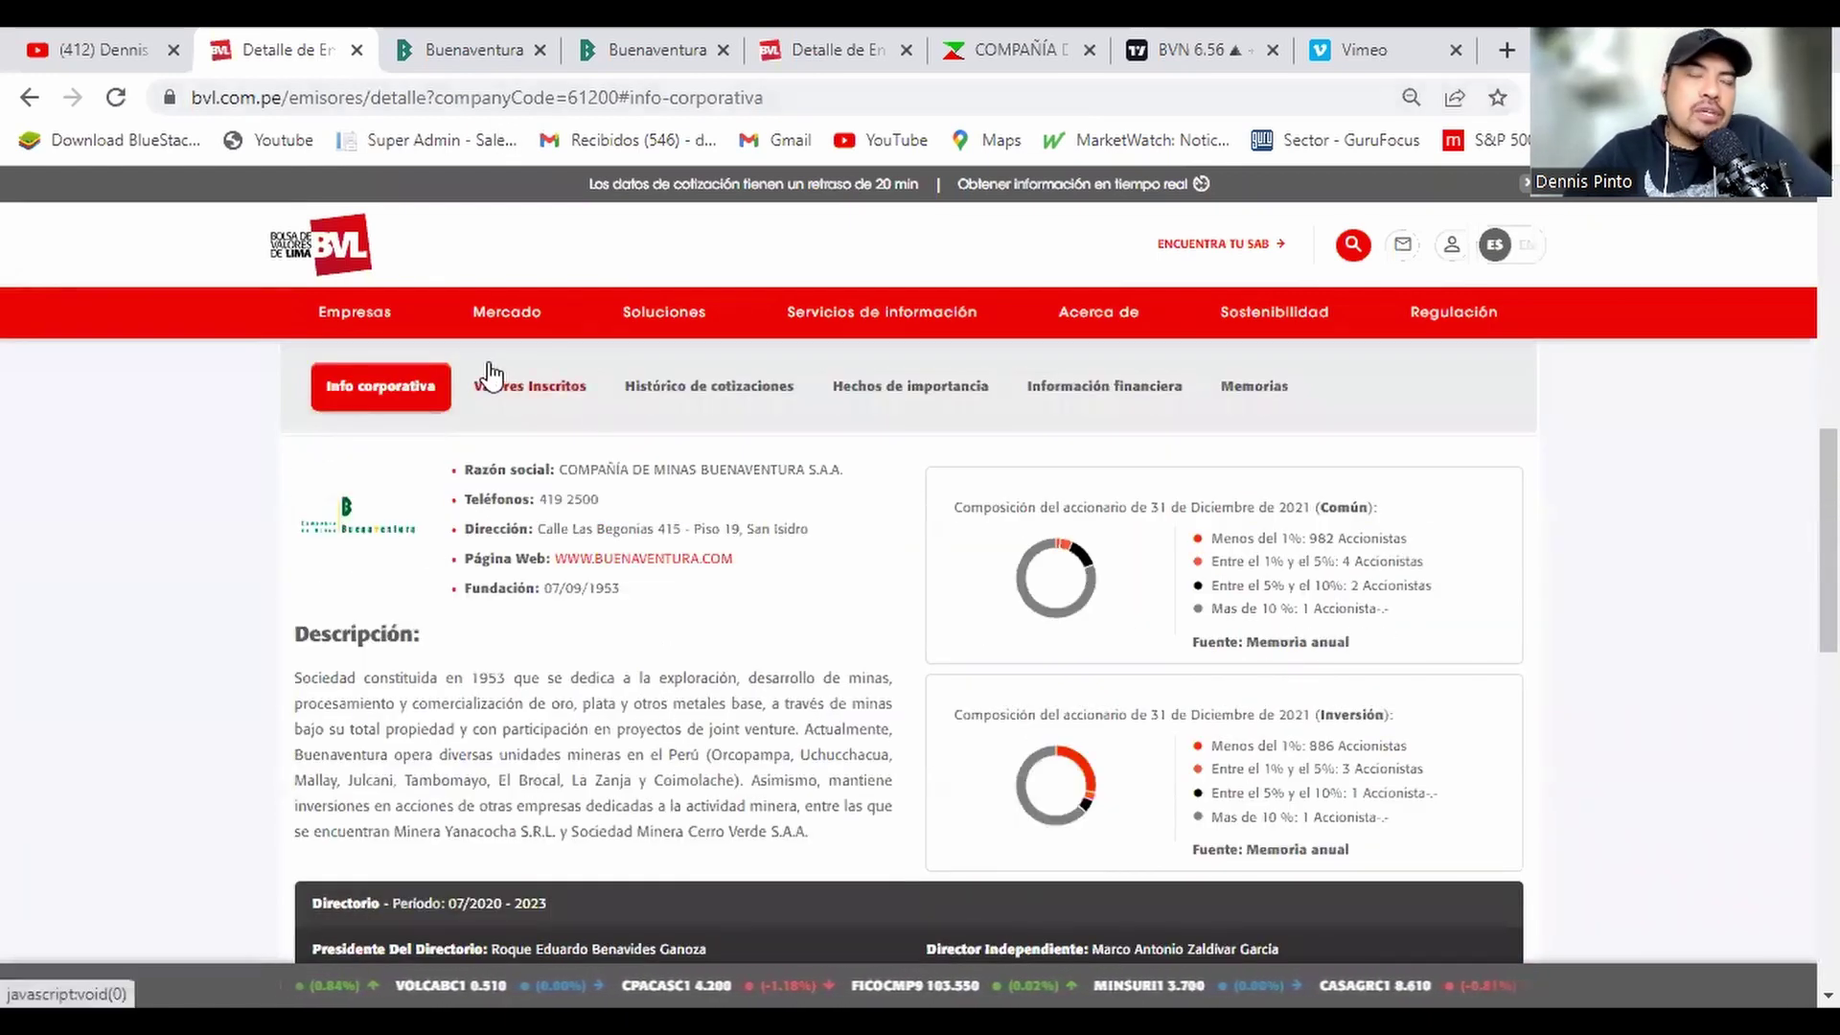
# - Open the Buenaventura homepage and examine its operations and projects, sustainability and investors sections
pyautogui.moveTo(487, 53)
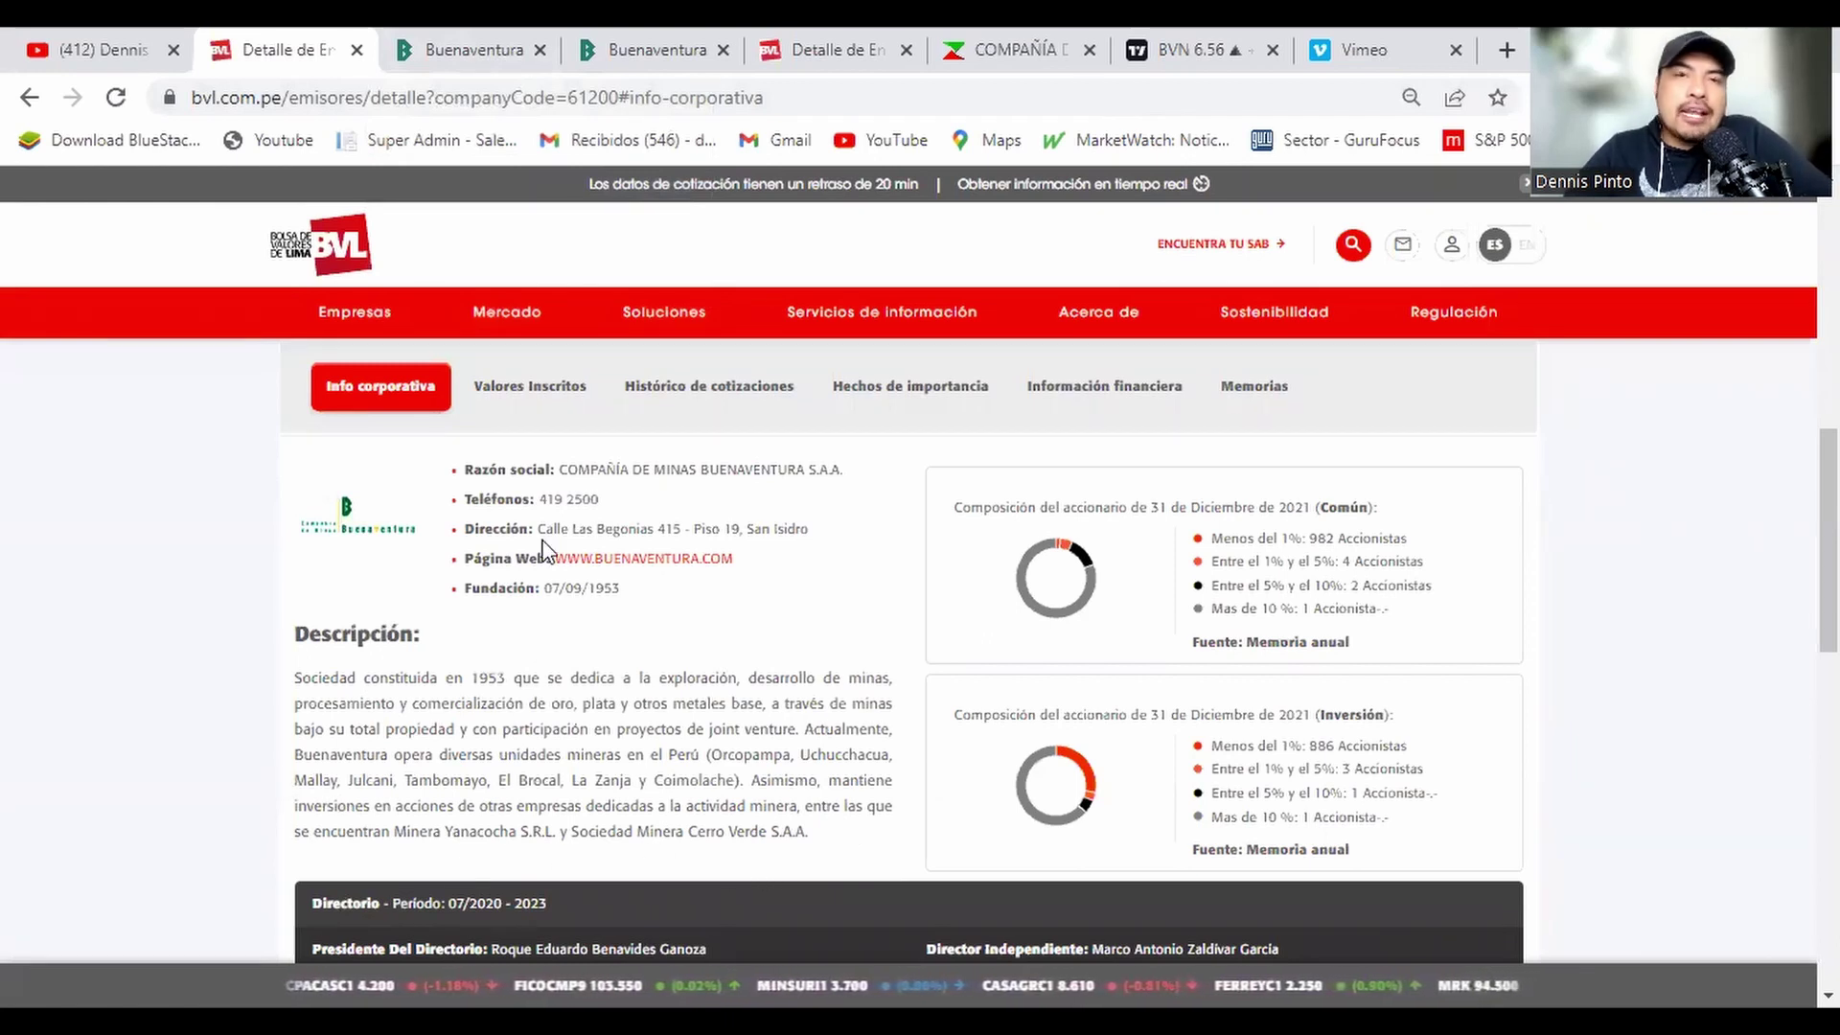
pyautogui.click(462, 60)
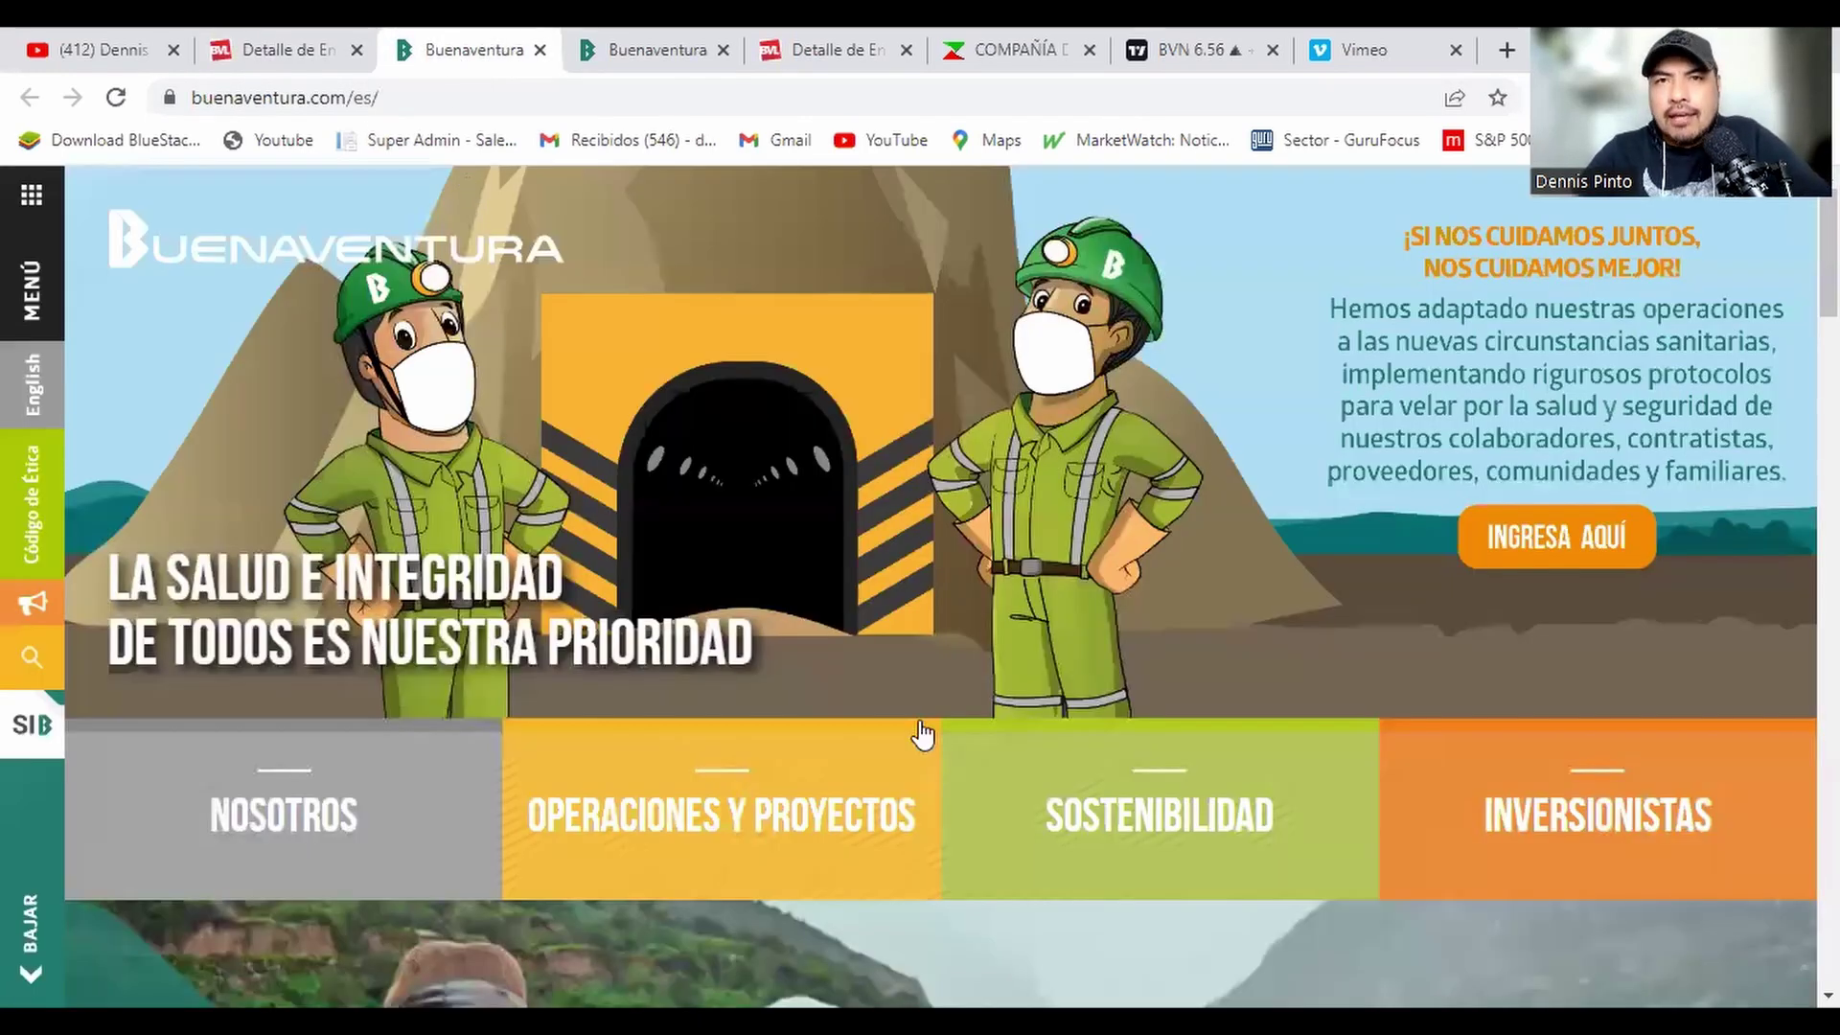
pyautogui.scroll(-3, 949, 747)
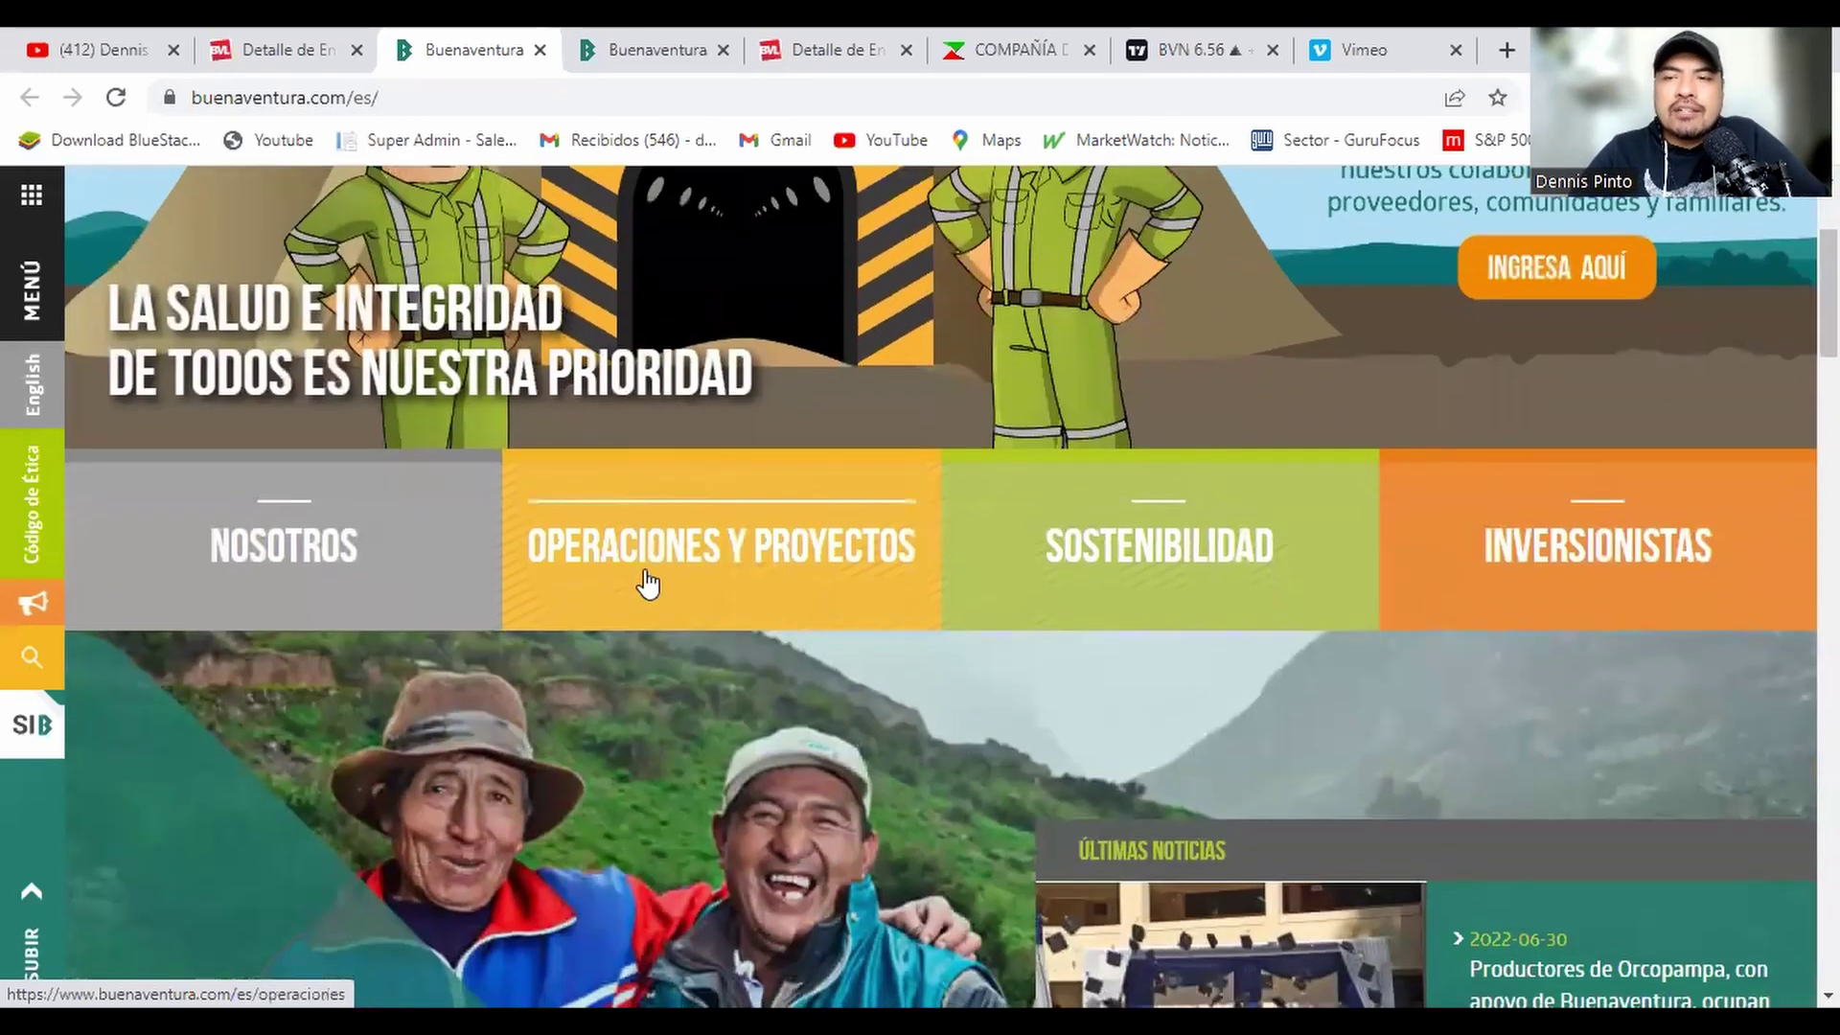
pyautogui.scroll(-3, 645, 584)
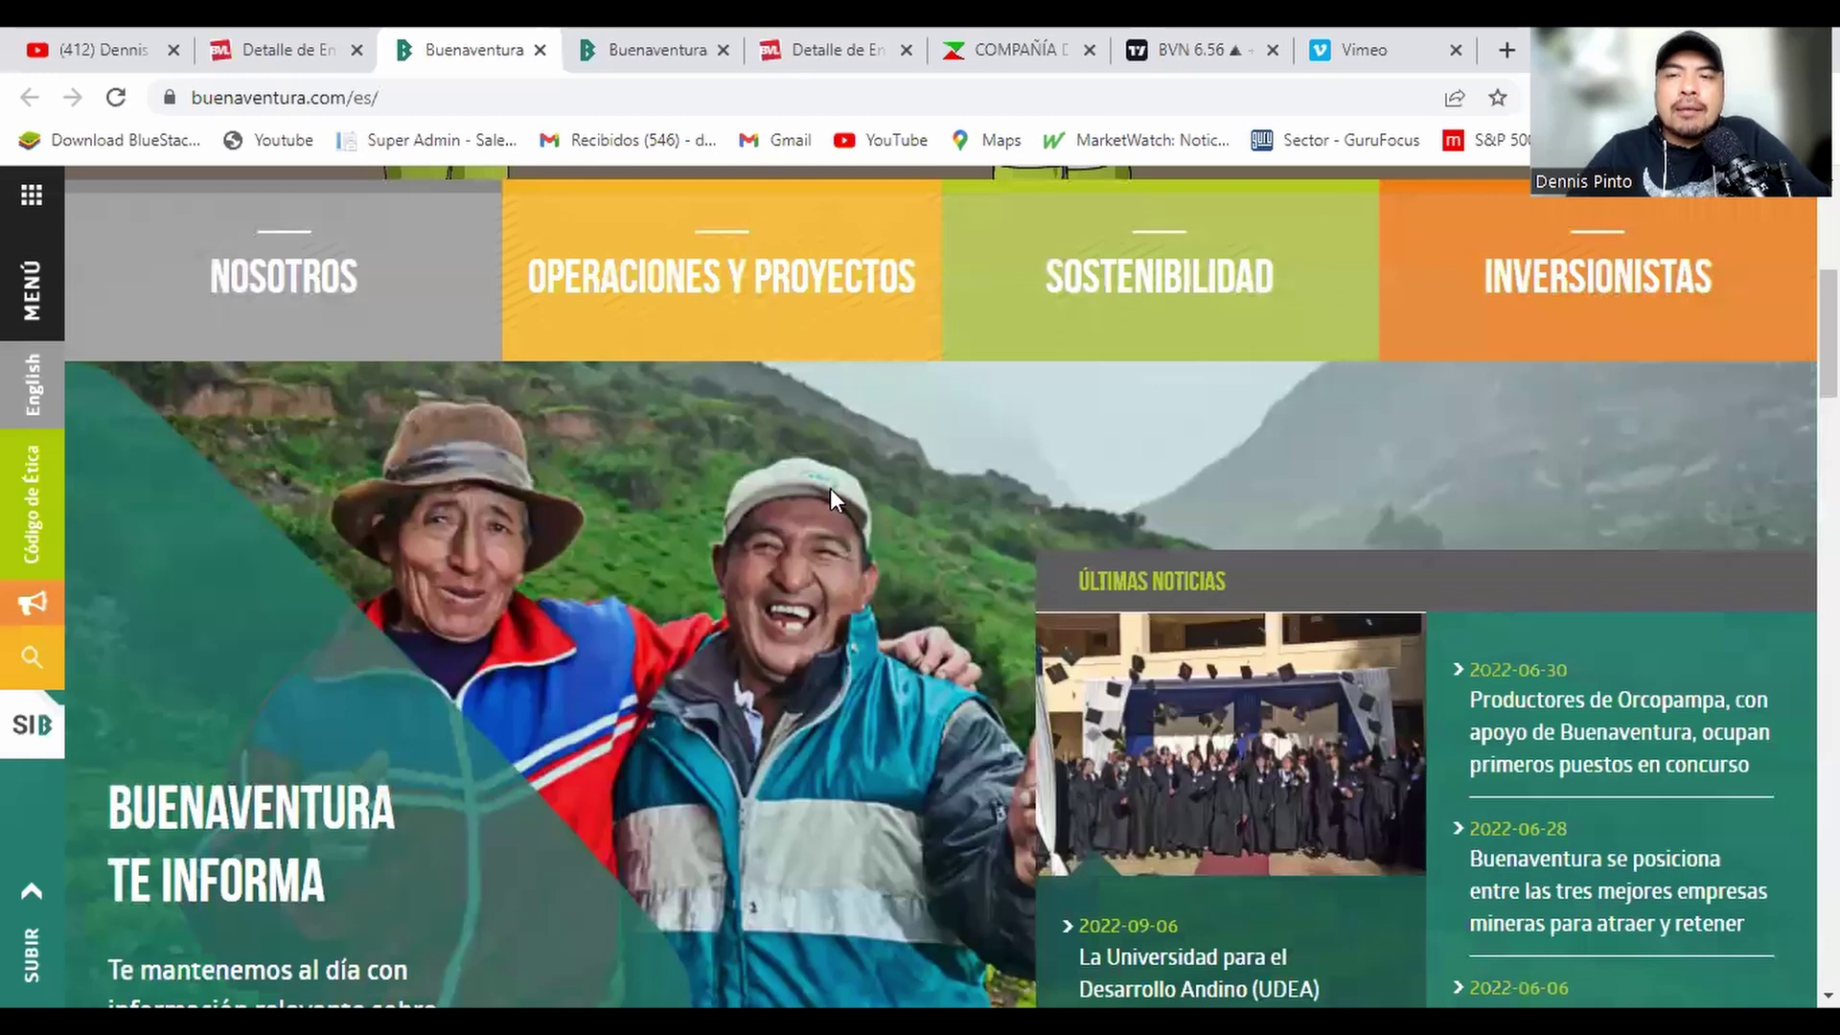
pyautogui.scroll(-3, 830, 489)
pyautogui.scroll(-10, 830, 486)
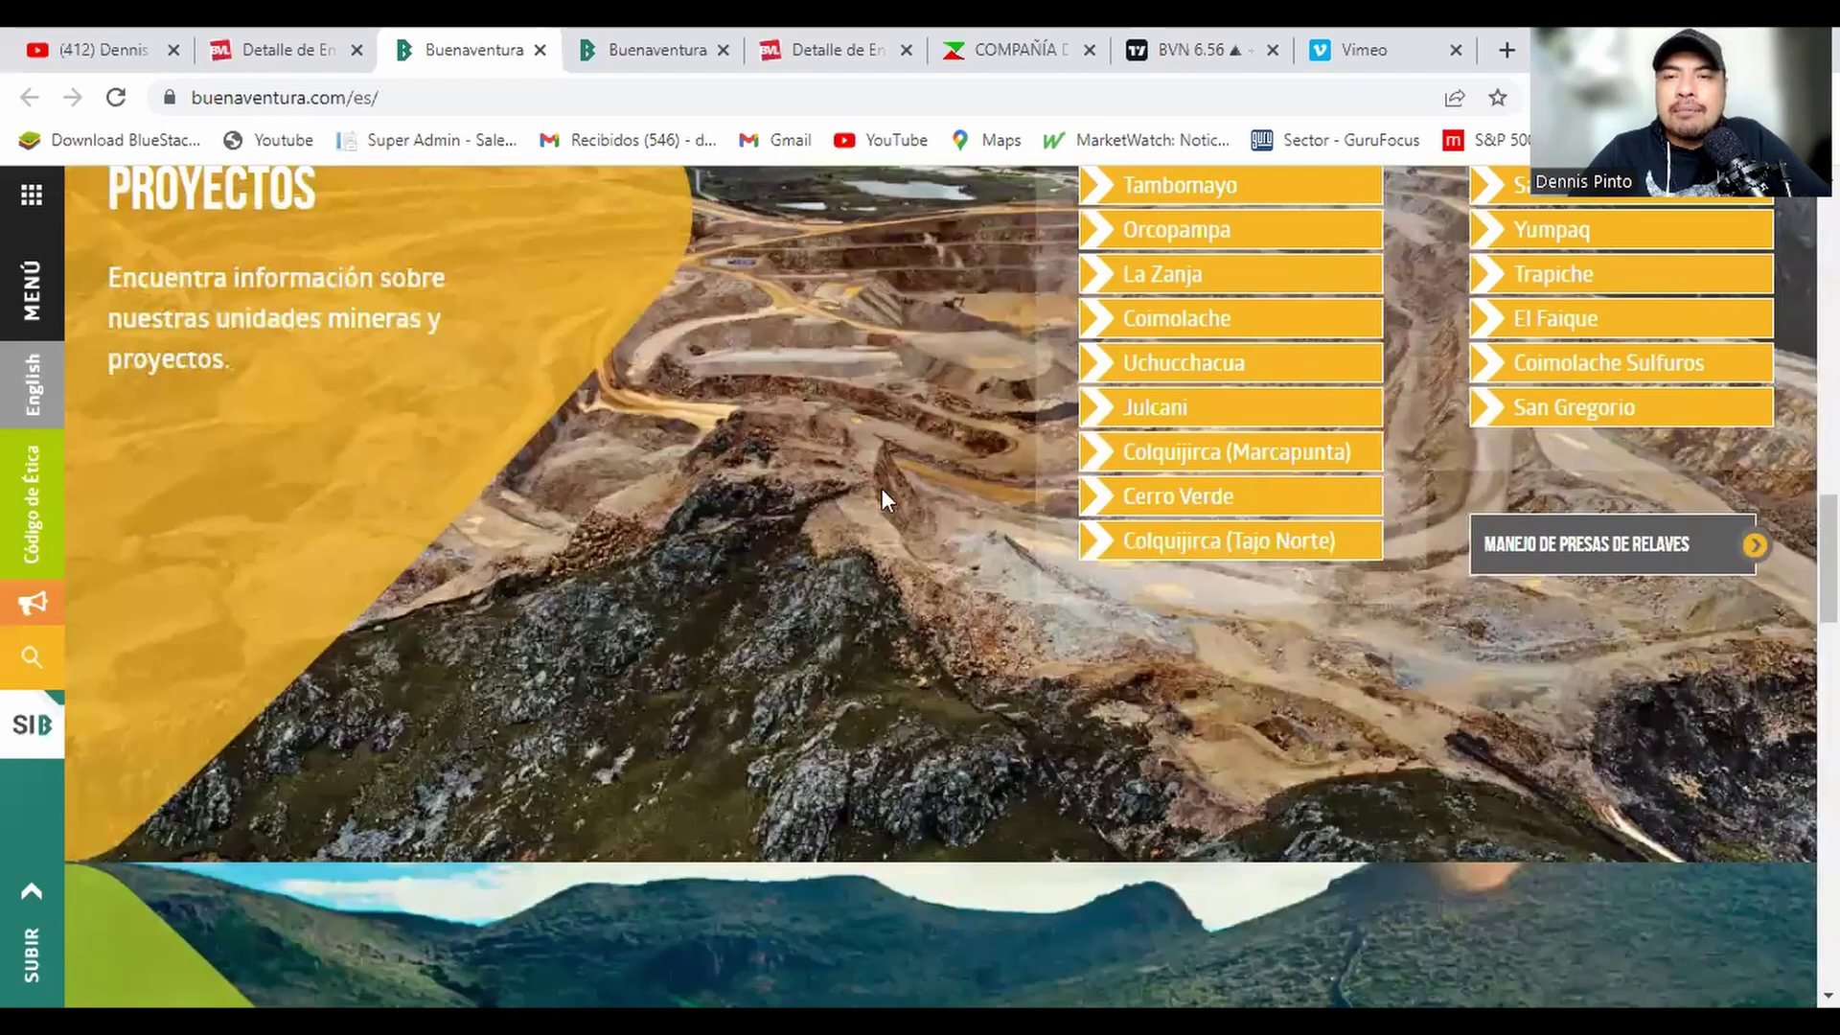
pyautogui.scroll(5, 1210, 553)
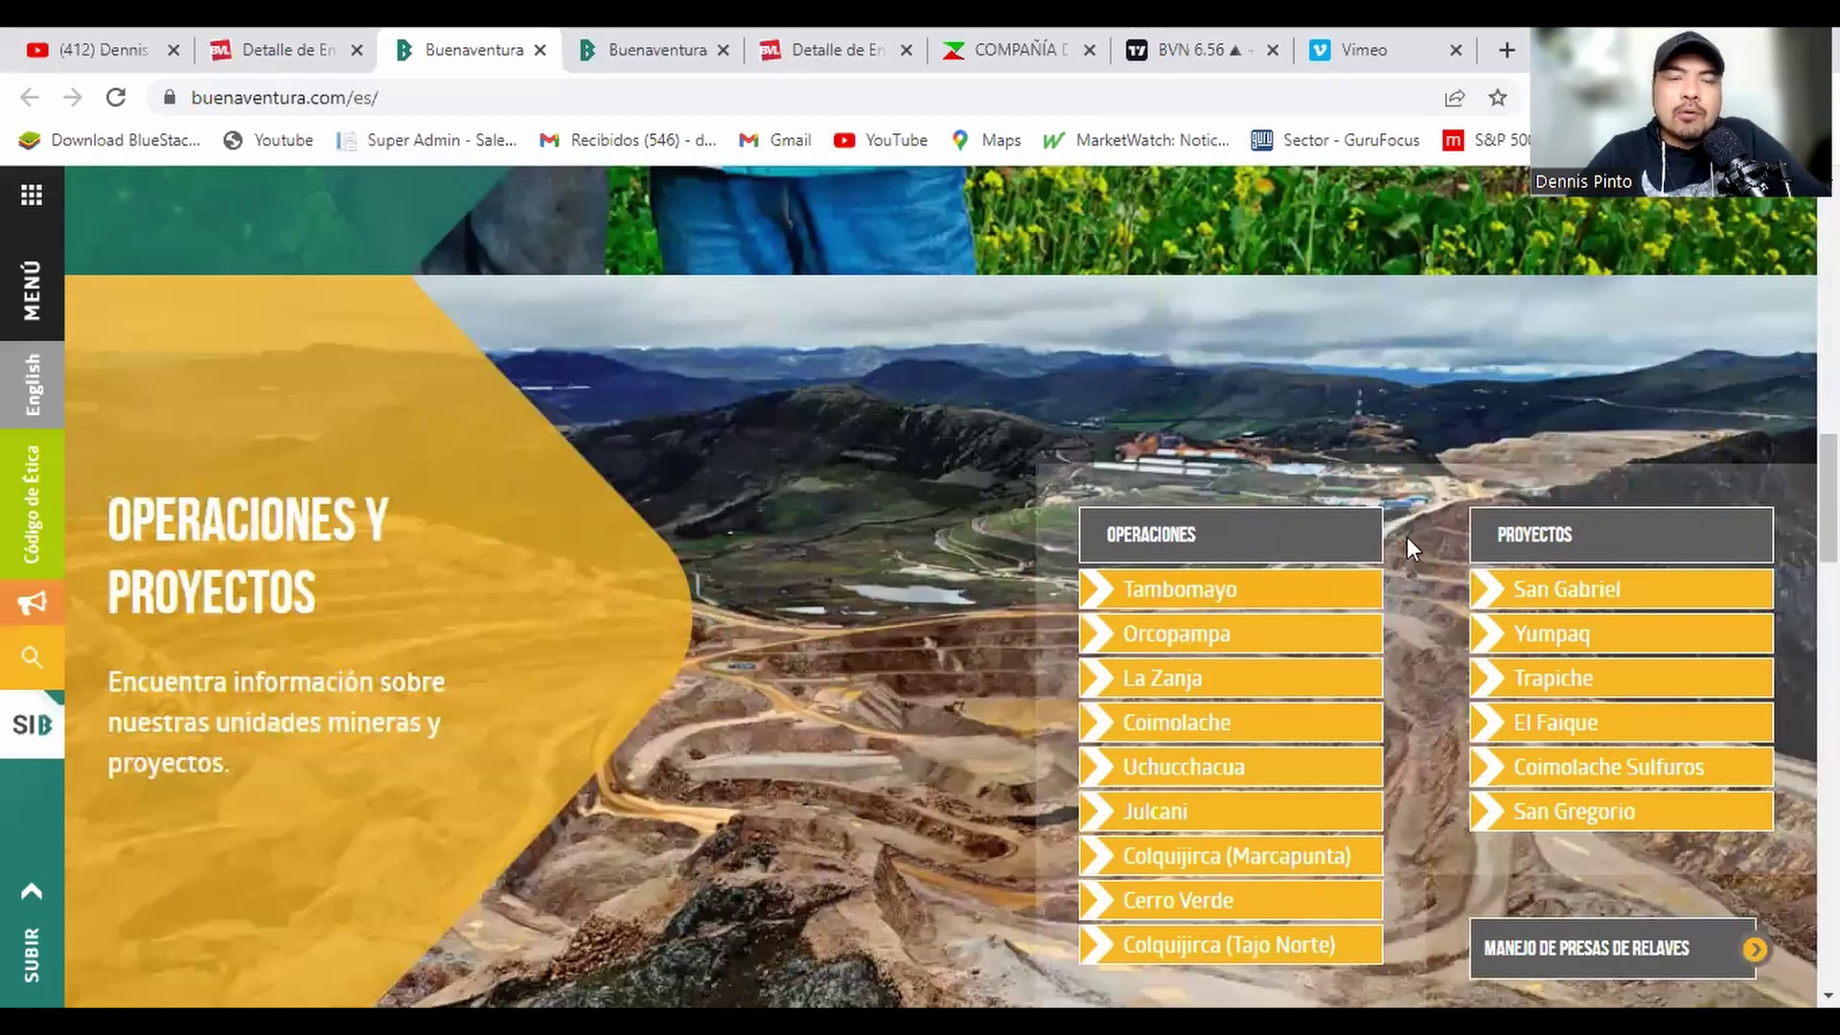
pyautogui.scroll(-6, 738, 467)
pyautogui.scroll(-7, 736, 466)
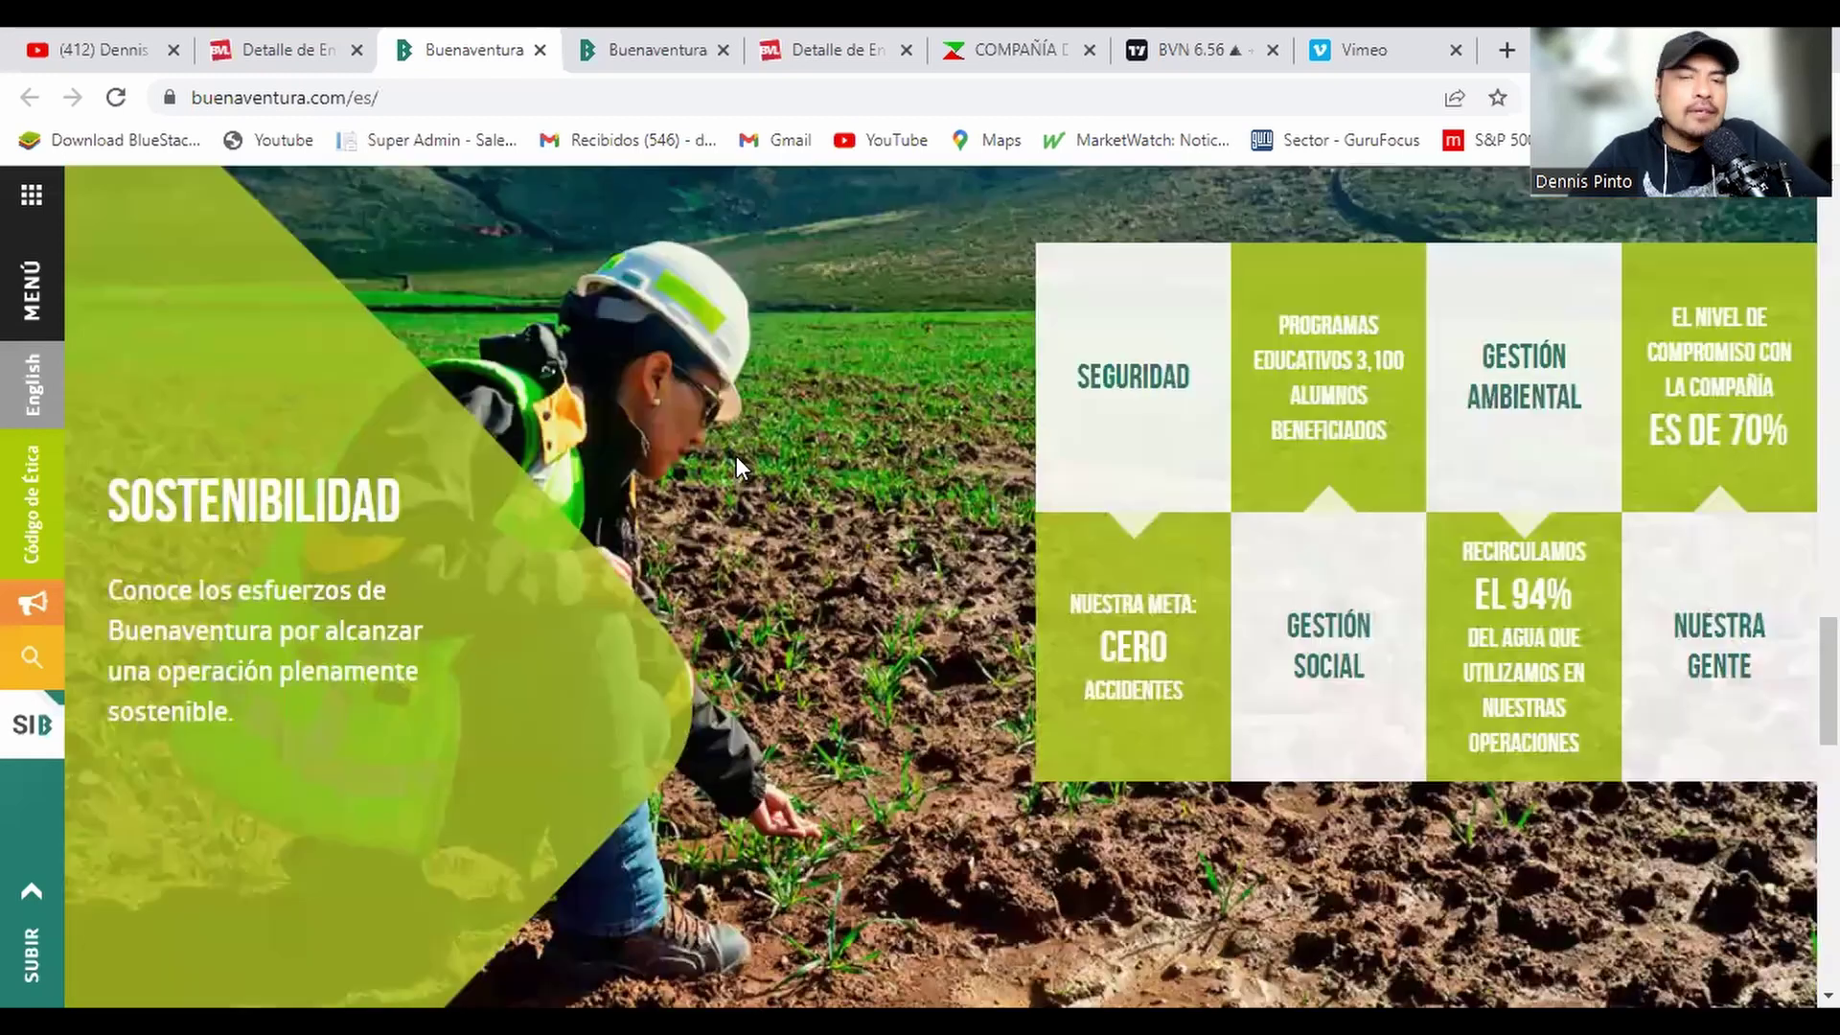
pyautogui.scroll(-8, 736, 456)
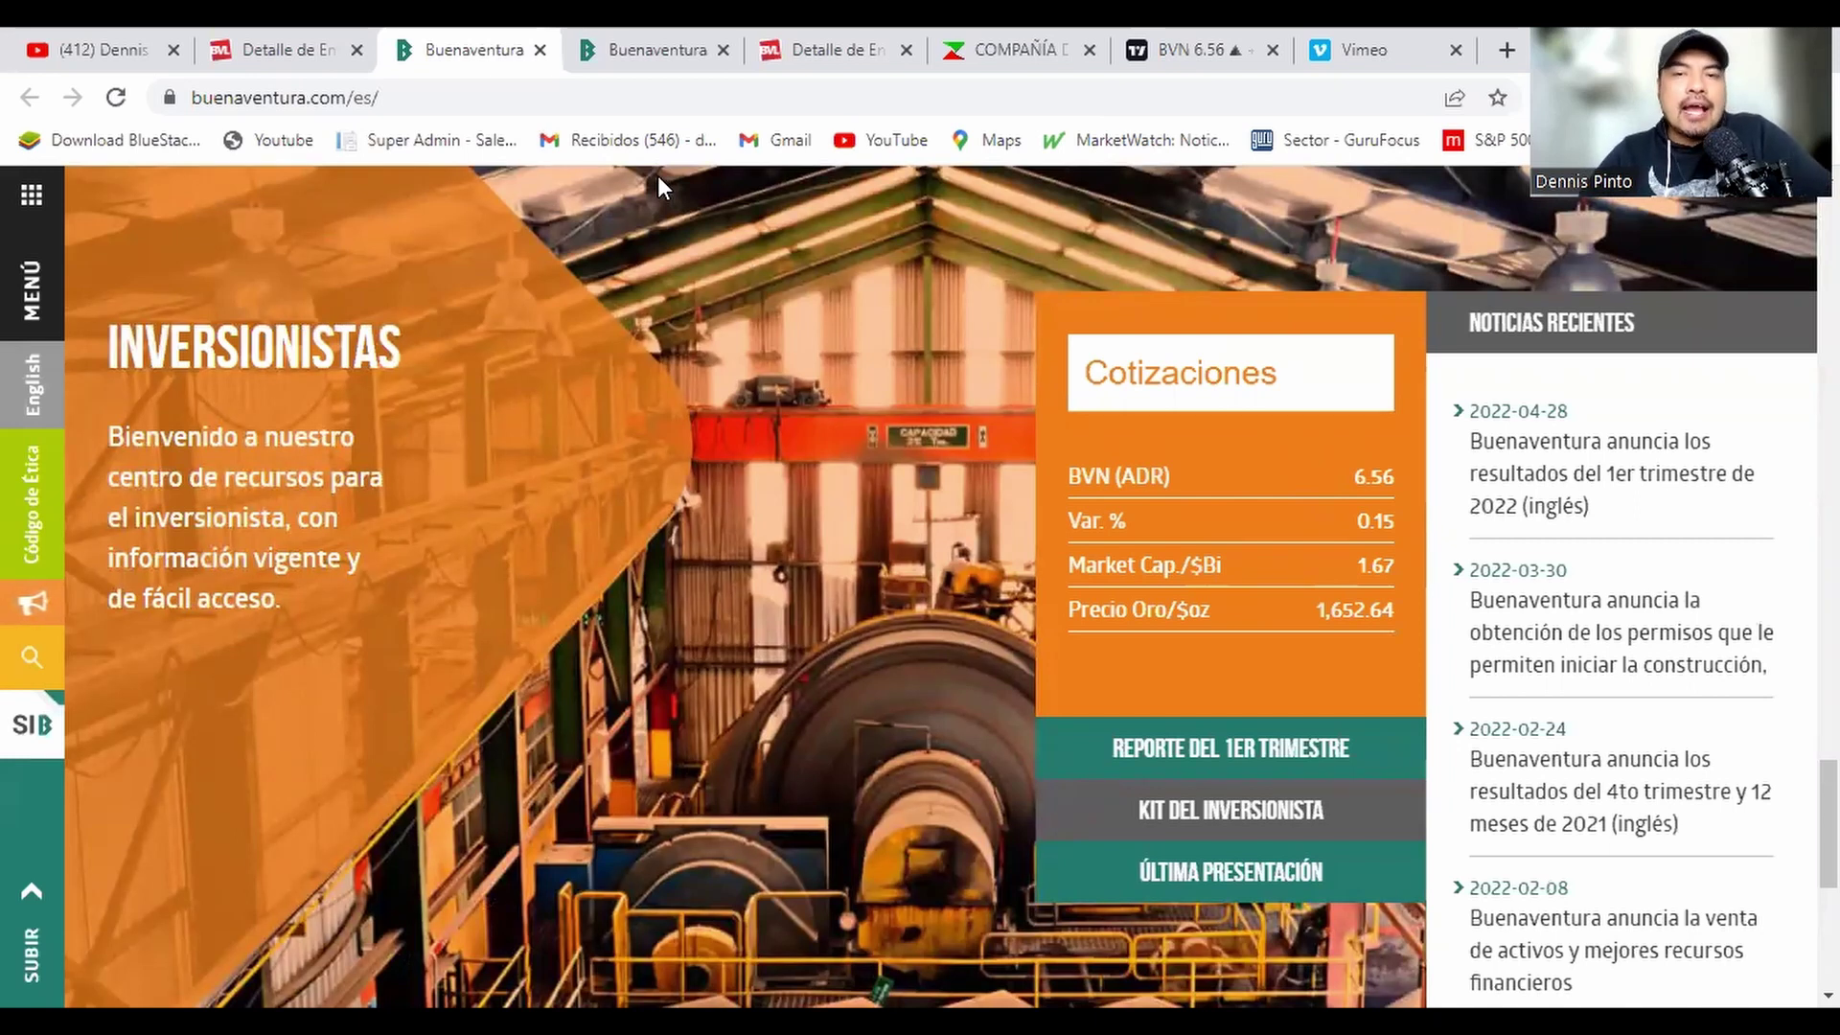
# - Open Buenaventura's Inversionistas page and examine the September and October 2022 events calendar
pyautogui.click(651, 52)
pyautogui.scroll(-2, 756, 616)
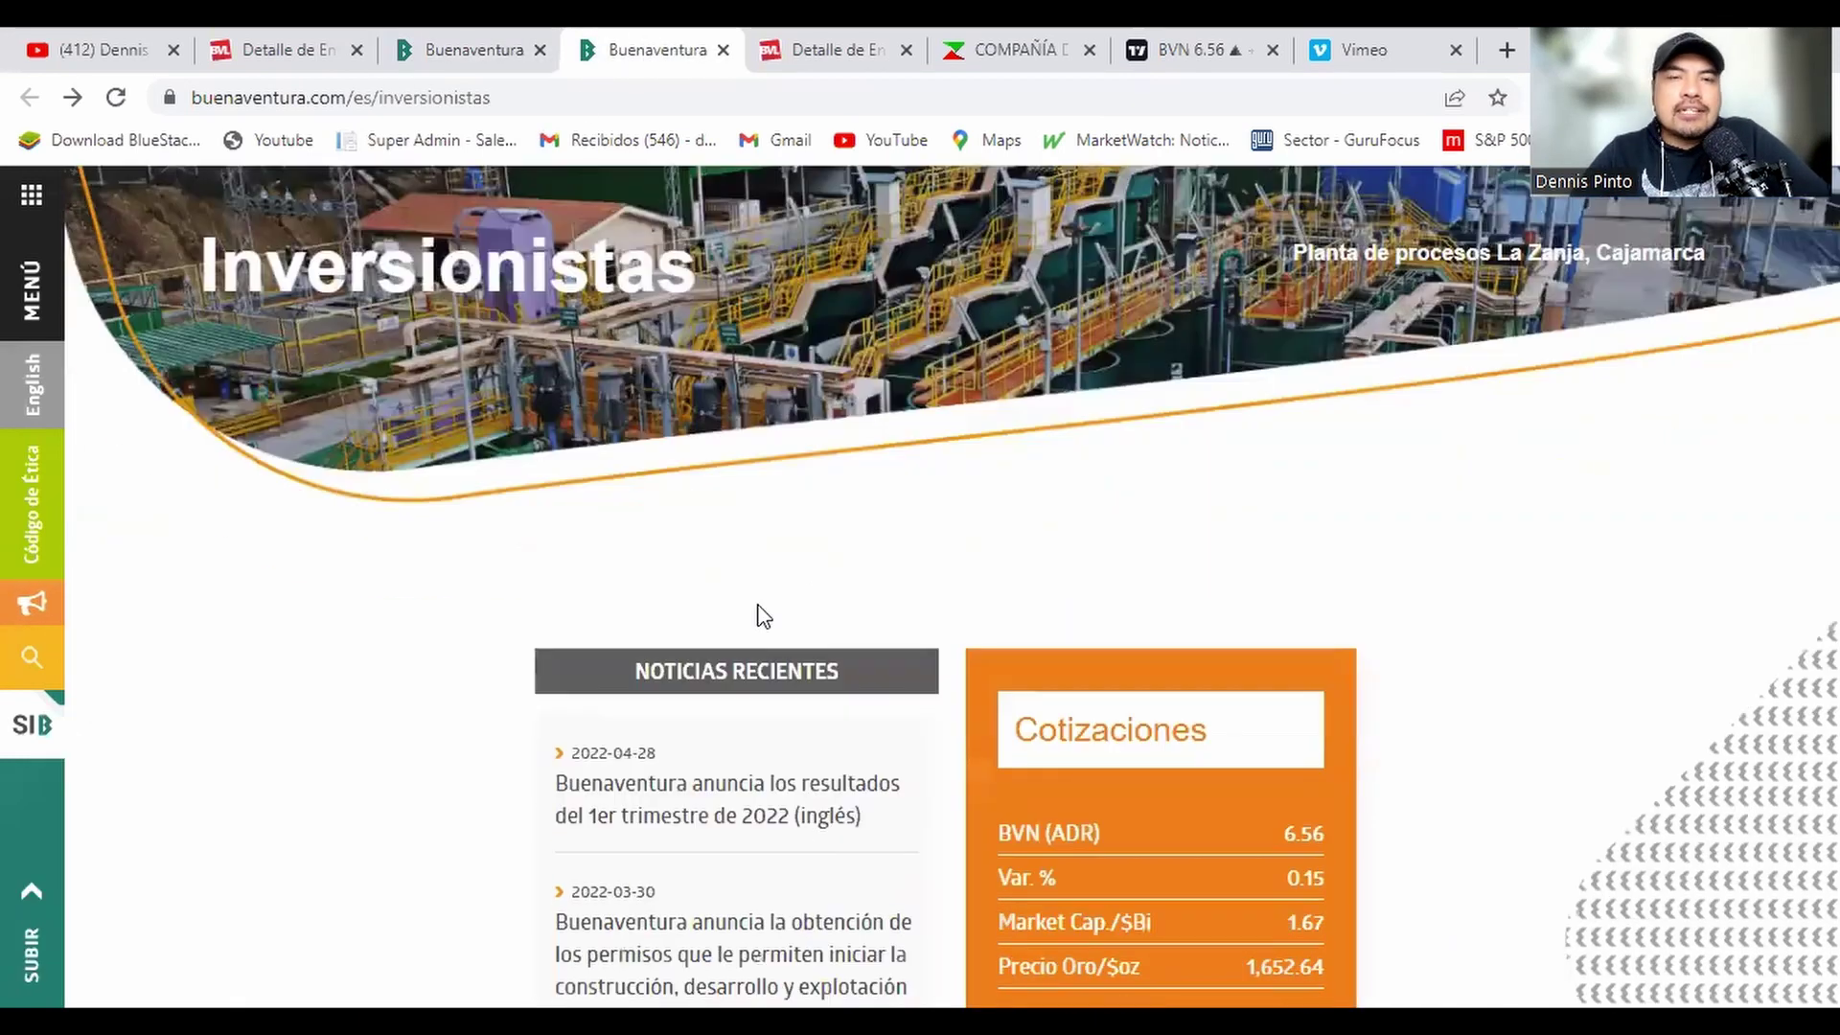
pyautogui.scroll(2, 756, 604)
pyautogui.scroll(-7, 760, 604)
pyautogui.scroll(-7, 760, 603)
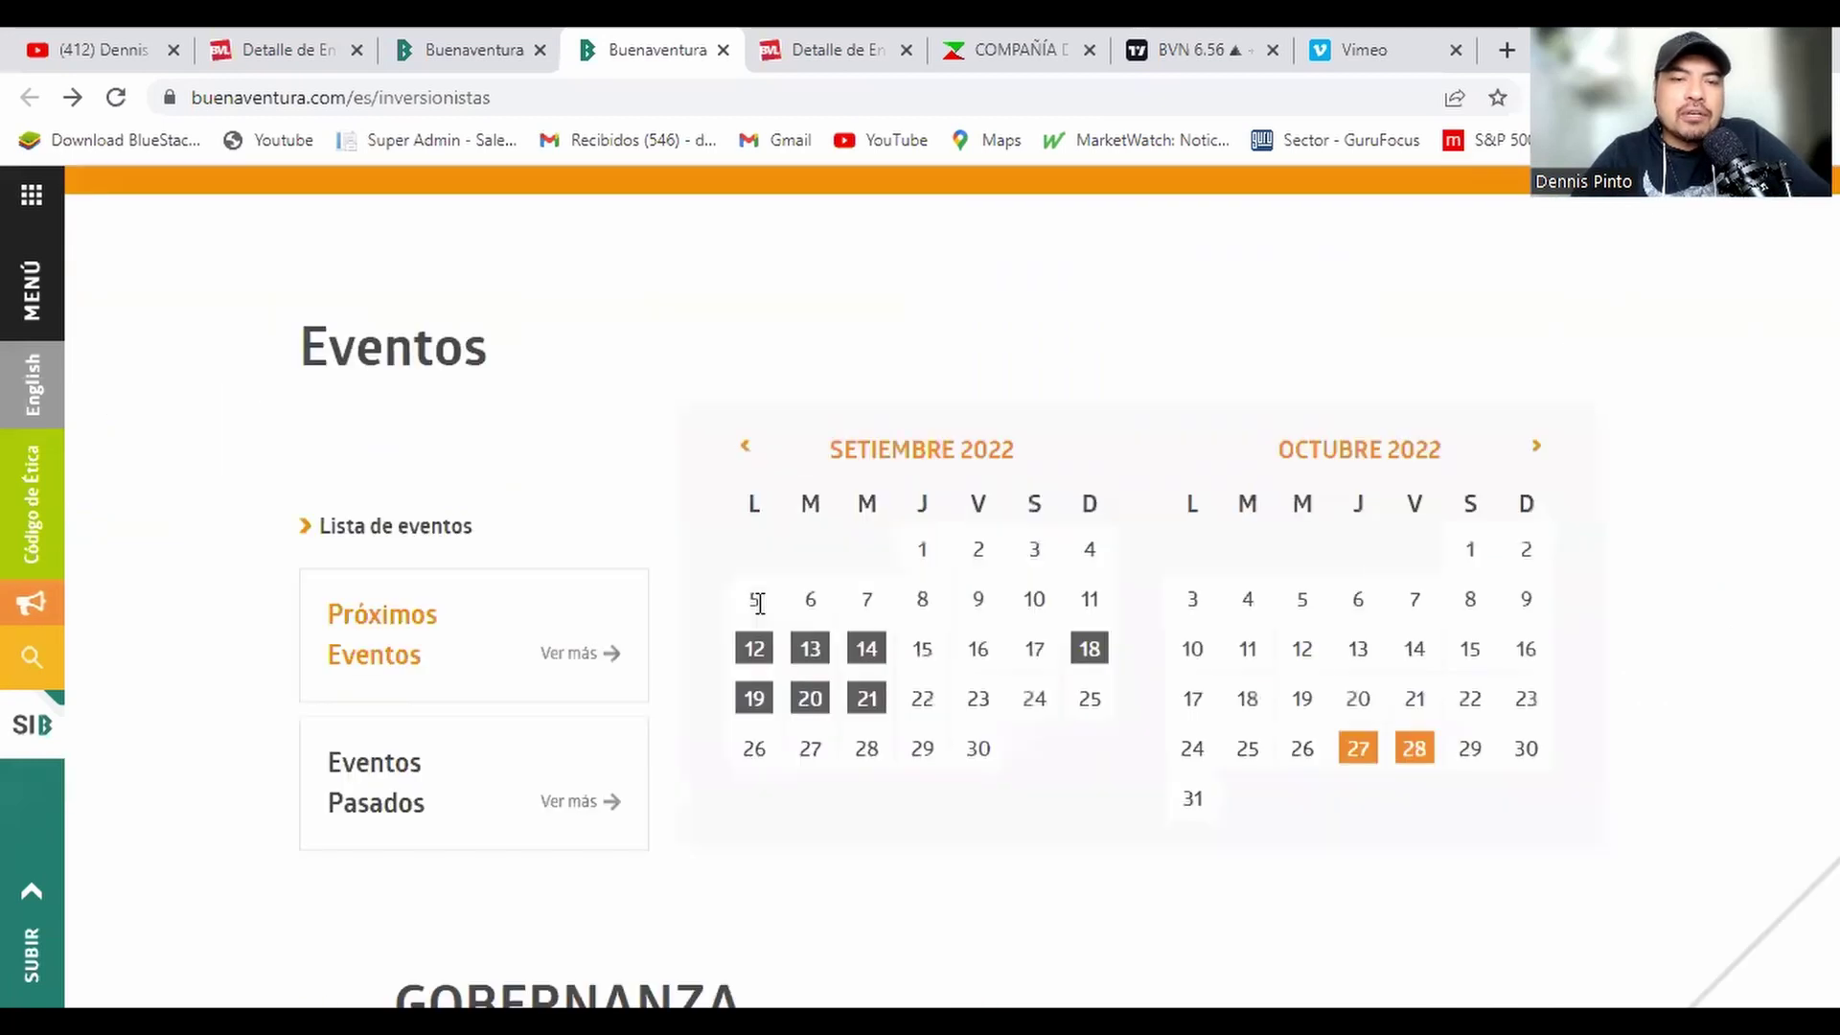
pyautogui.scroll(-3, 760, 604)
pyautogui.scroll(4, 760, 609)
pyautogui.scroll(-3, 760, 616)
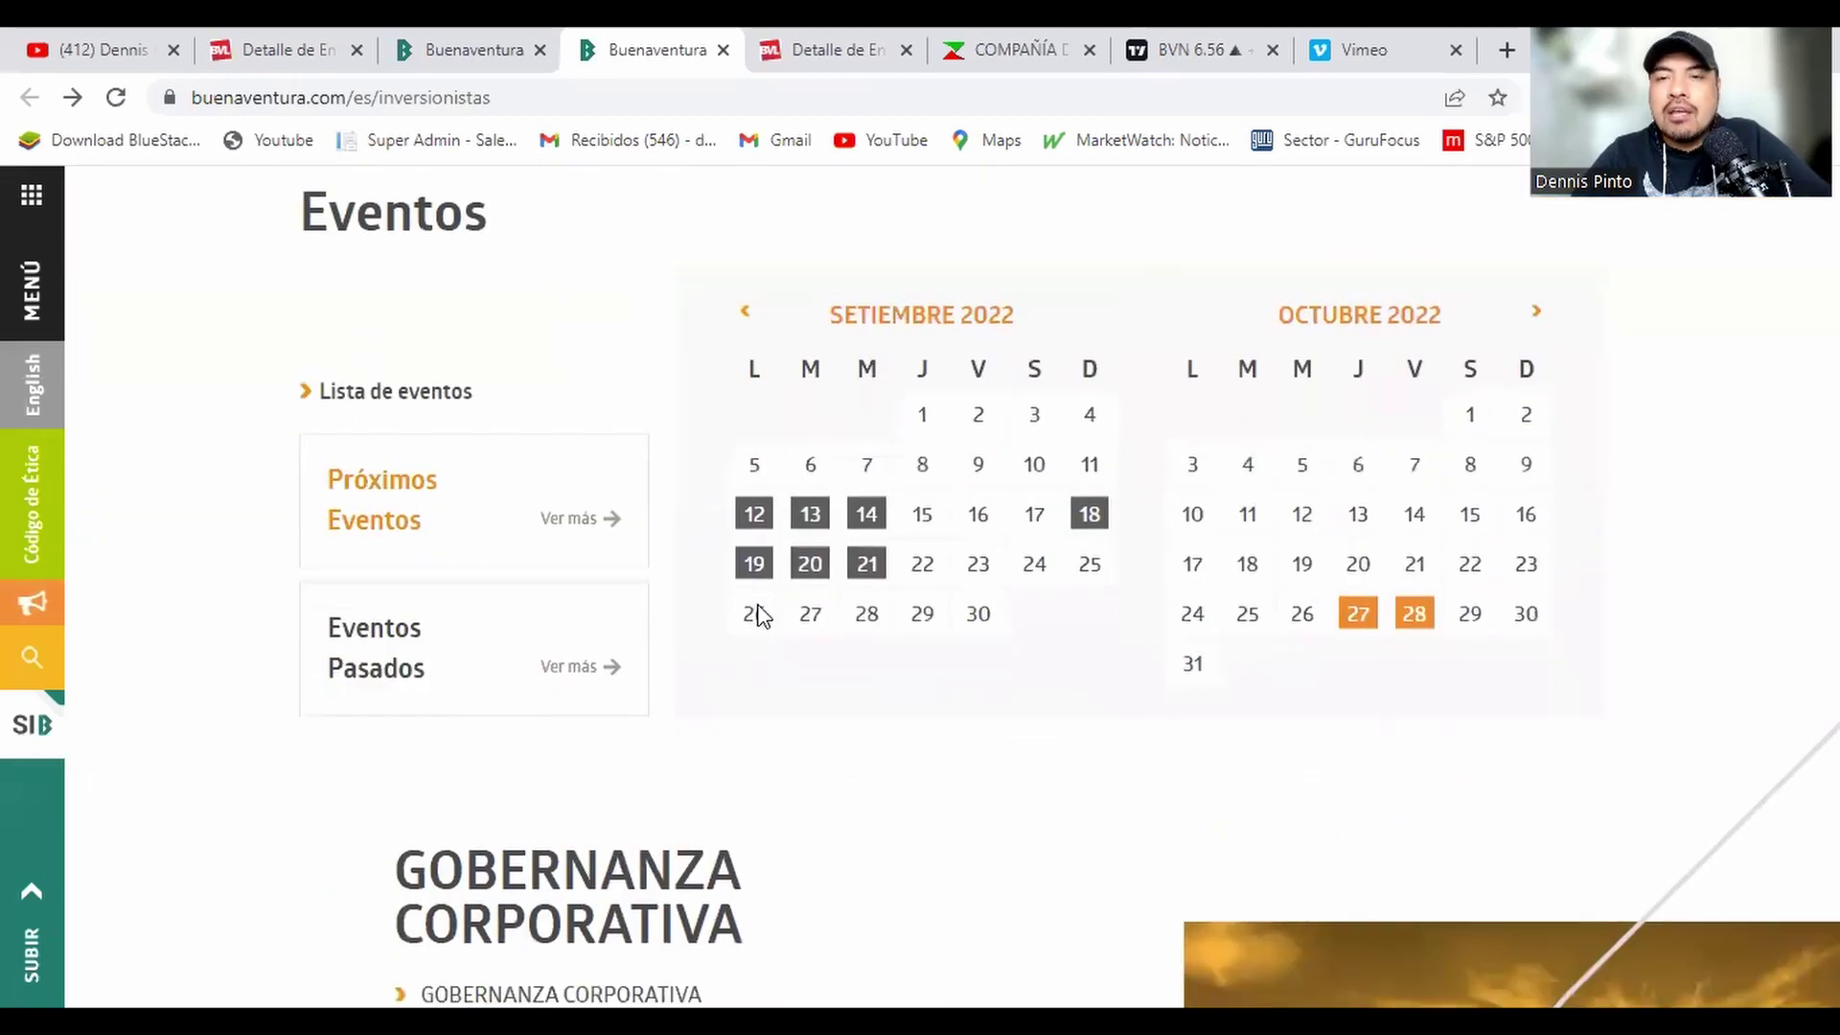
# - View the details of the 27 October 2022 event, close them and look over the rest of the investors page
pyautogui.click(1358, 618)
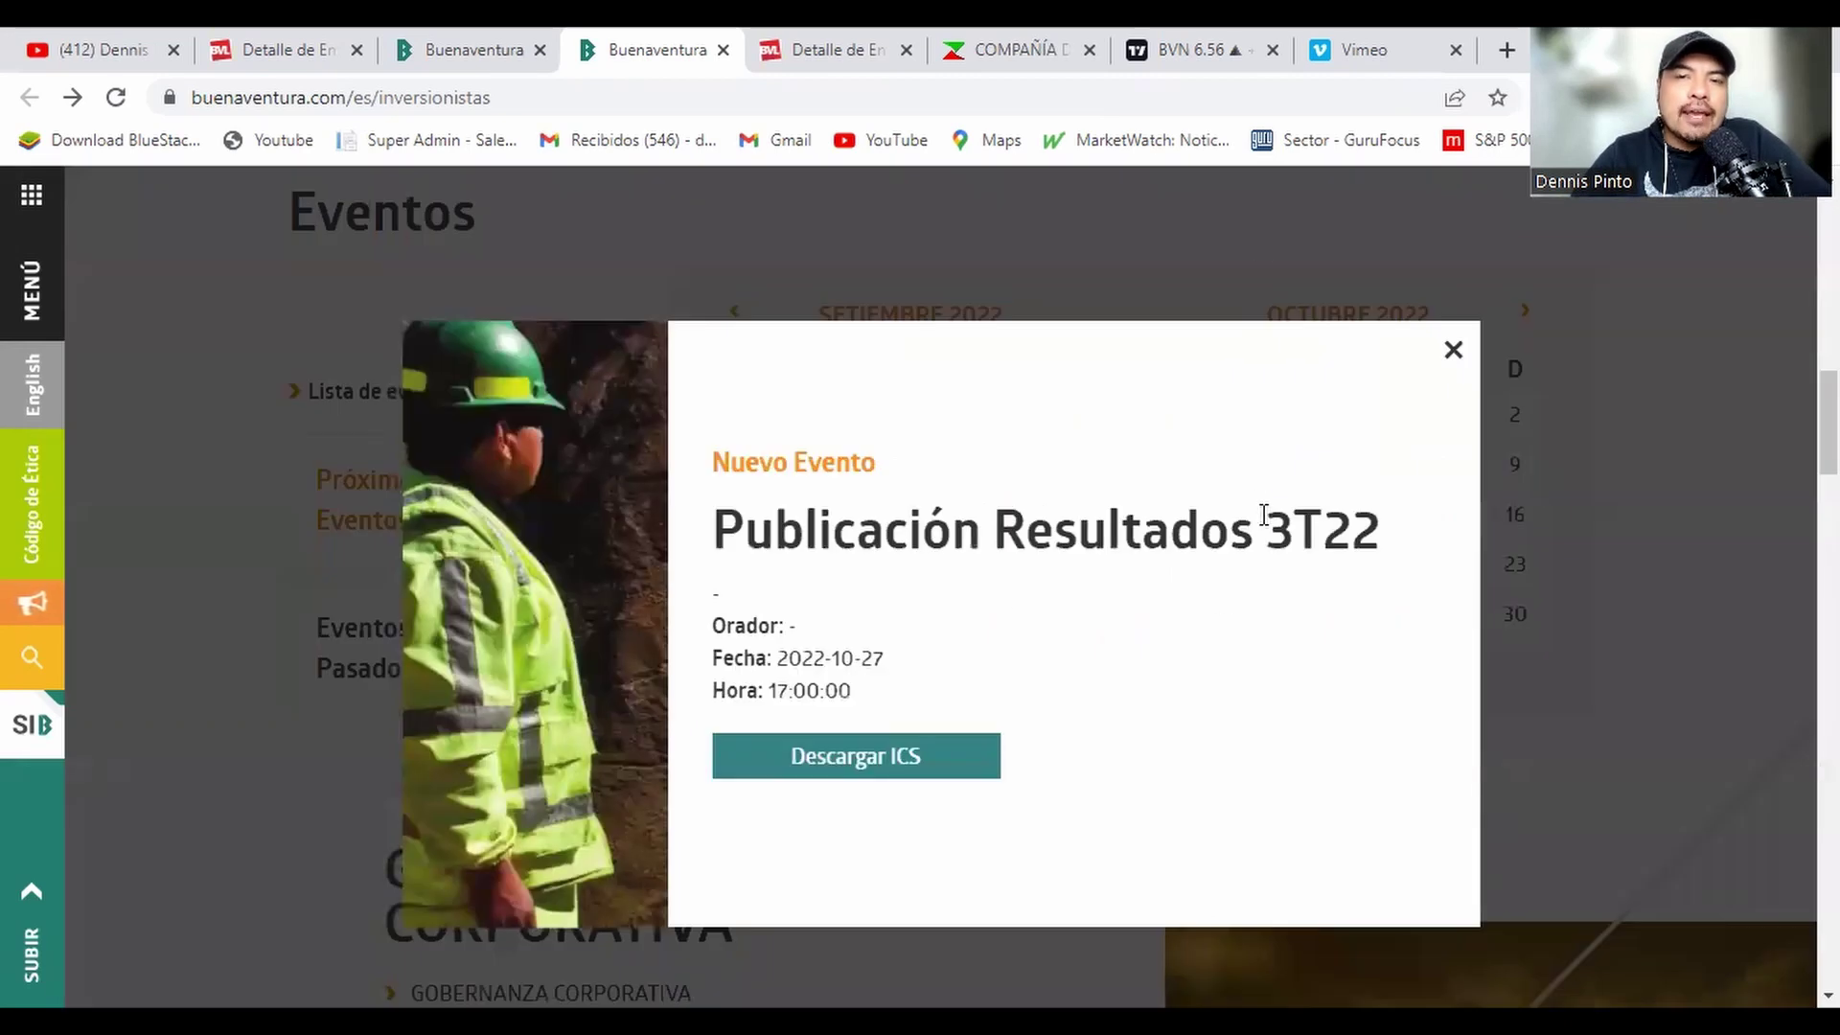
pyautogui.click(1452, 351)
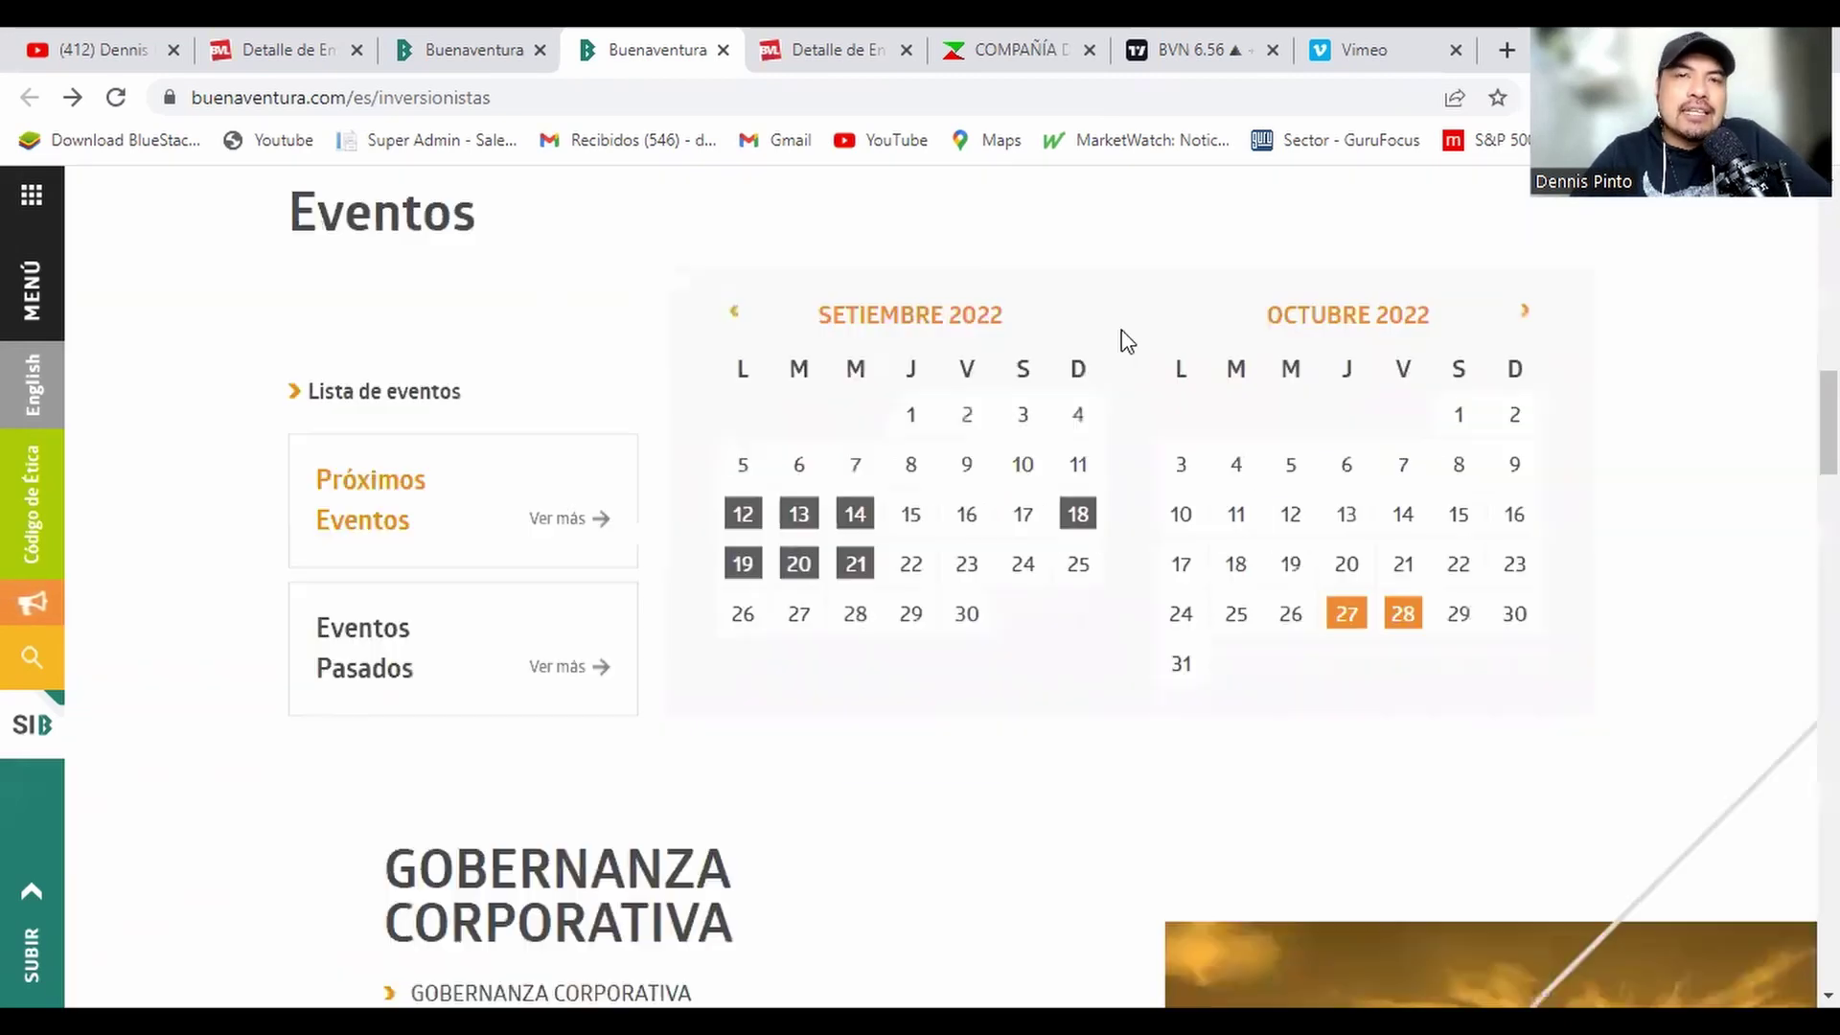
pyautogui.scroll(-3, 824, 383)
pyautogui.scroll(9, 825, 388)
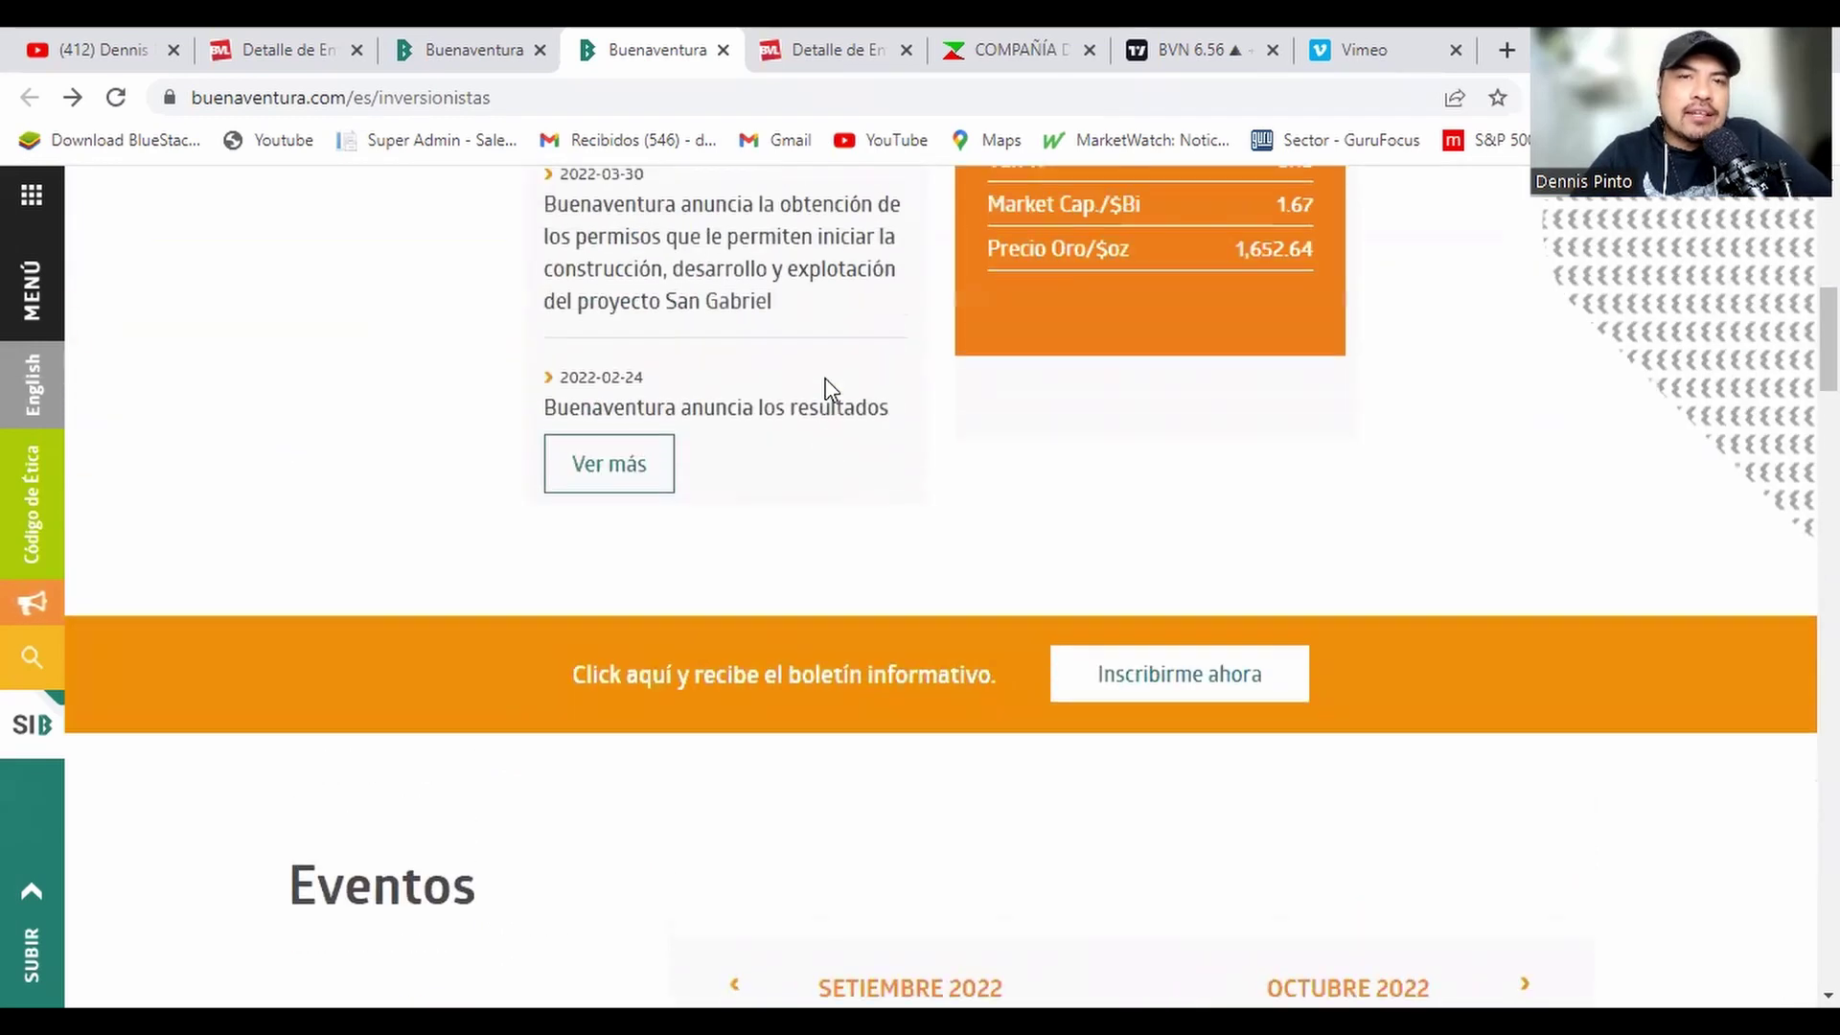
# - Return to the BVL issuer page and examine BVN's registered securities, latest benefits and trading price data
pyautogui.scroll(-3, 825, 384)
pyautogui.click(824, 50)
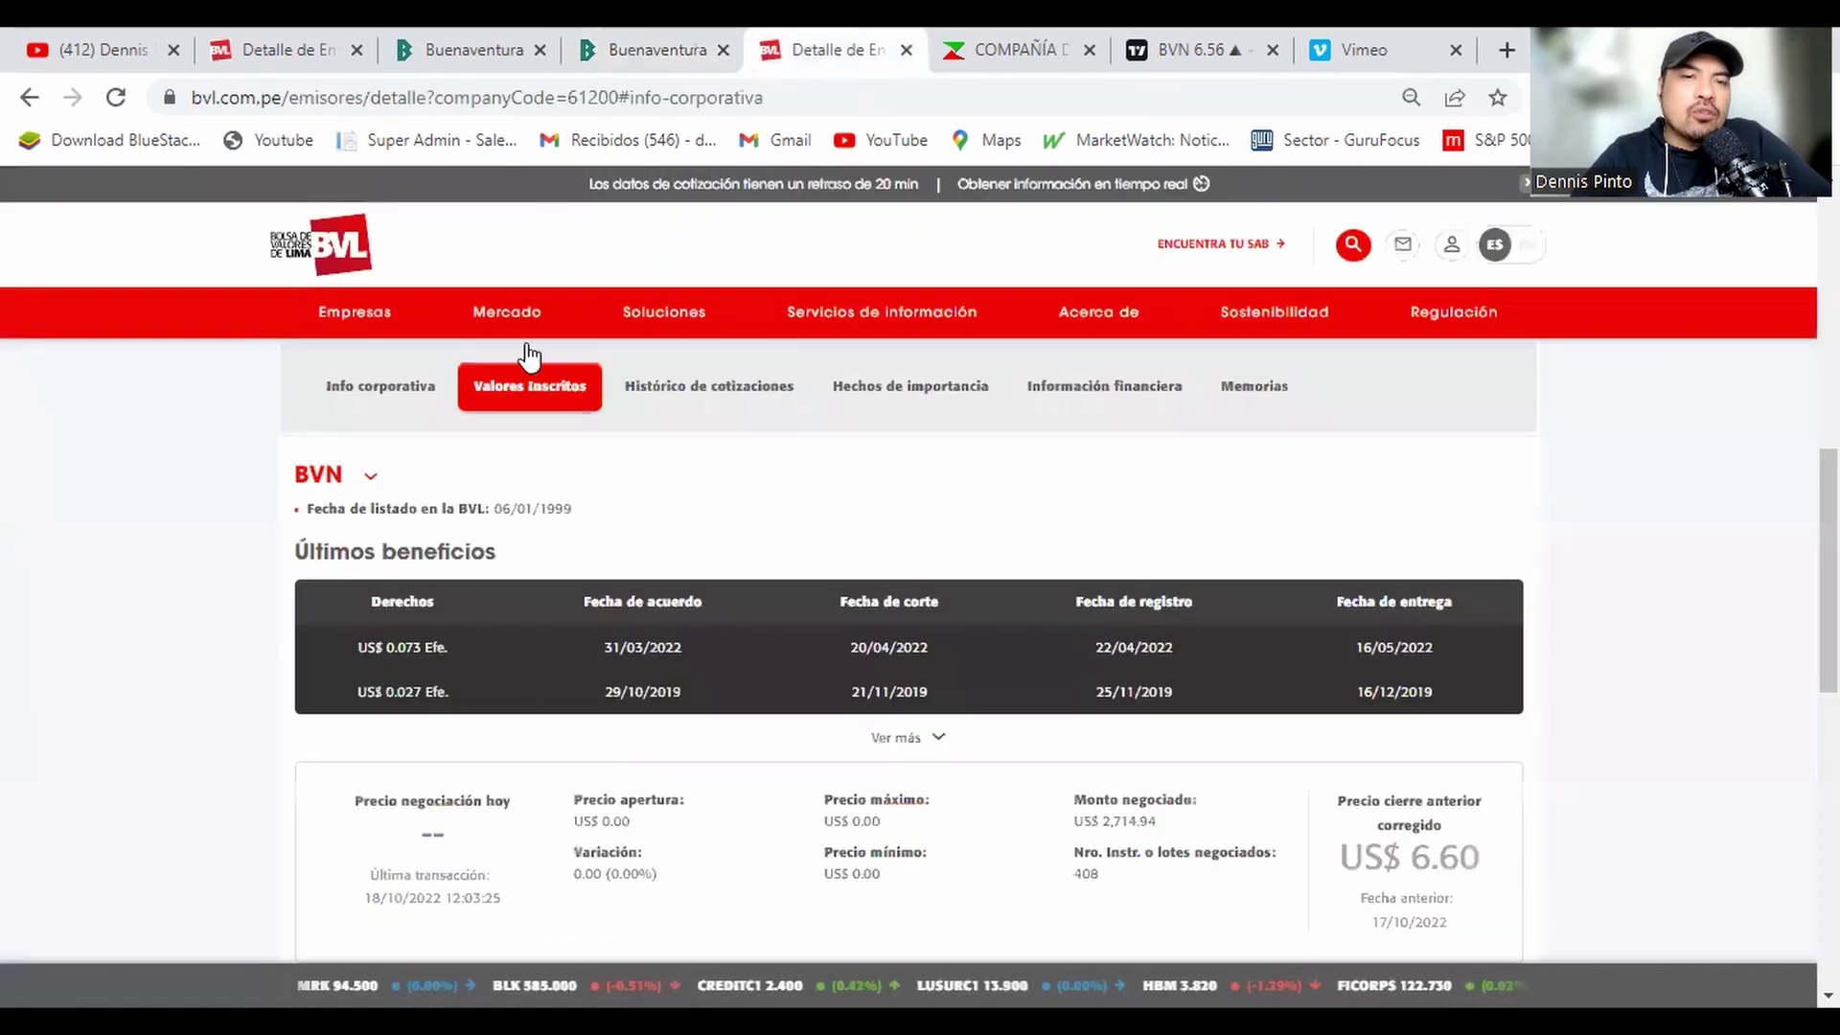
pyautogui.scroll(-3, 575, 435)
pyautogui.scroll(3, 575, 435)
pyautogui.scroll(-1, 573, 436)
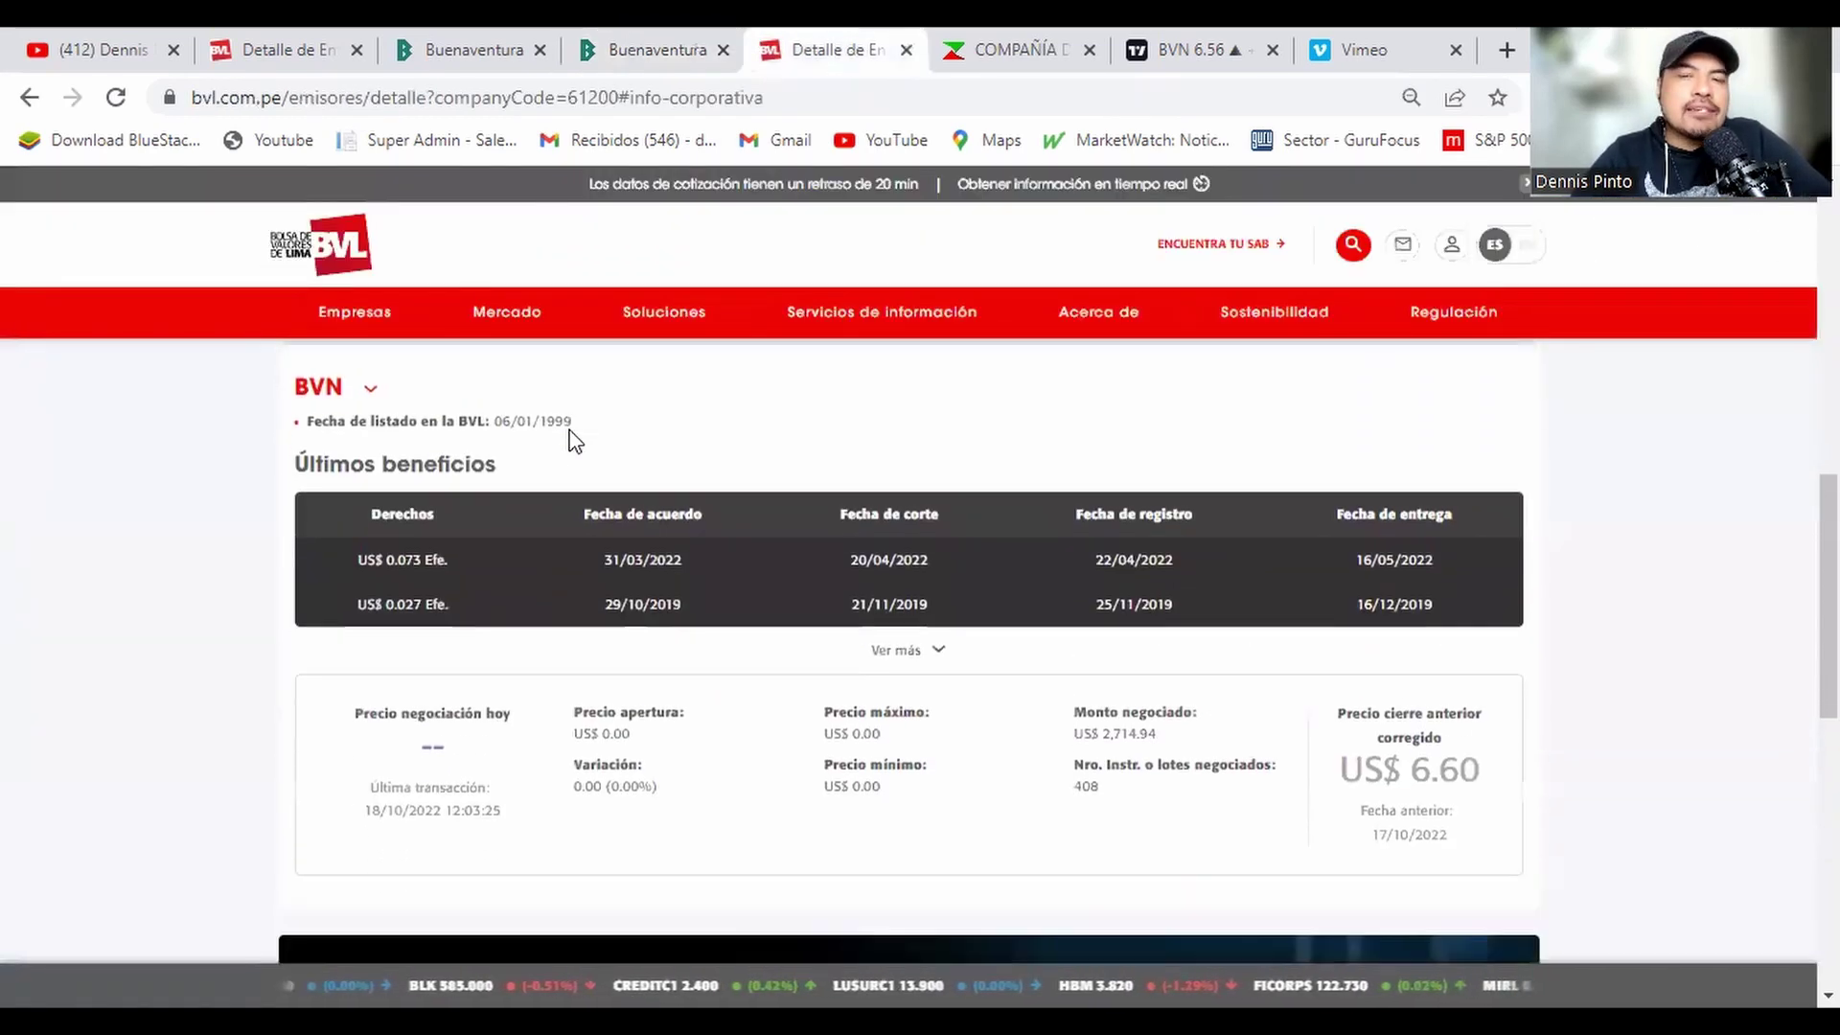
pyautogui.scroll(1, 668, 625)
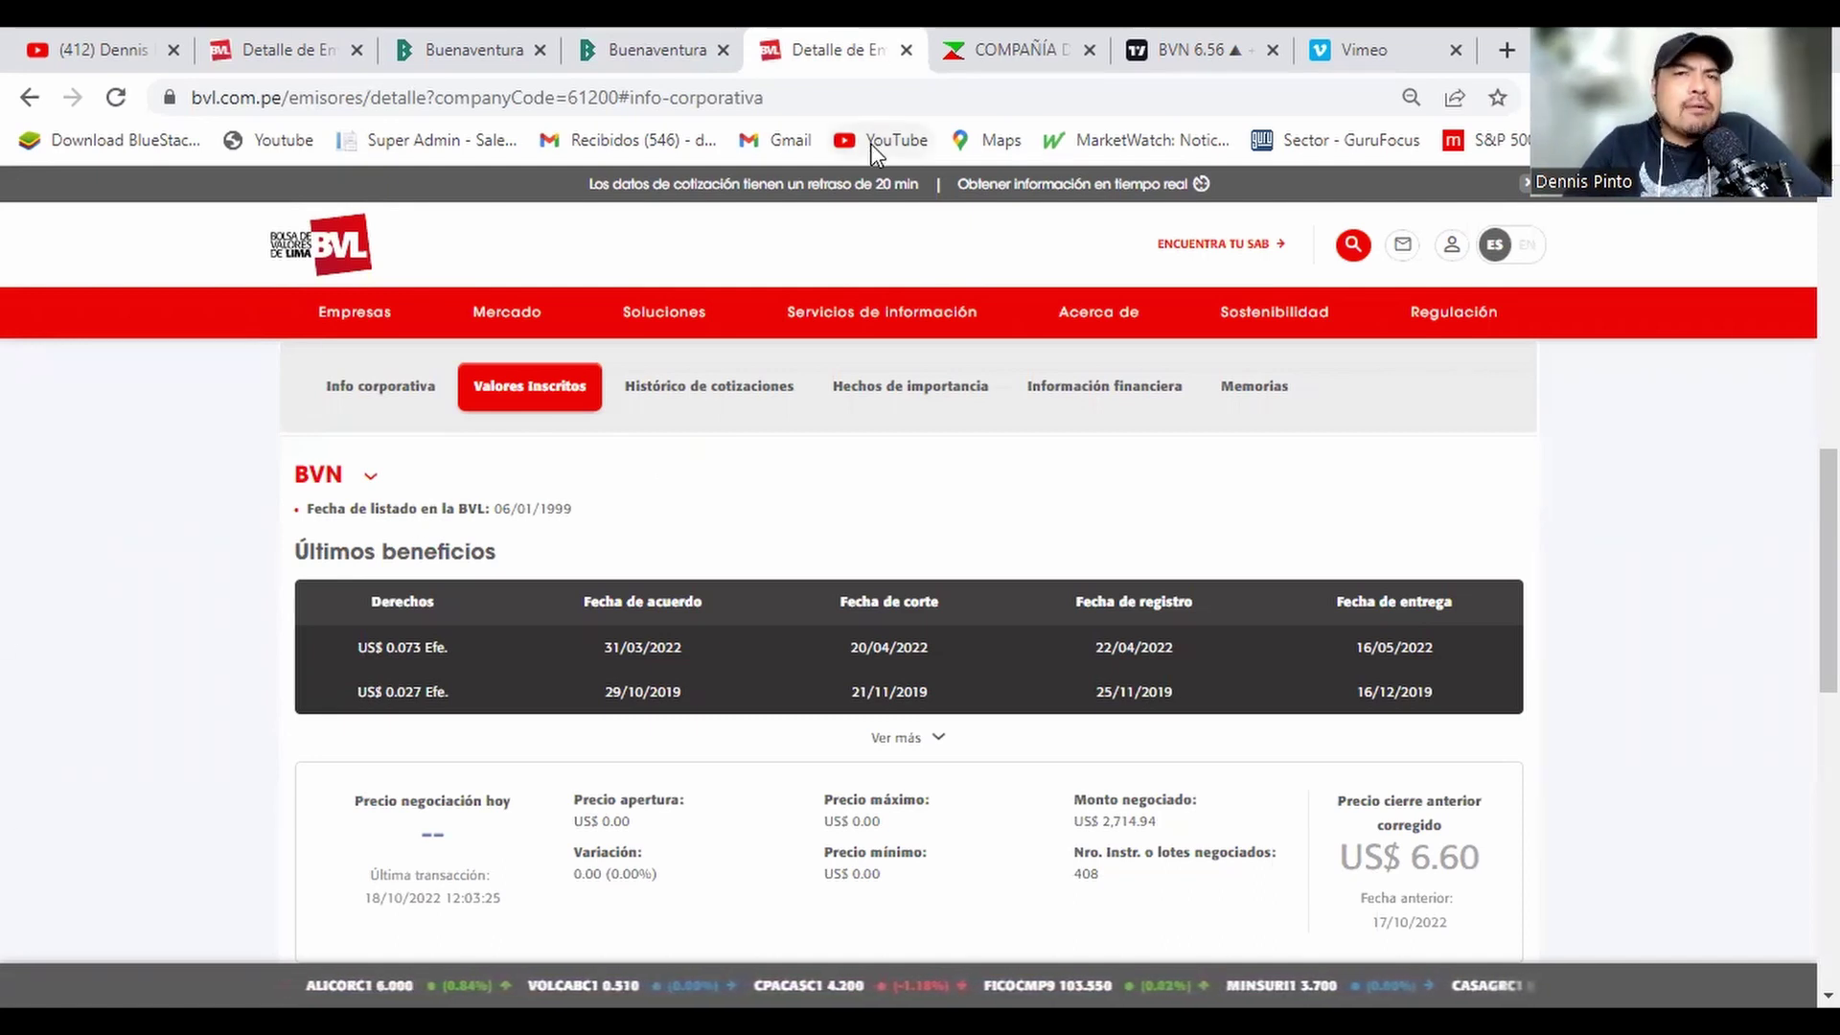
# - Open Buenaventura's MarketScreener financials and examine the valuation table and the annual income statement evolution chart
pyautogui.click(1016, 50)
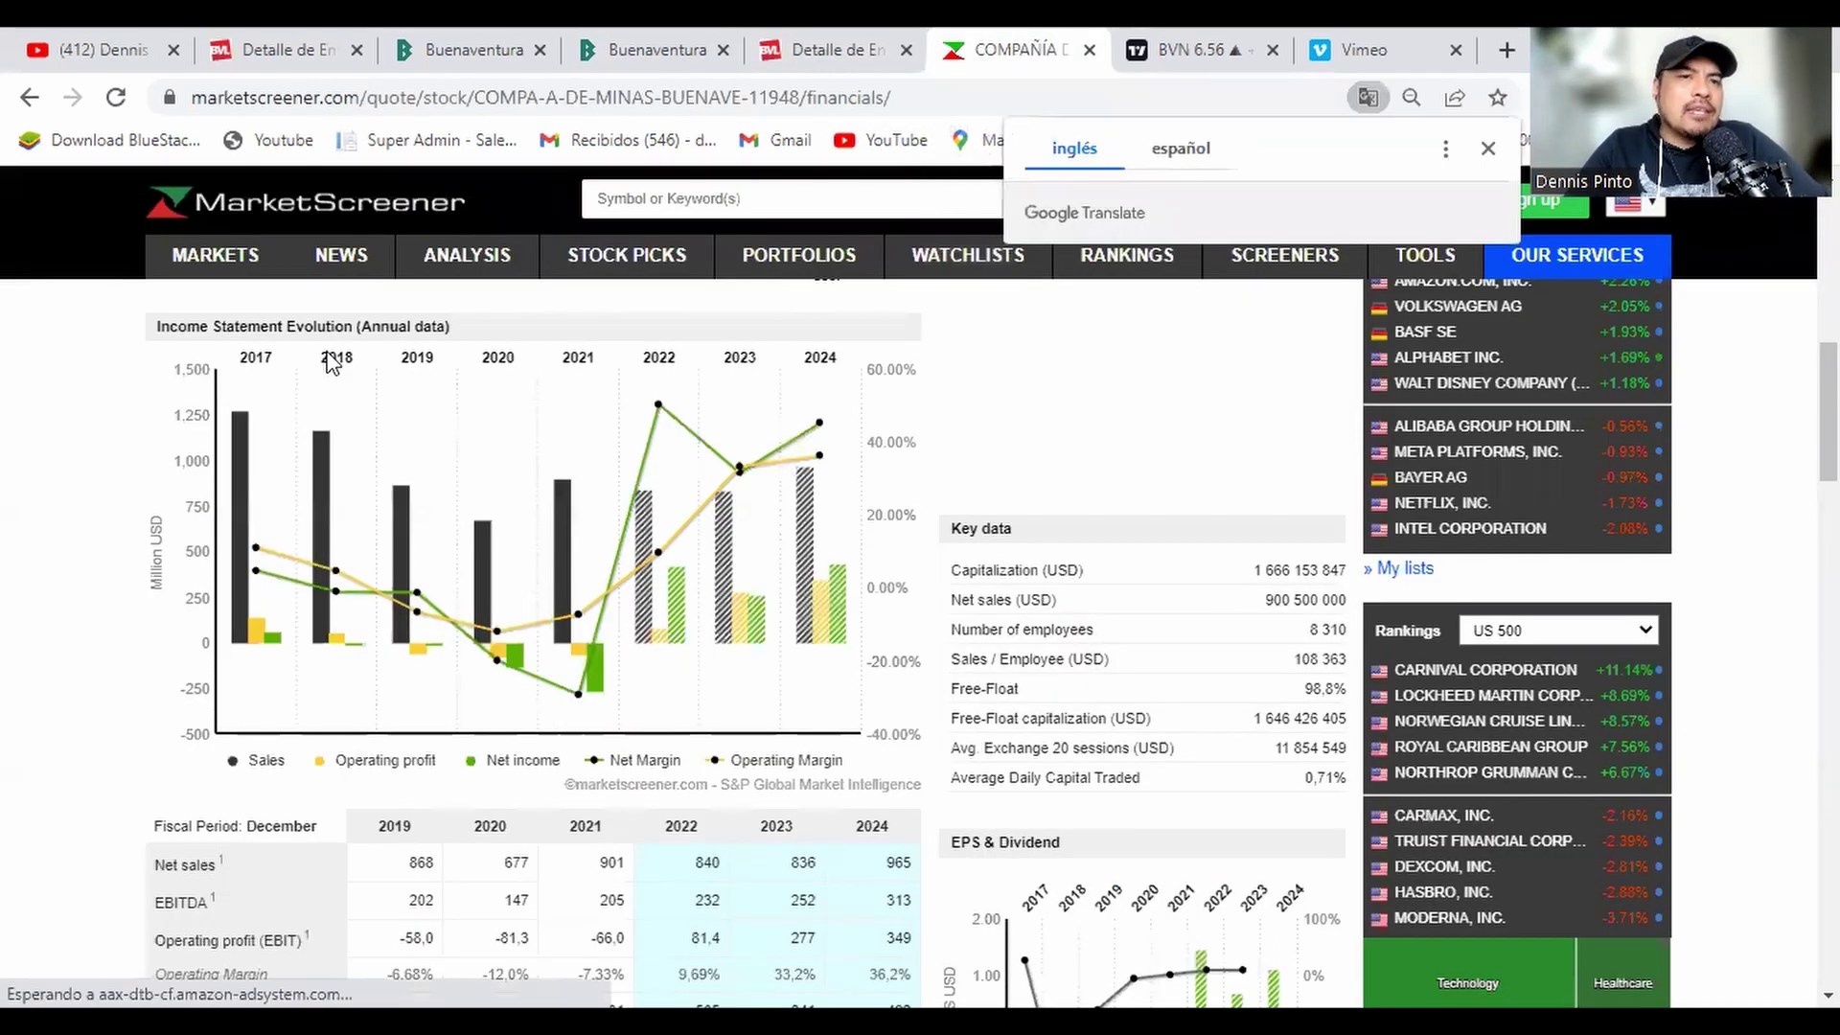
pyautogui.scroll(3, 534, 600)
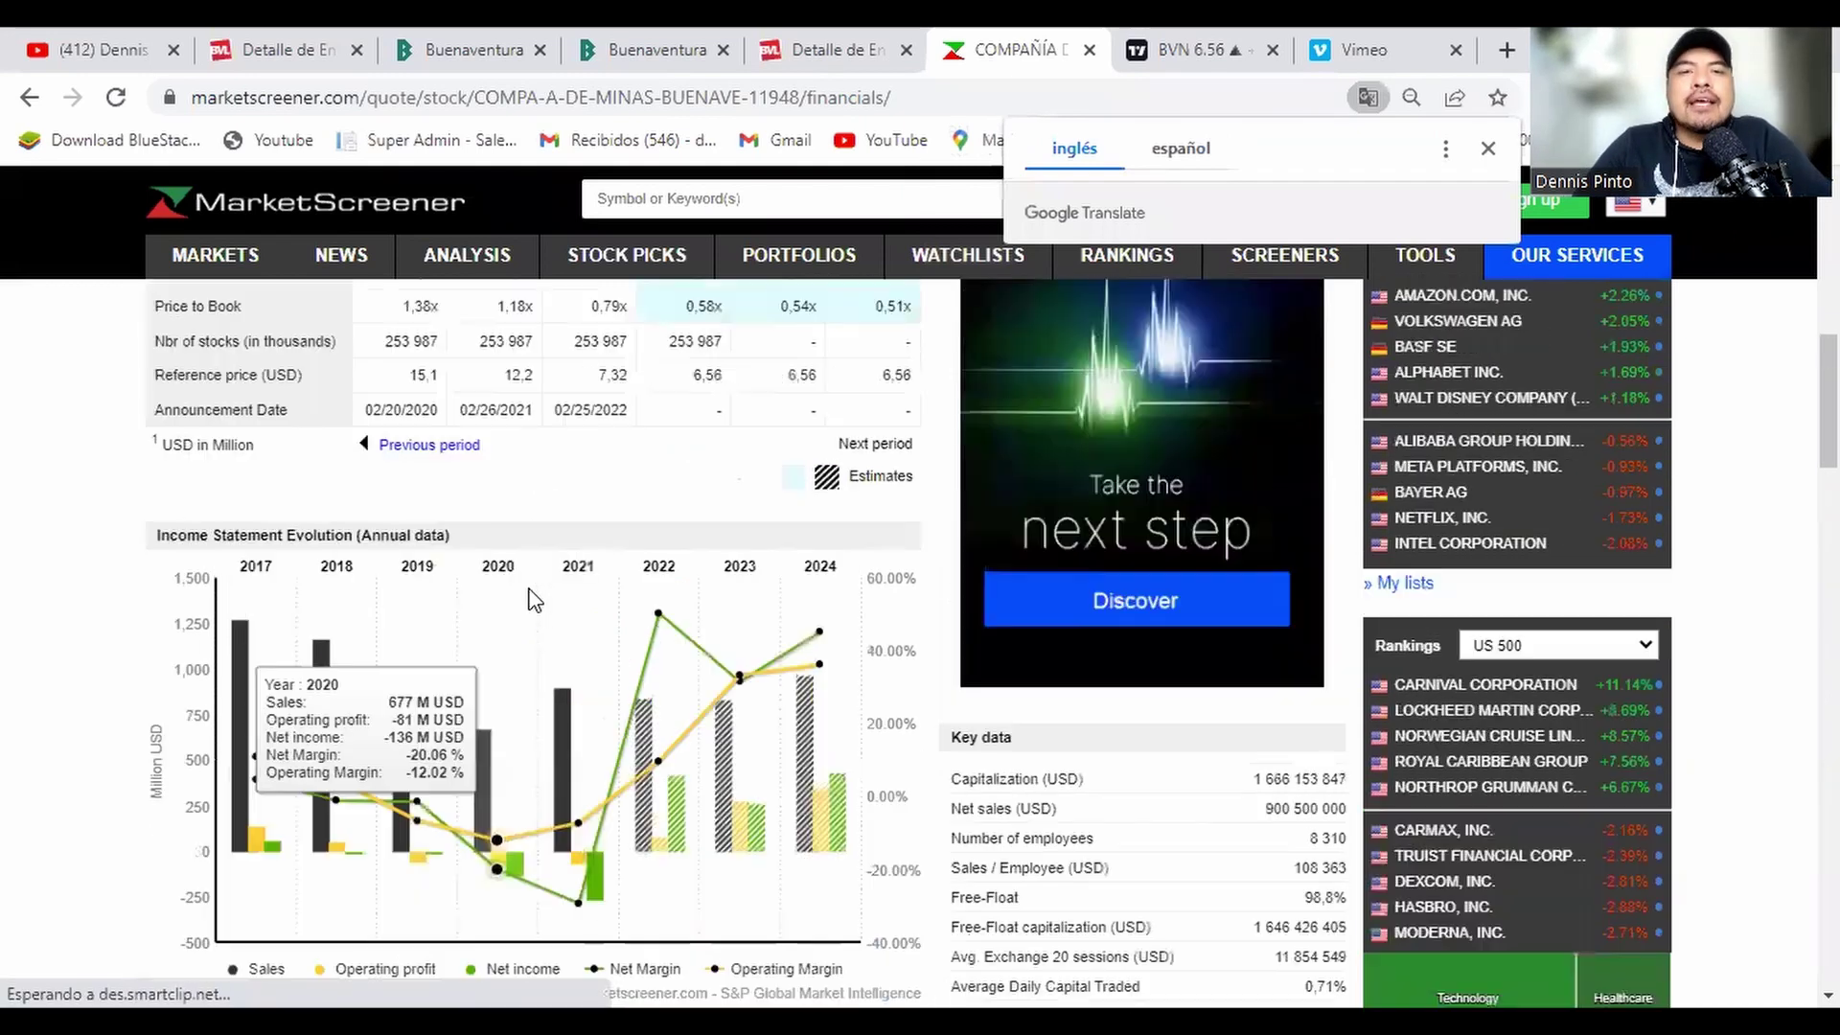
pyautogui.scroll(1, 535, 600)
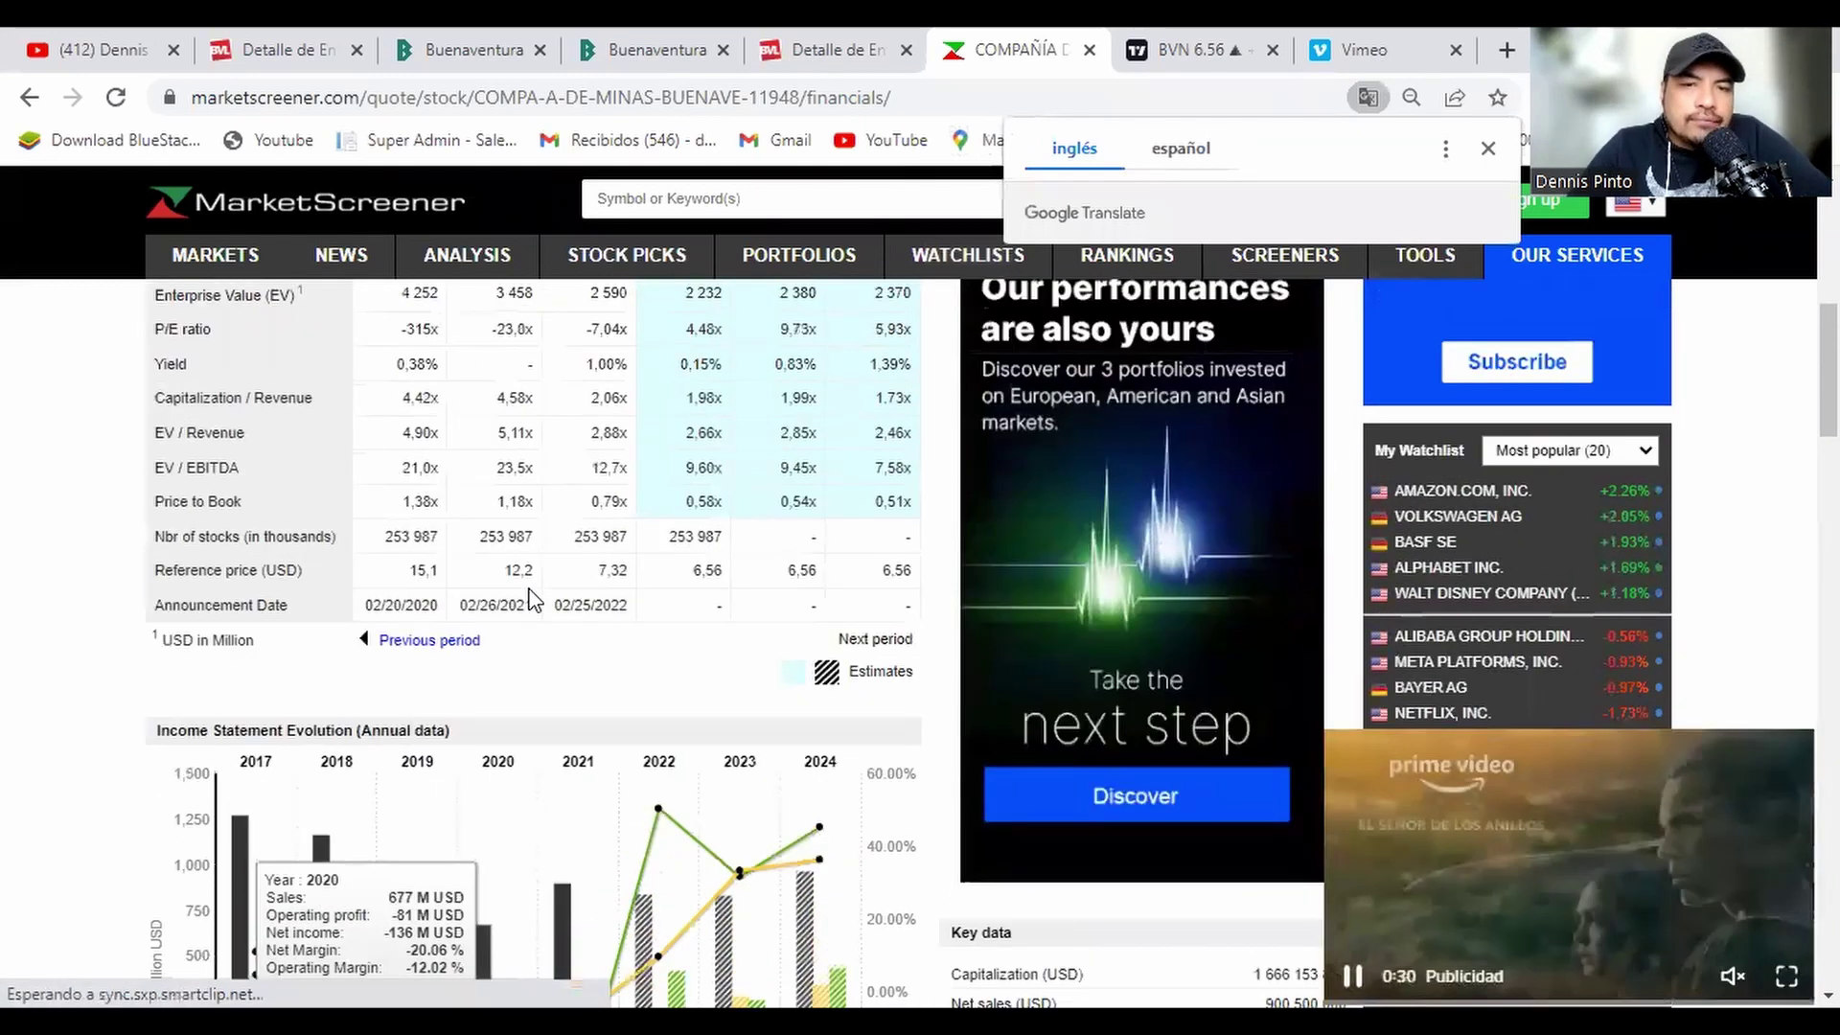
pyautogui.scroll(-2, 535, 600)
pyautogui.scroll(2, 535, 600)
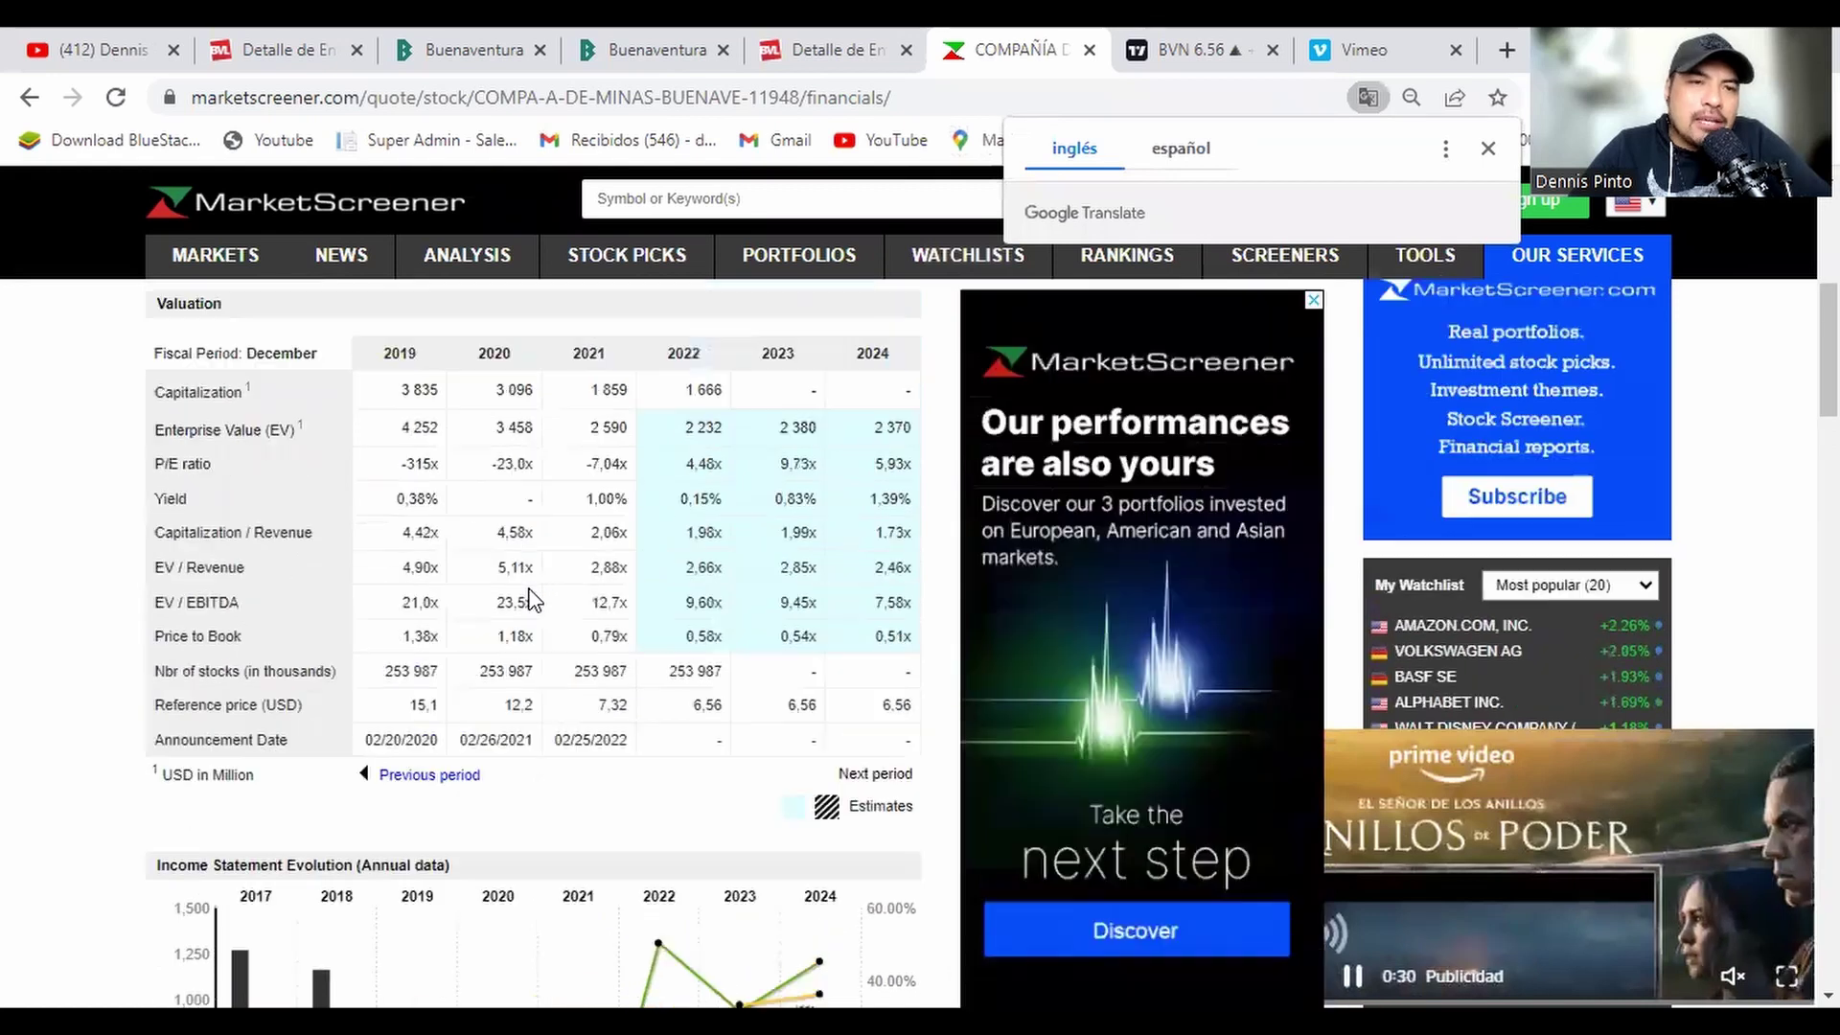
pyautogui.scroll(-3, 534, 600)
pyautogui.scroll(-3, 535, 600)
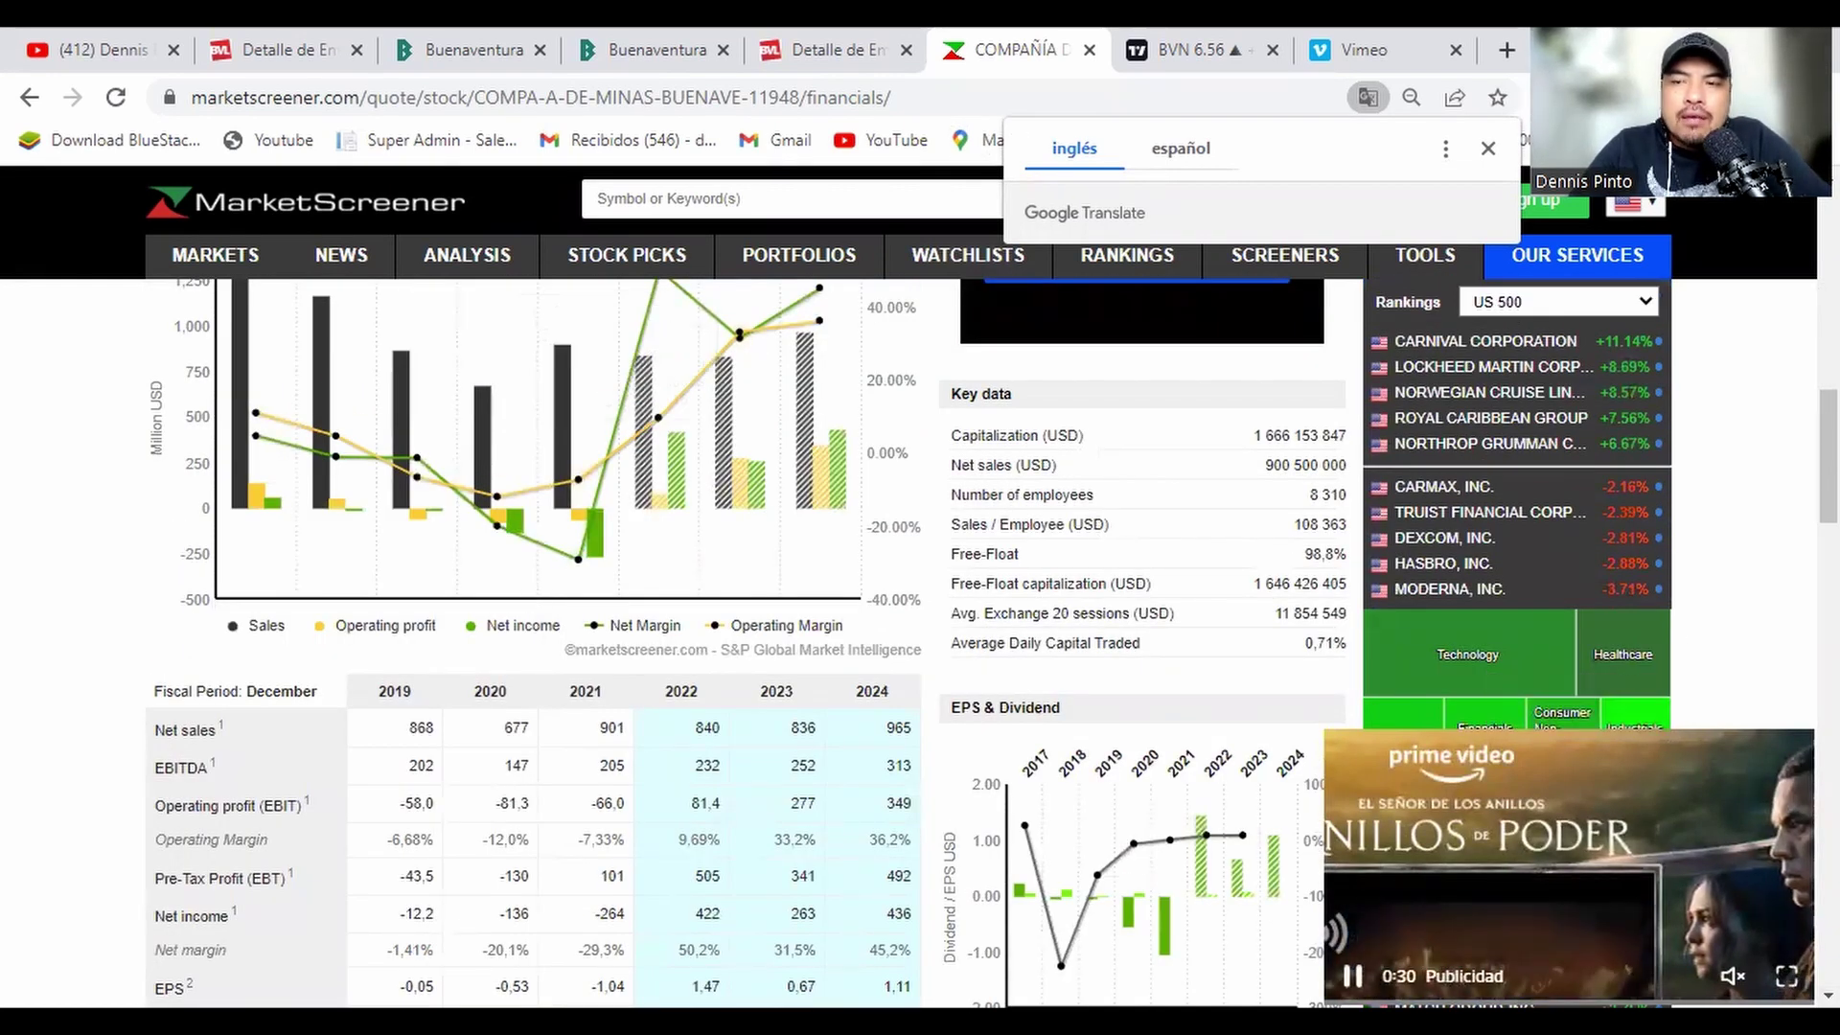
# - Examine Buenaventura's annual sales, profit, EPS and dividend figures for 2019 to 2024, along with the EPS & Dividend chart
pyautogui.scroll(-3, 1131, 867)
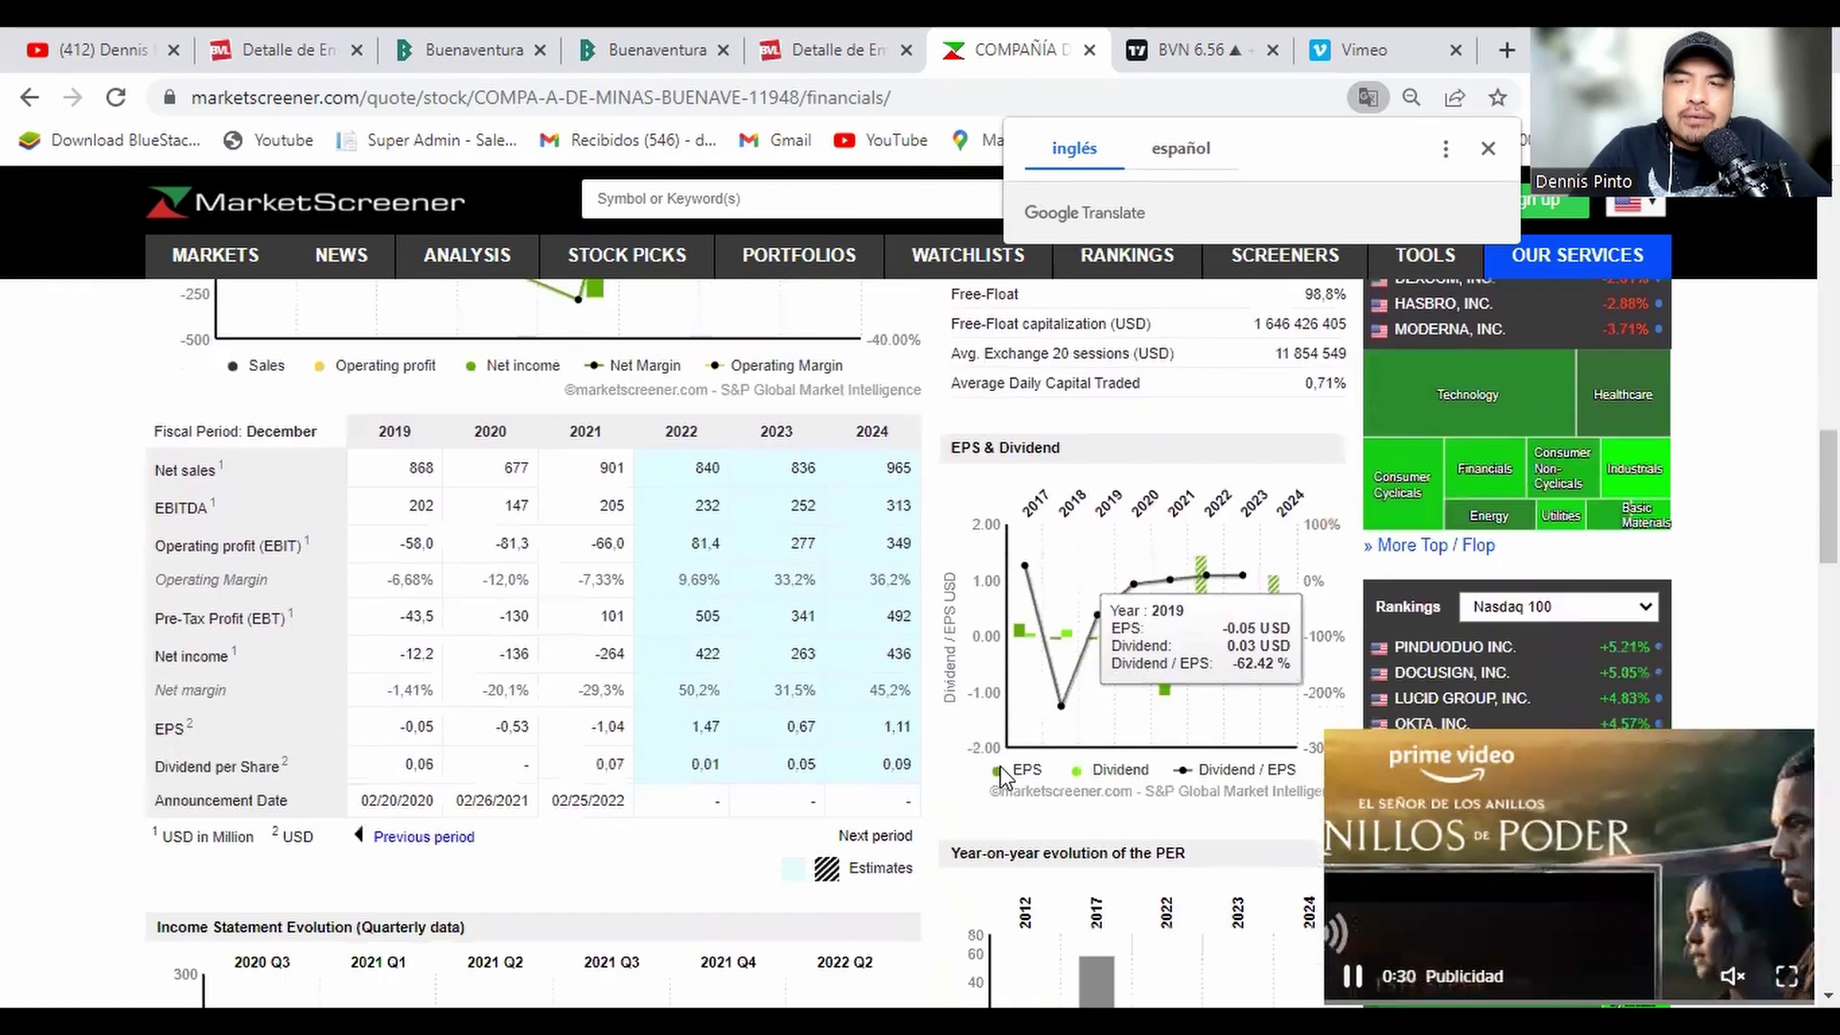
pyautogui.scroll(3, 1102, 824)
pyautogui.scroll(-1, 1002, 776)
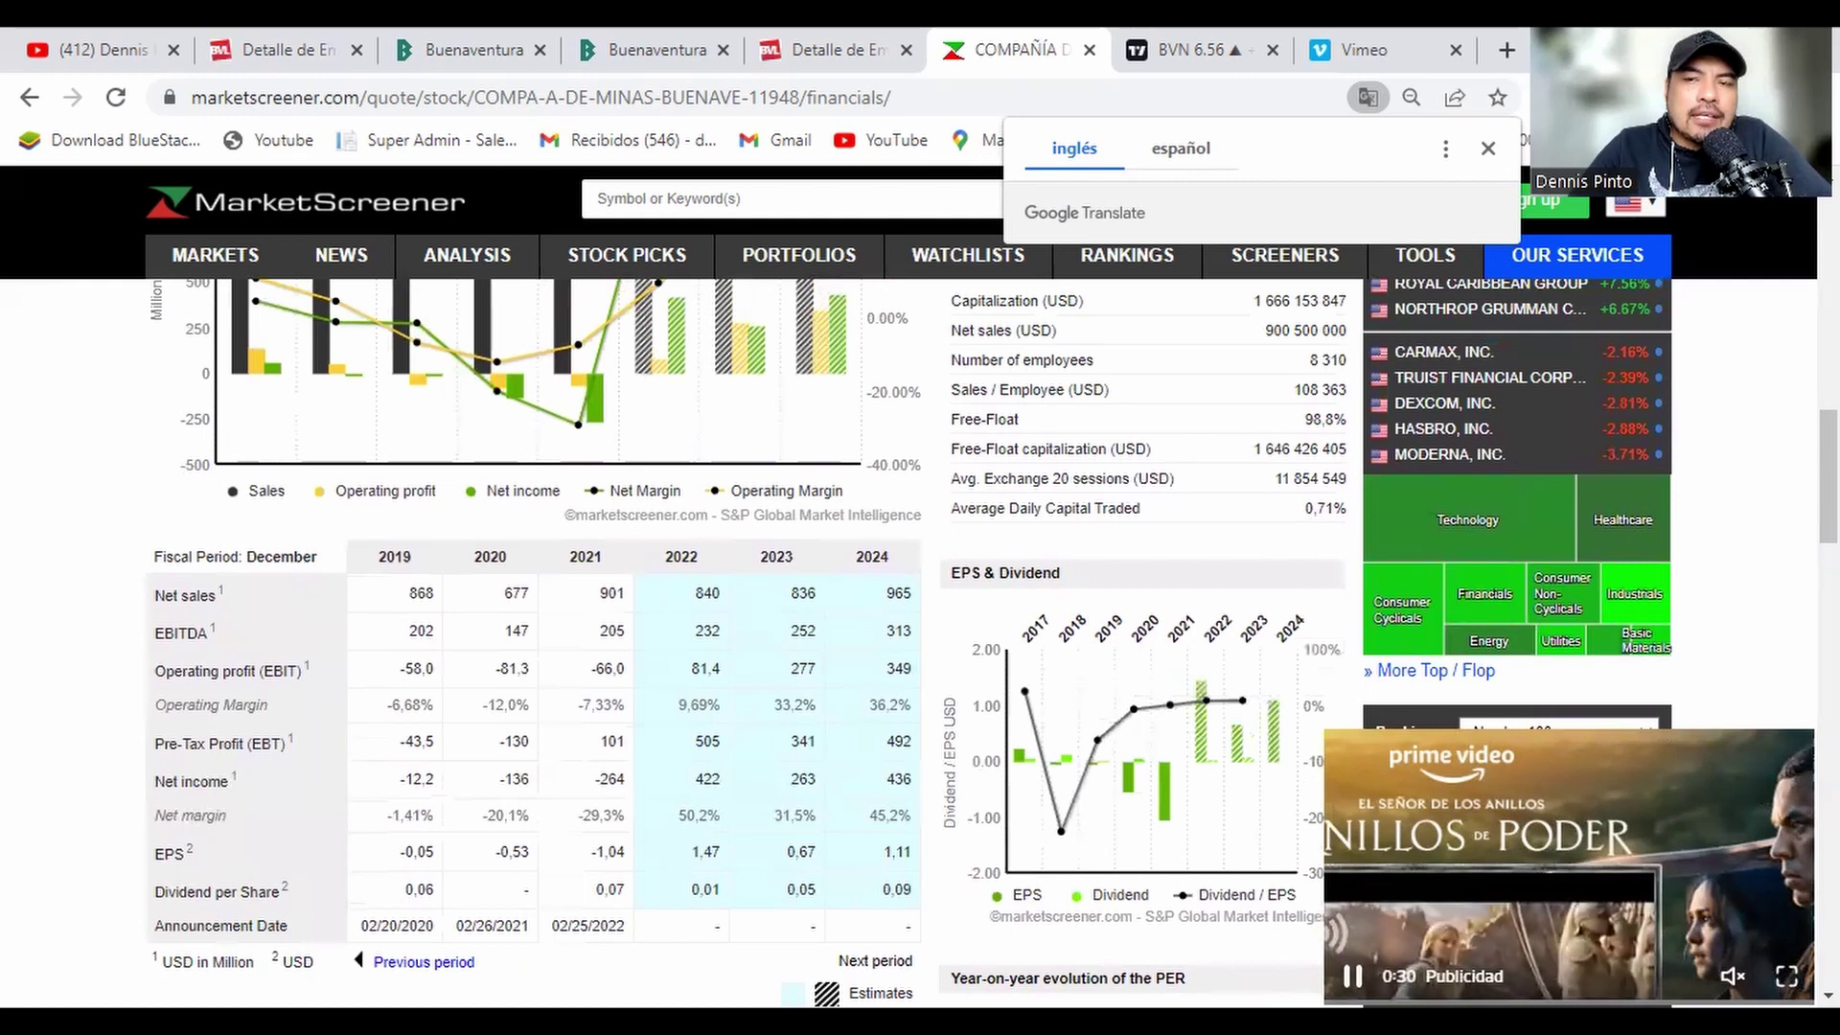
pyautogui.scroll(3, 763, 474)
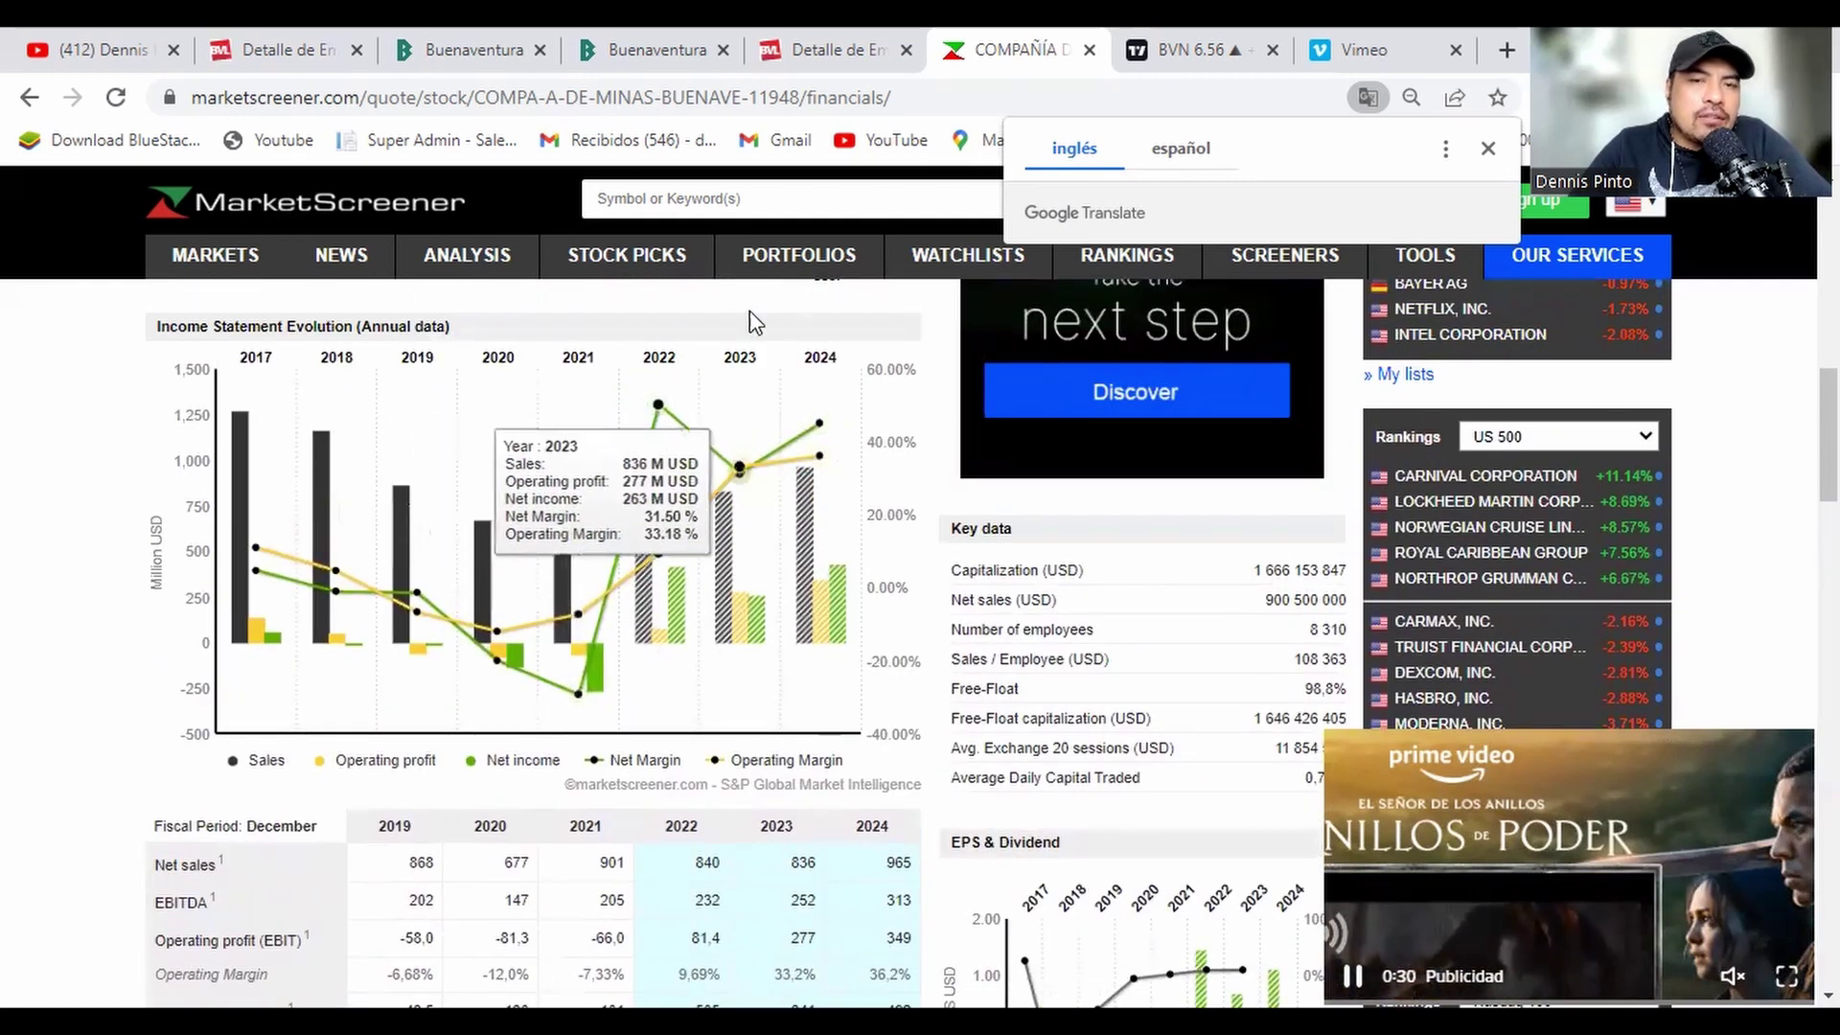
pyautogui.scroll(-2, 771, 671)
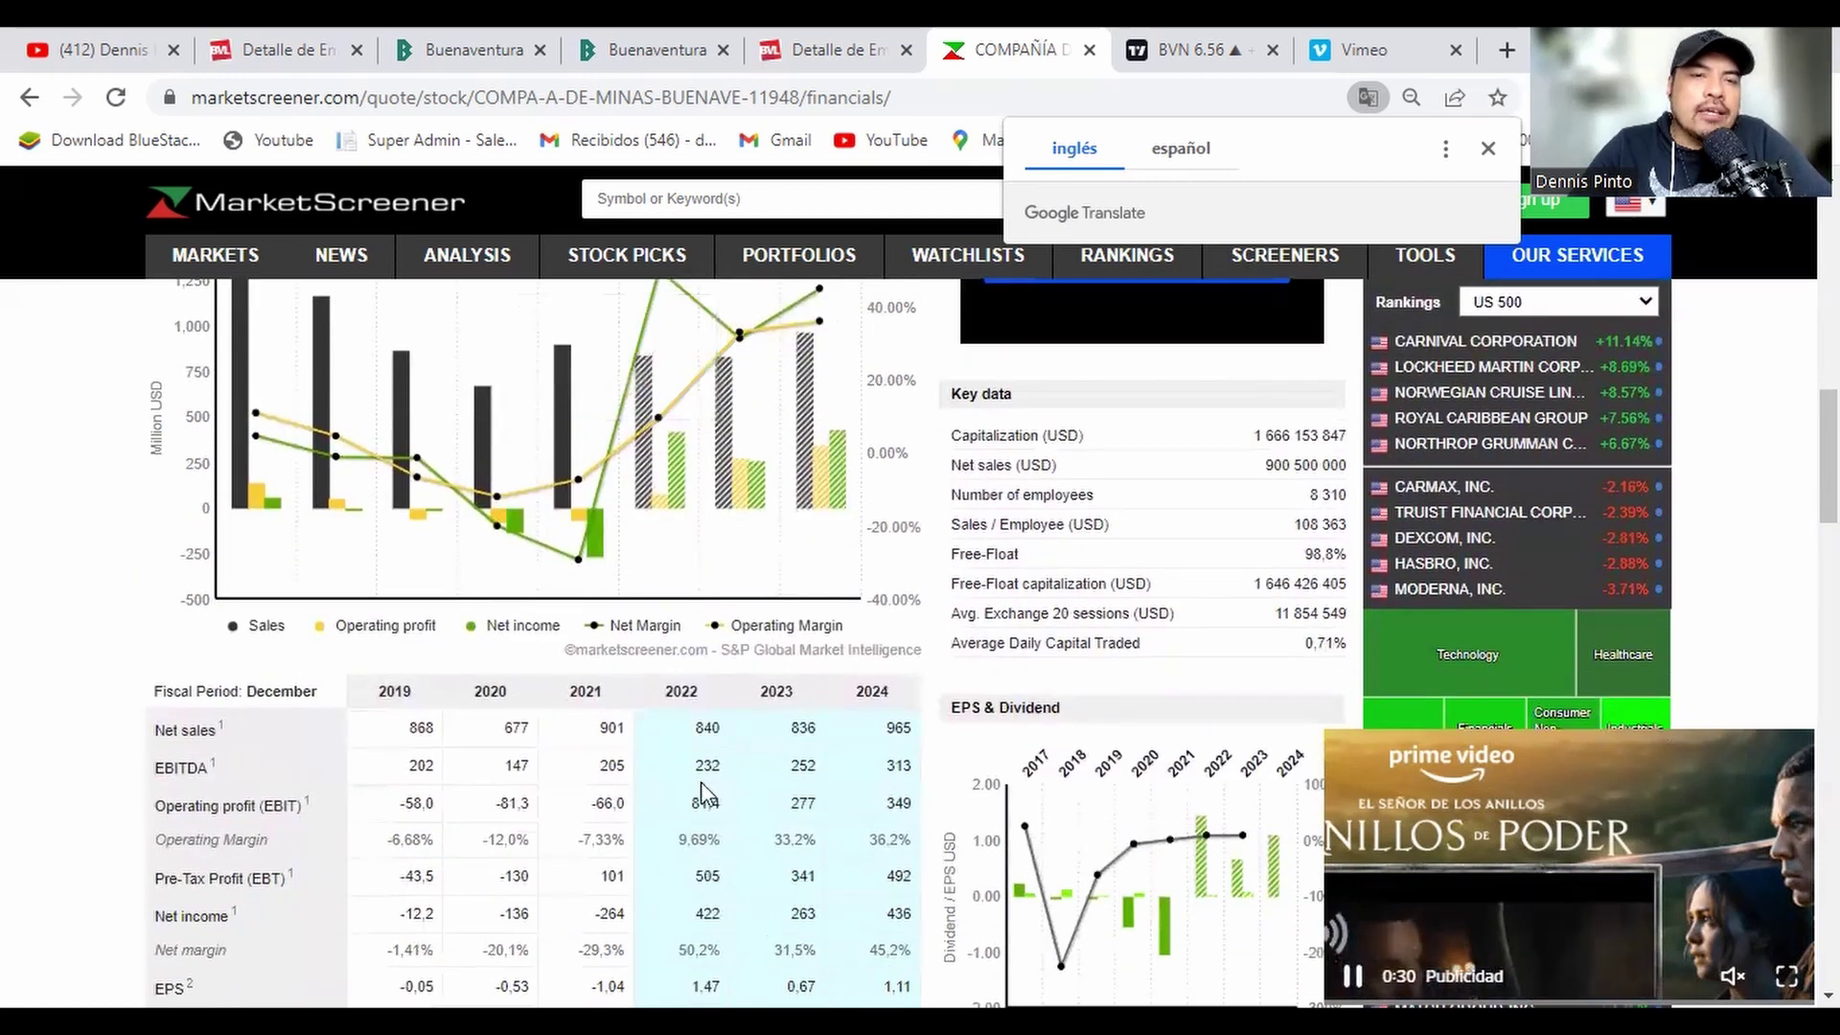
pyautogui.scroll(-3, 692, 858)
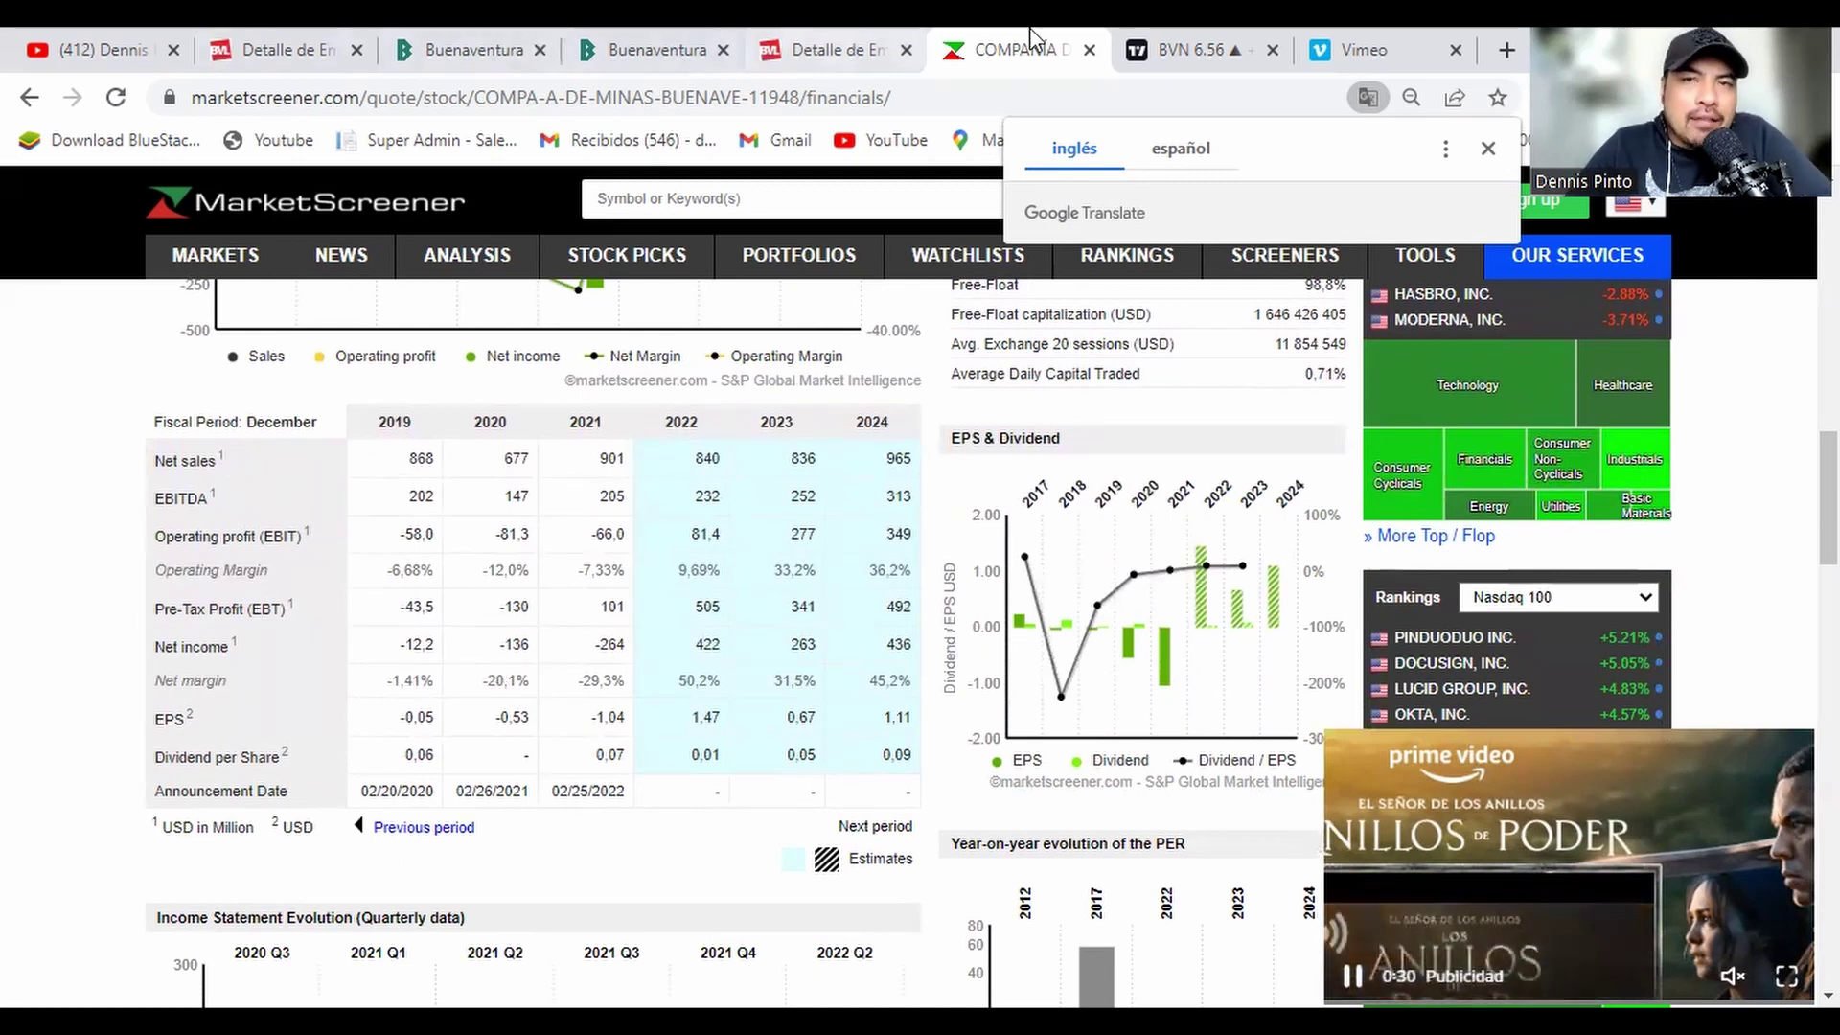
# - Open the weekly BVN chart on TradingView and examine the 2022 price decline, the recent lows and the support levels
pyautogui.click(1193, 53)
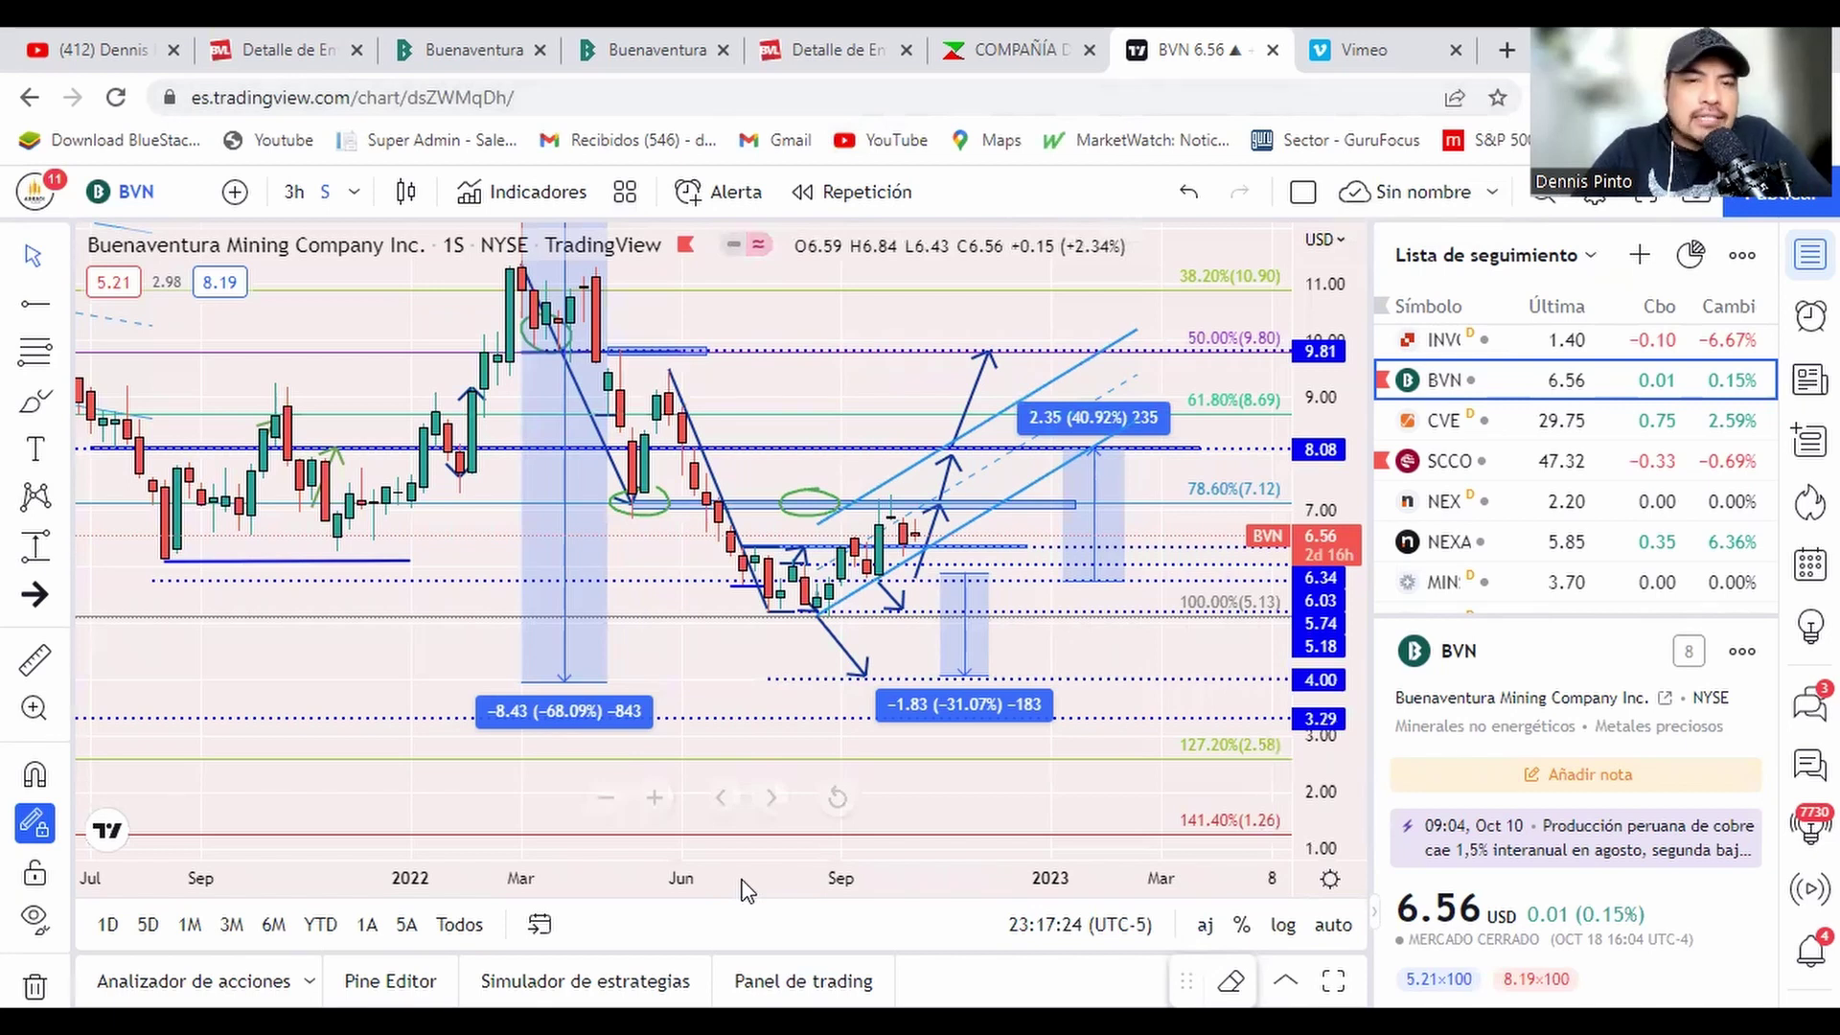
pyautogui.scroll(-2, 781, 877)
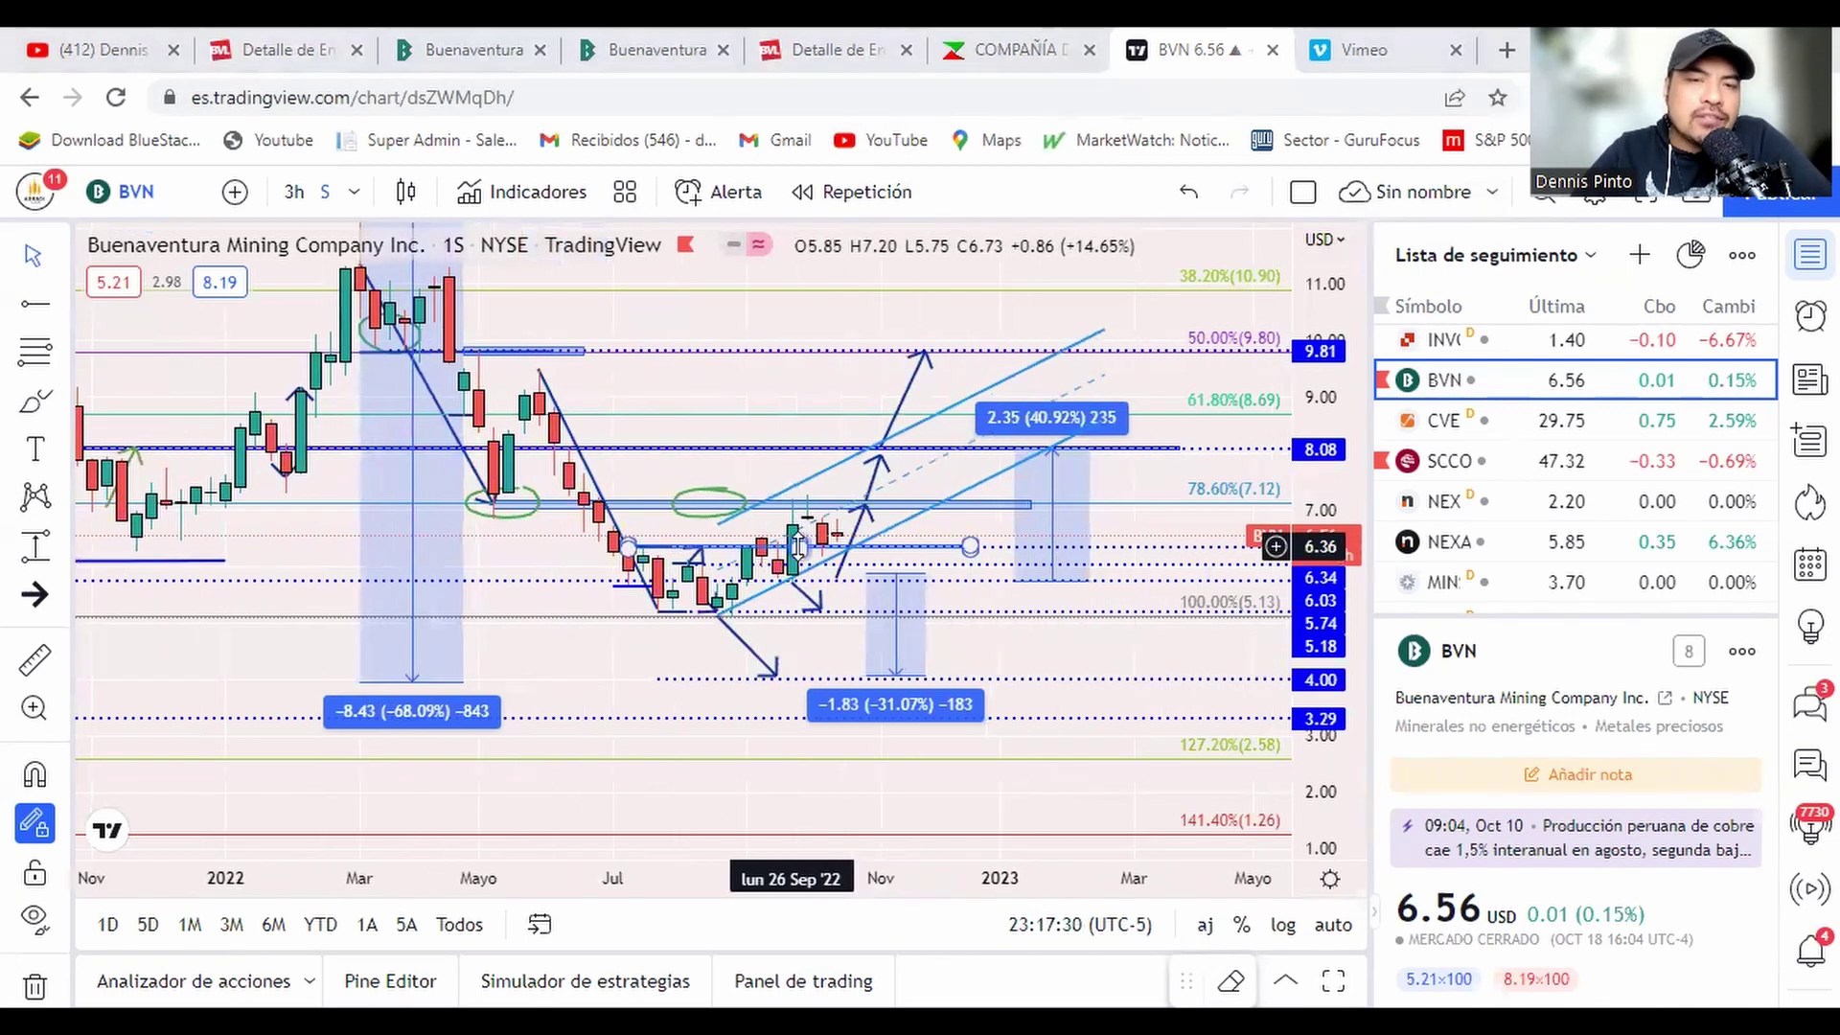
pyautogui.scroll(2, 801, 875)
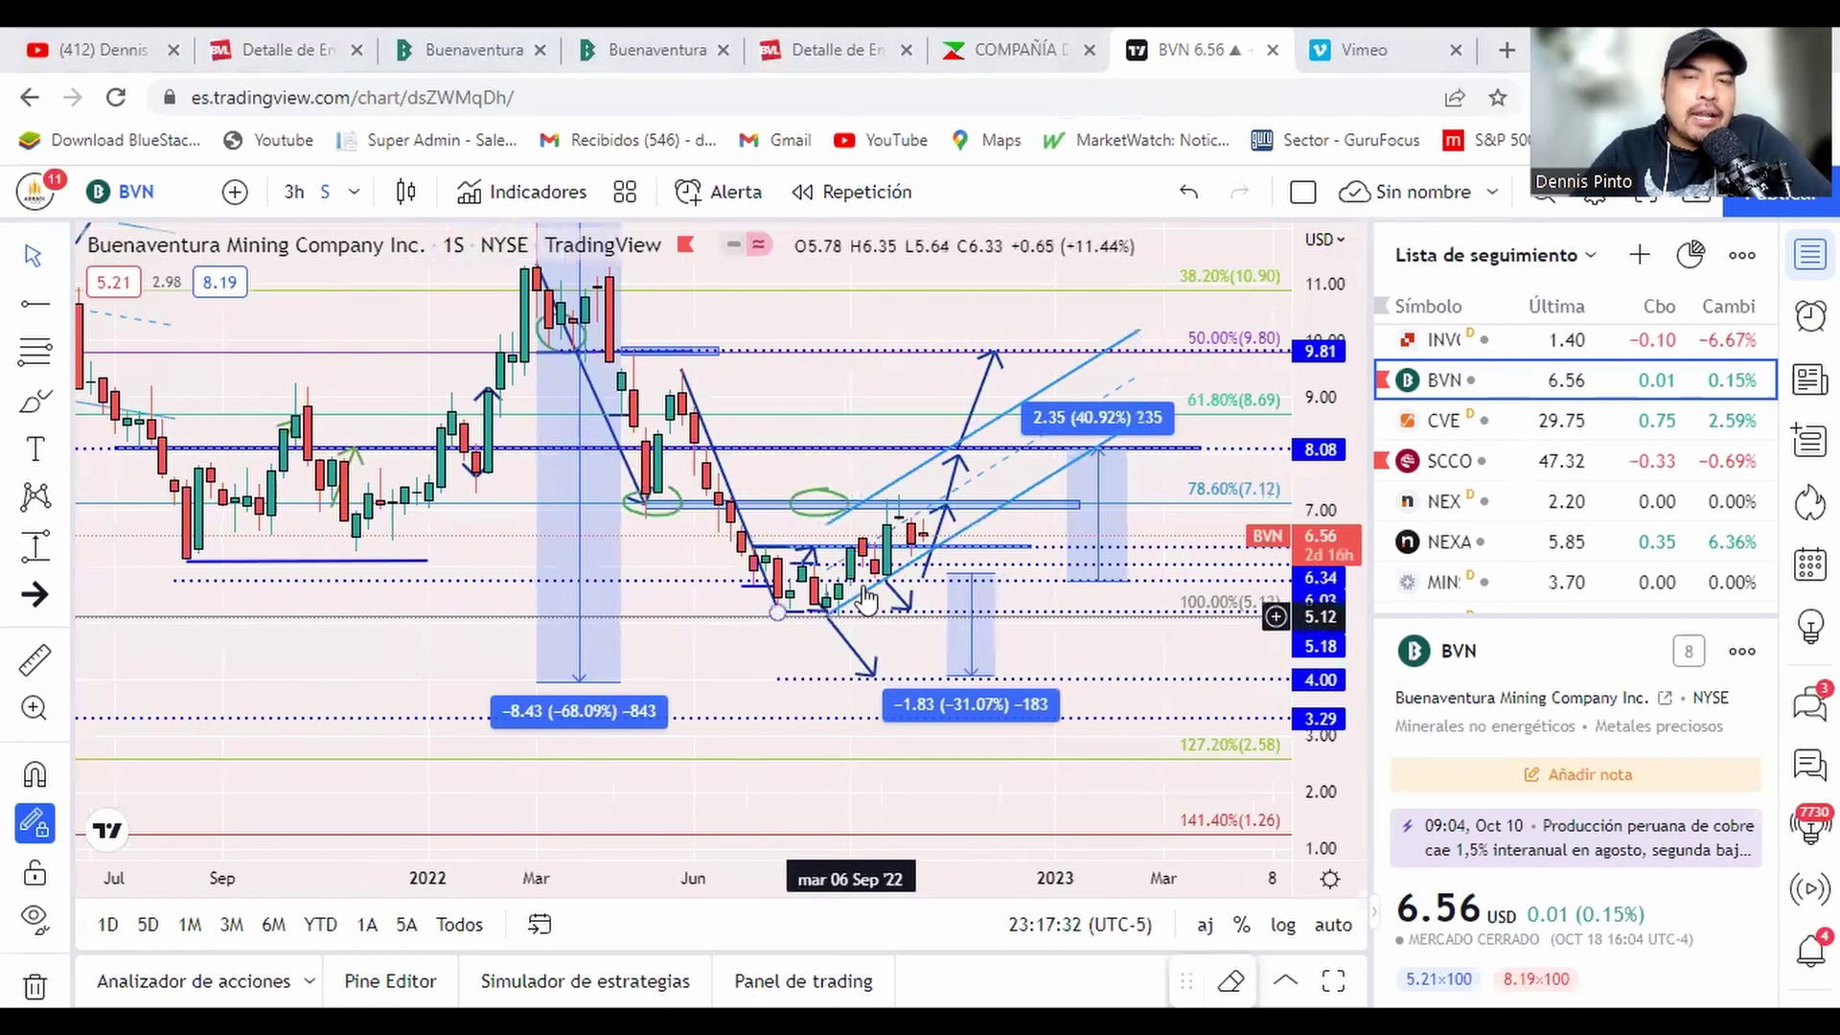
pyautogui.click(810, 572)
pyautogui.scroll(2, 738, 556)
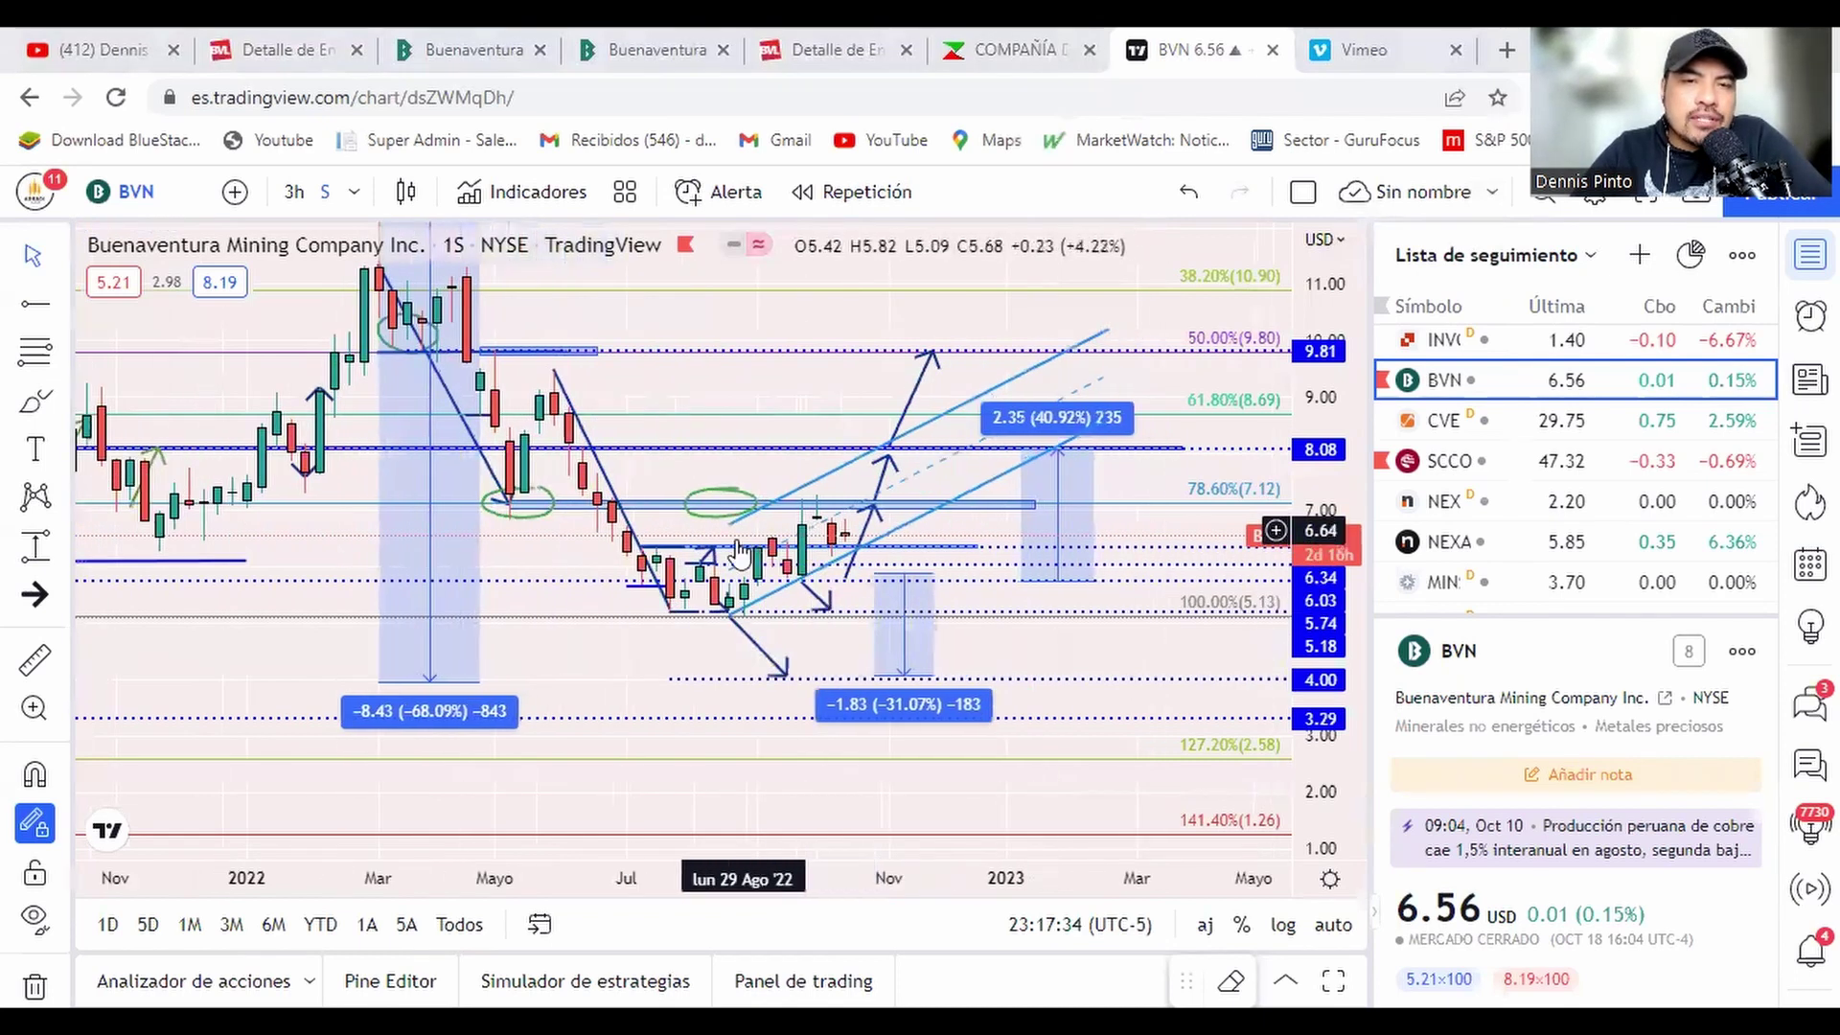
pyautogui.click(707, 616)
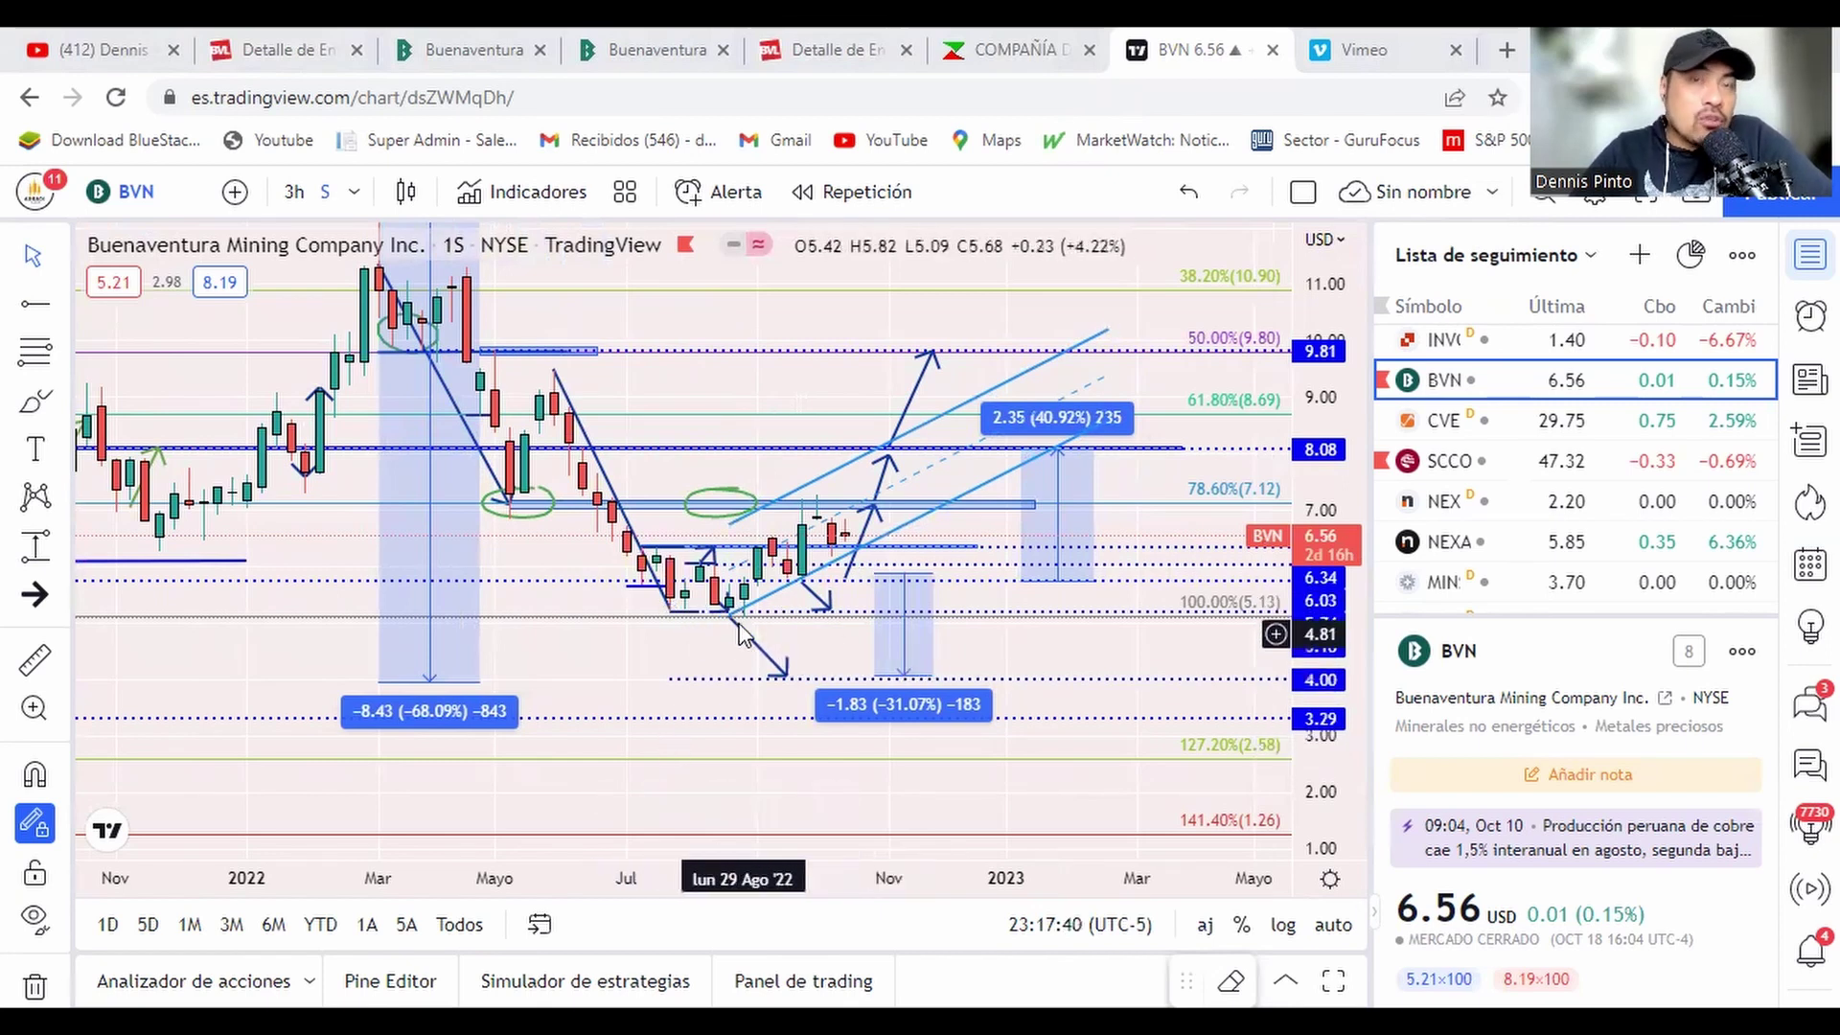
pyautogui.hscroll(-3, 778, 652)
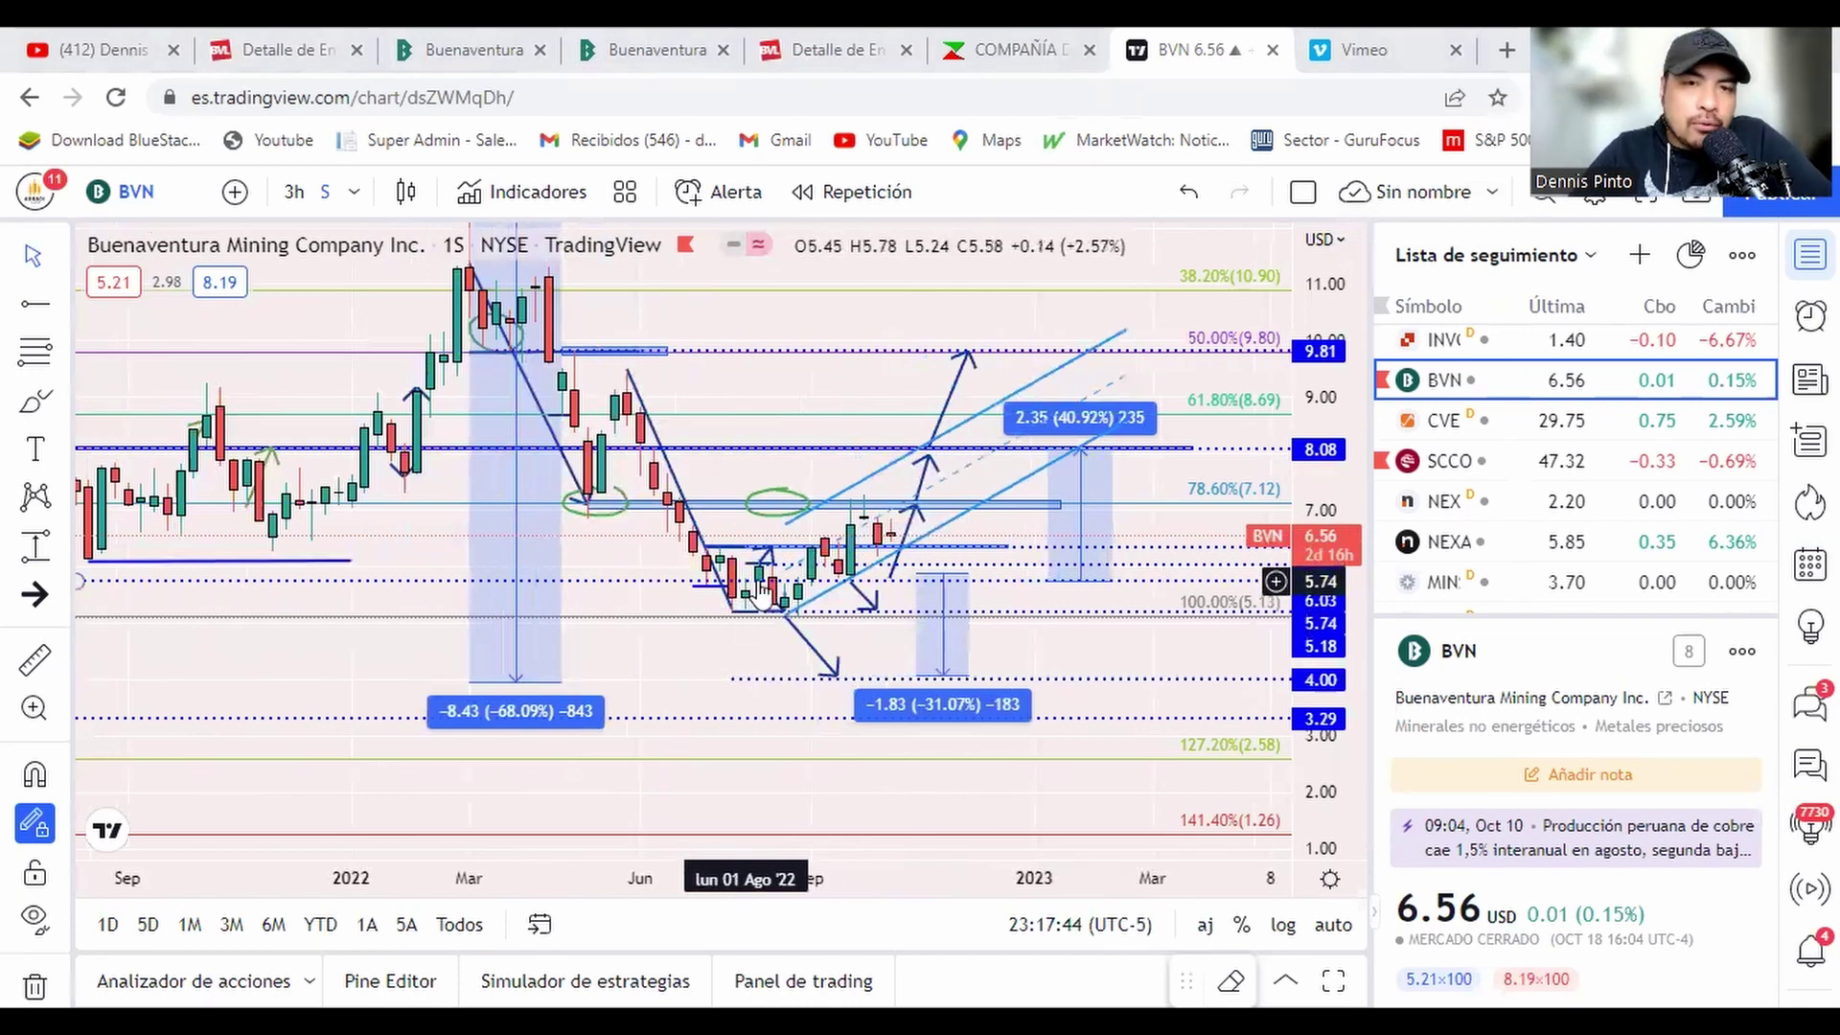
pyautogui.scroll(-2, 776, 604)
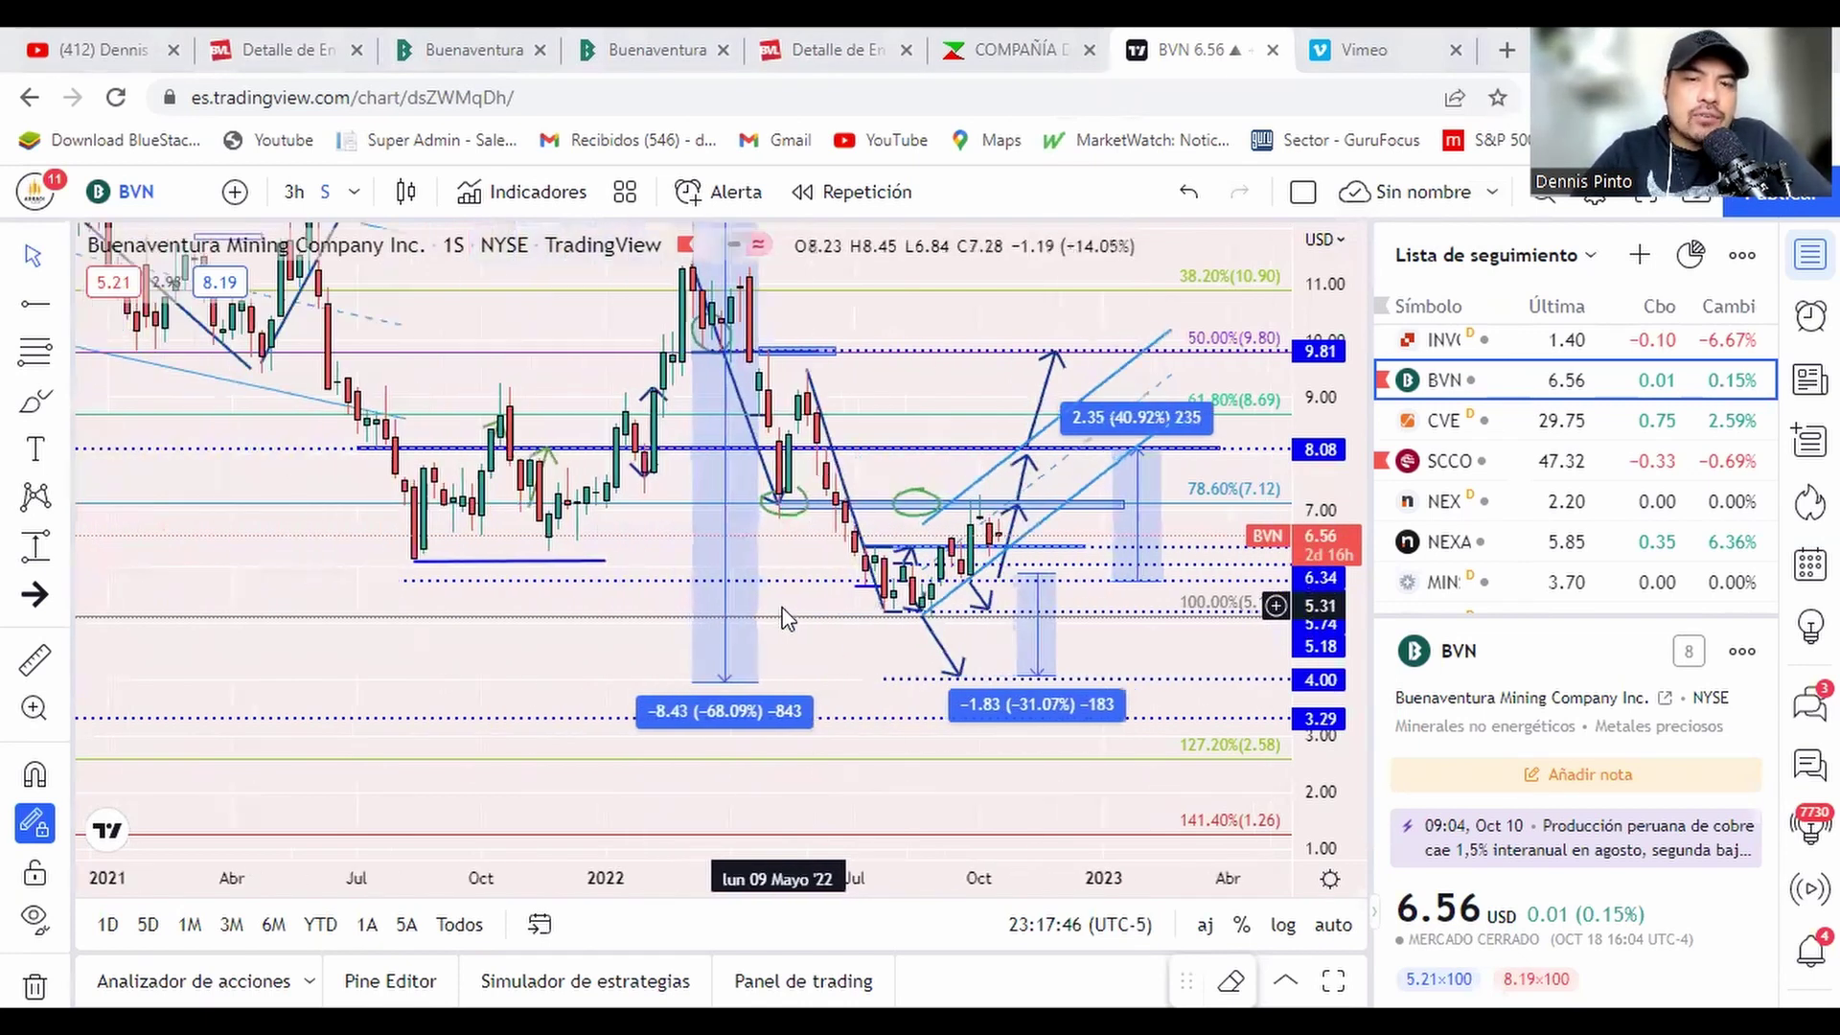
pyautogui.scroll(-2, 900, 623)
pyautogui.scroll(2, 925, 518)
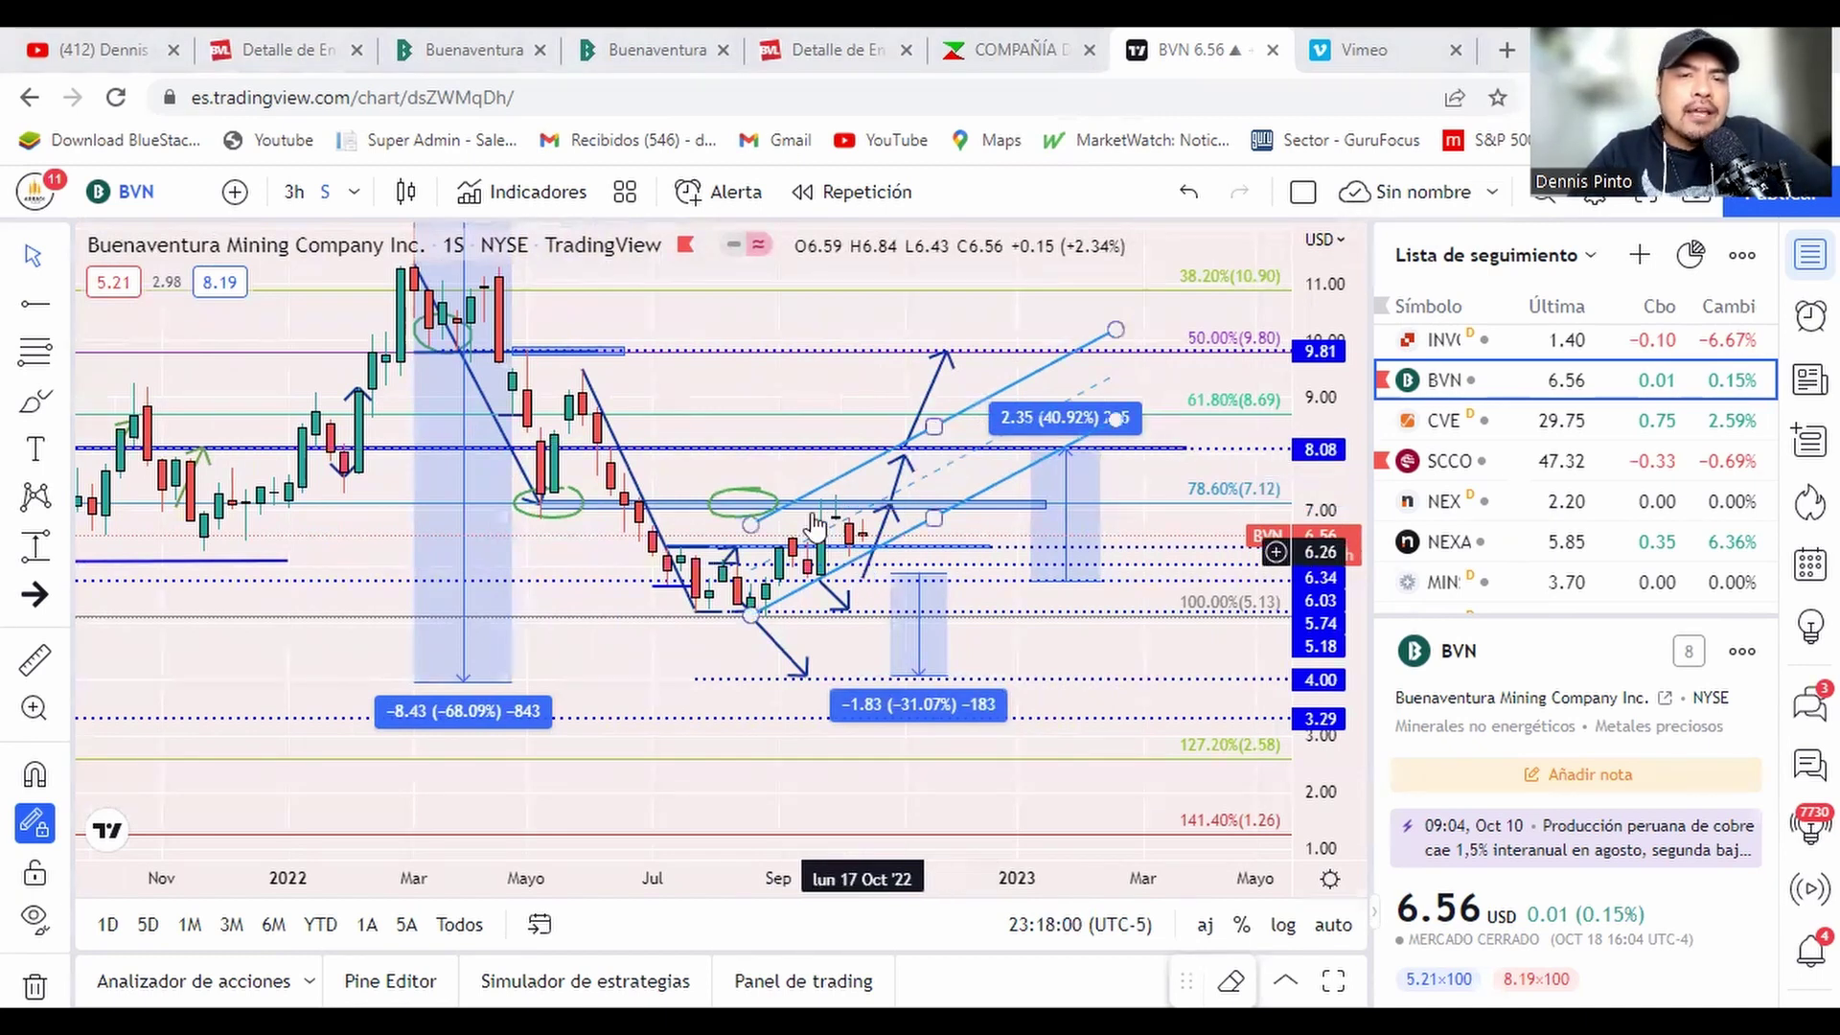
# - Examine the rising channel on the BVN chart, the projected upside arrows and the downside scenario toward the 4.00 level
pyautogui.scroll(-1, 852, 564)
pyautogui.scroll(1, 877, 537)
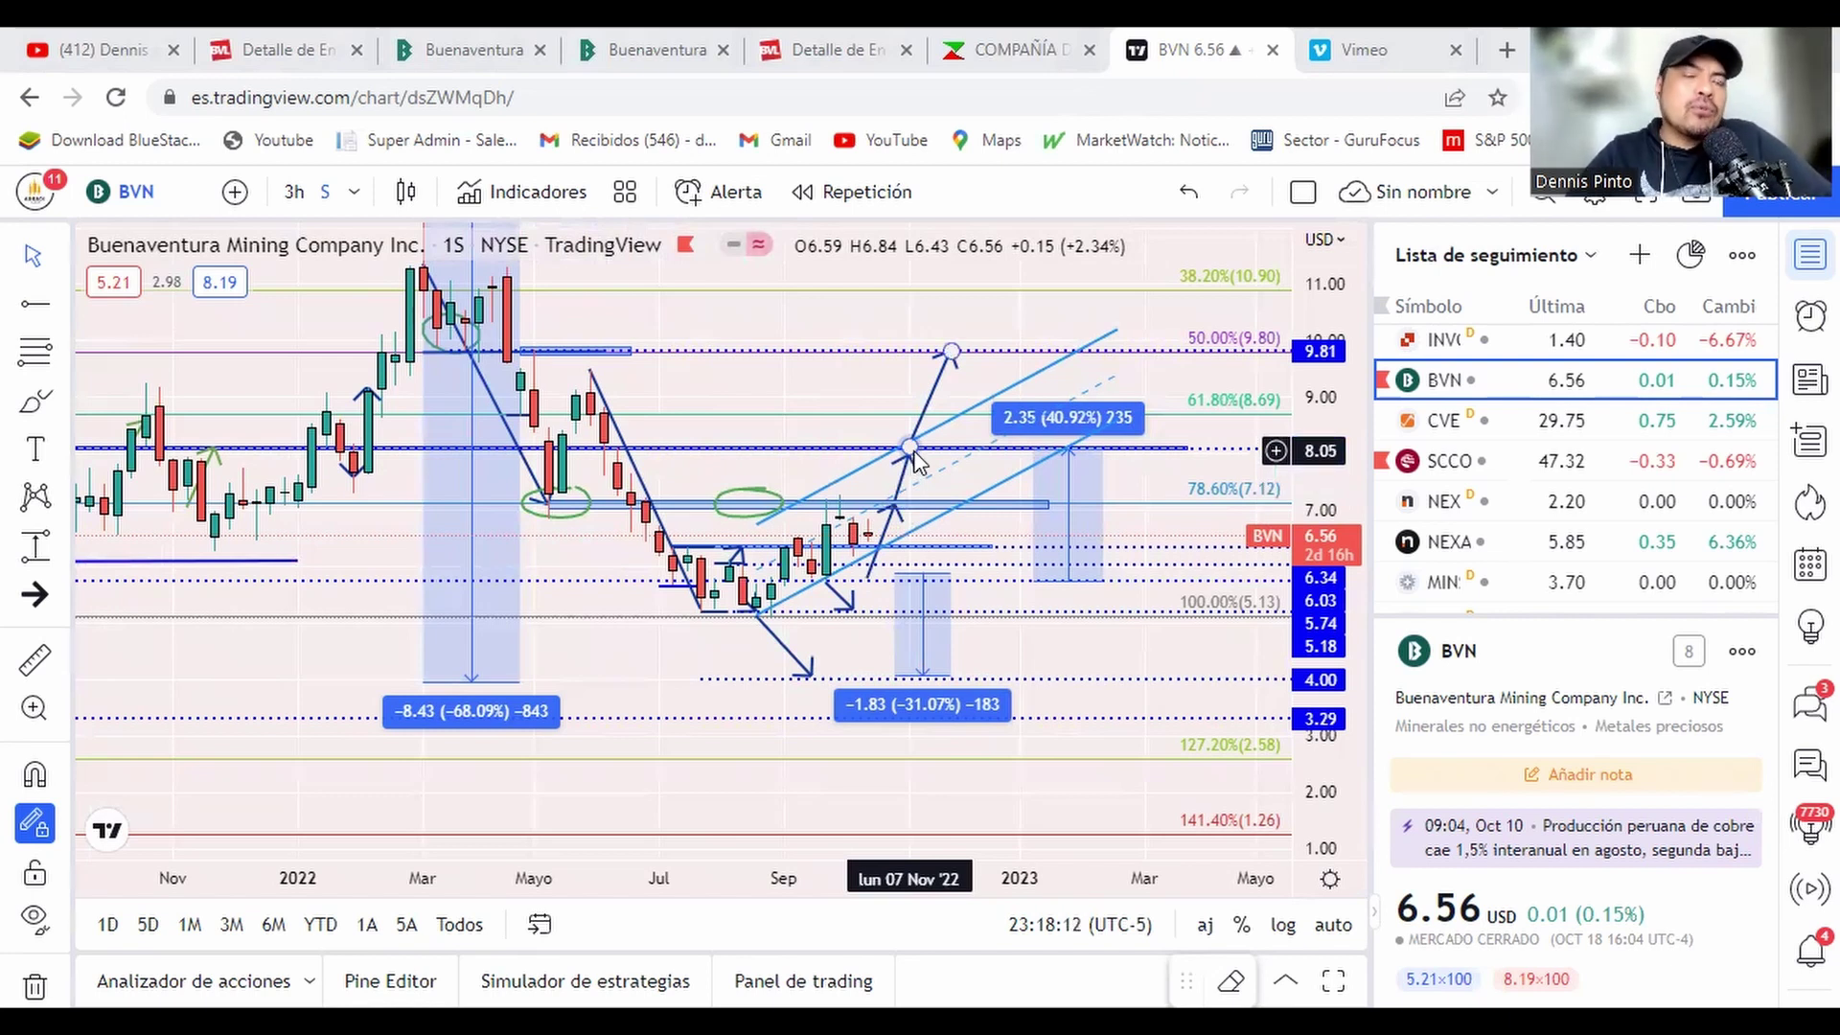
pyautogui.scroll(1, 915, 463)
pyautogui.scroll(1, 853, 498)
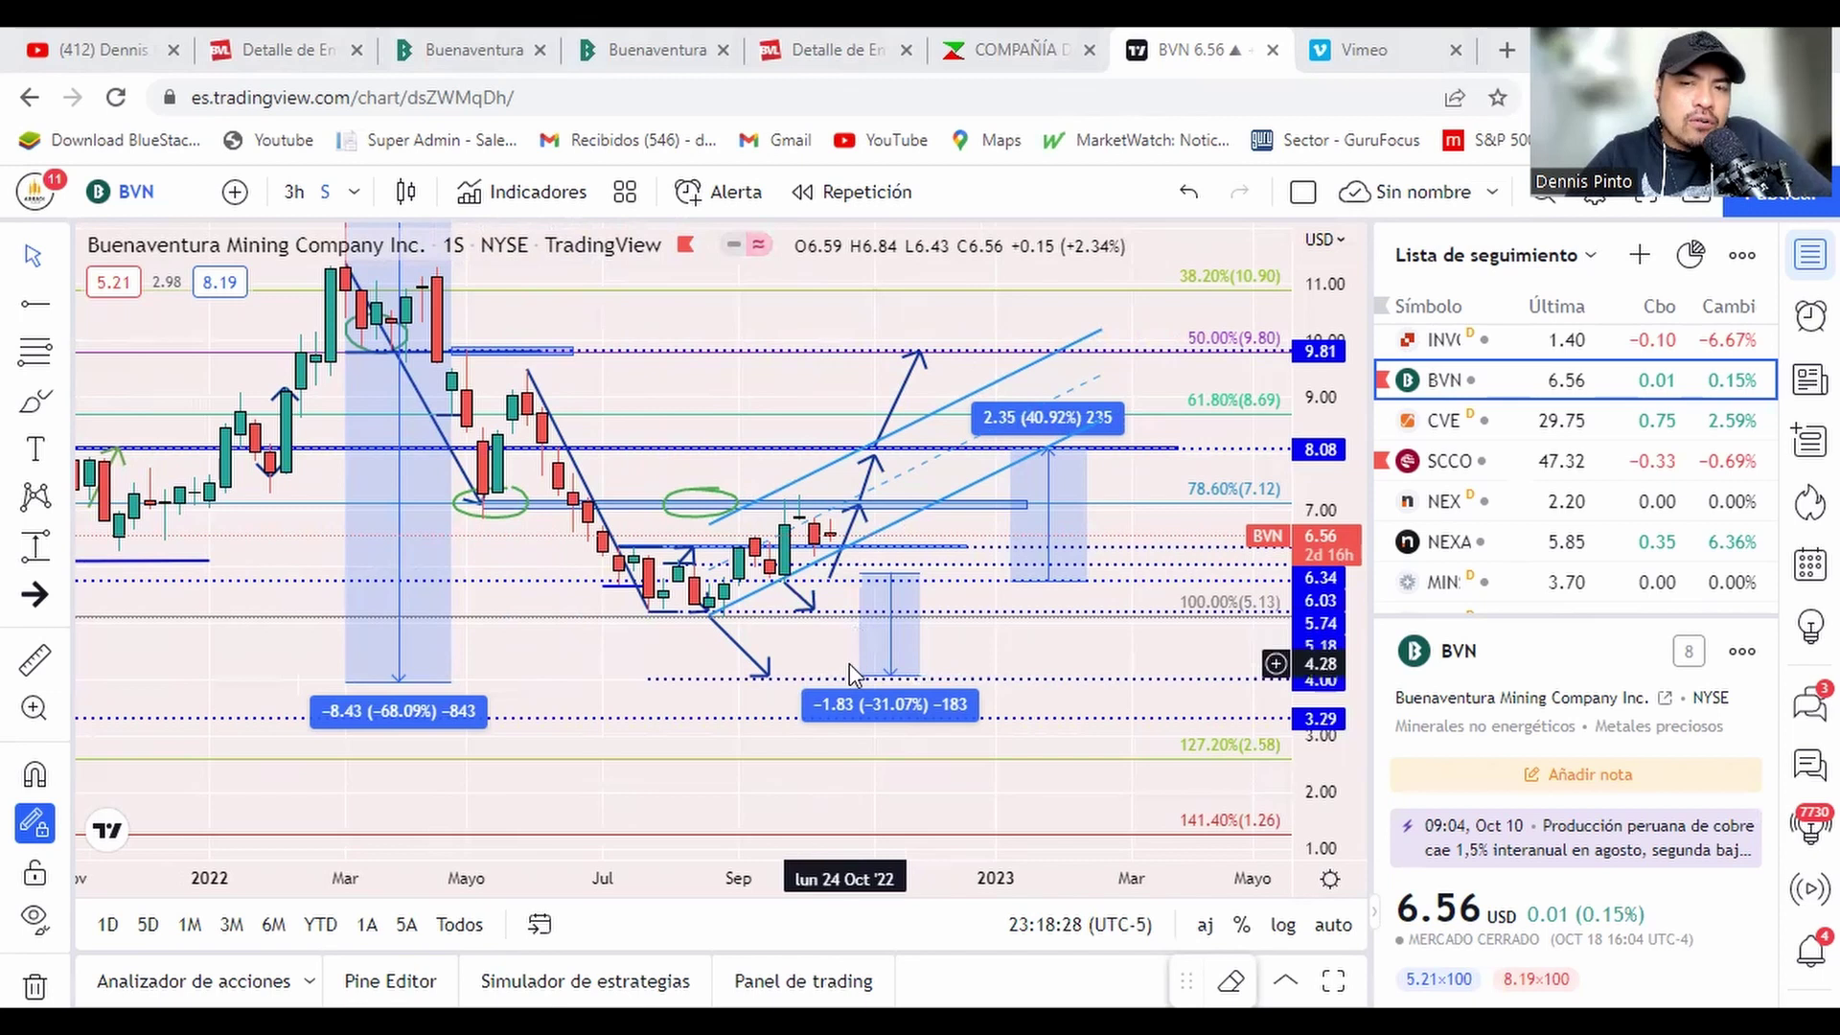
pyautogui.scroll(-1, 863, 637)
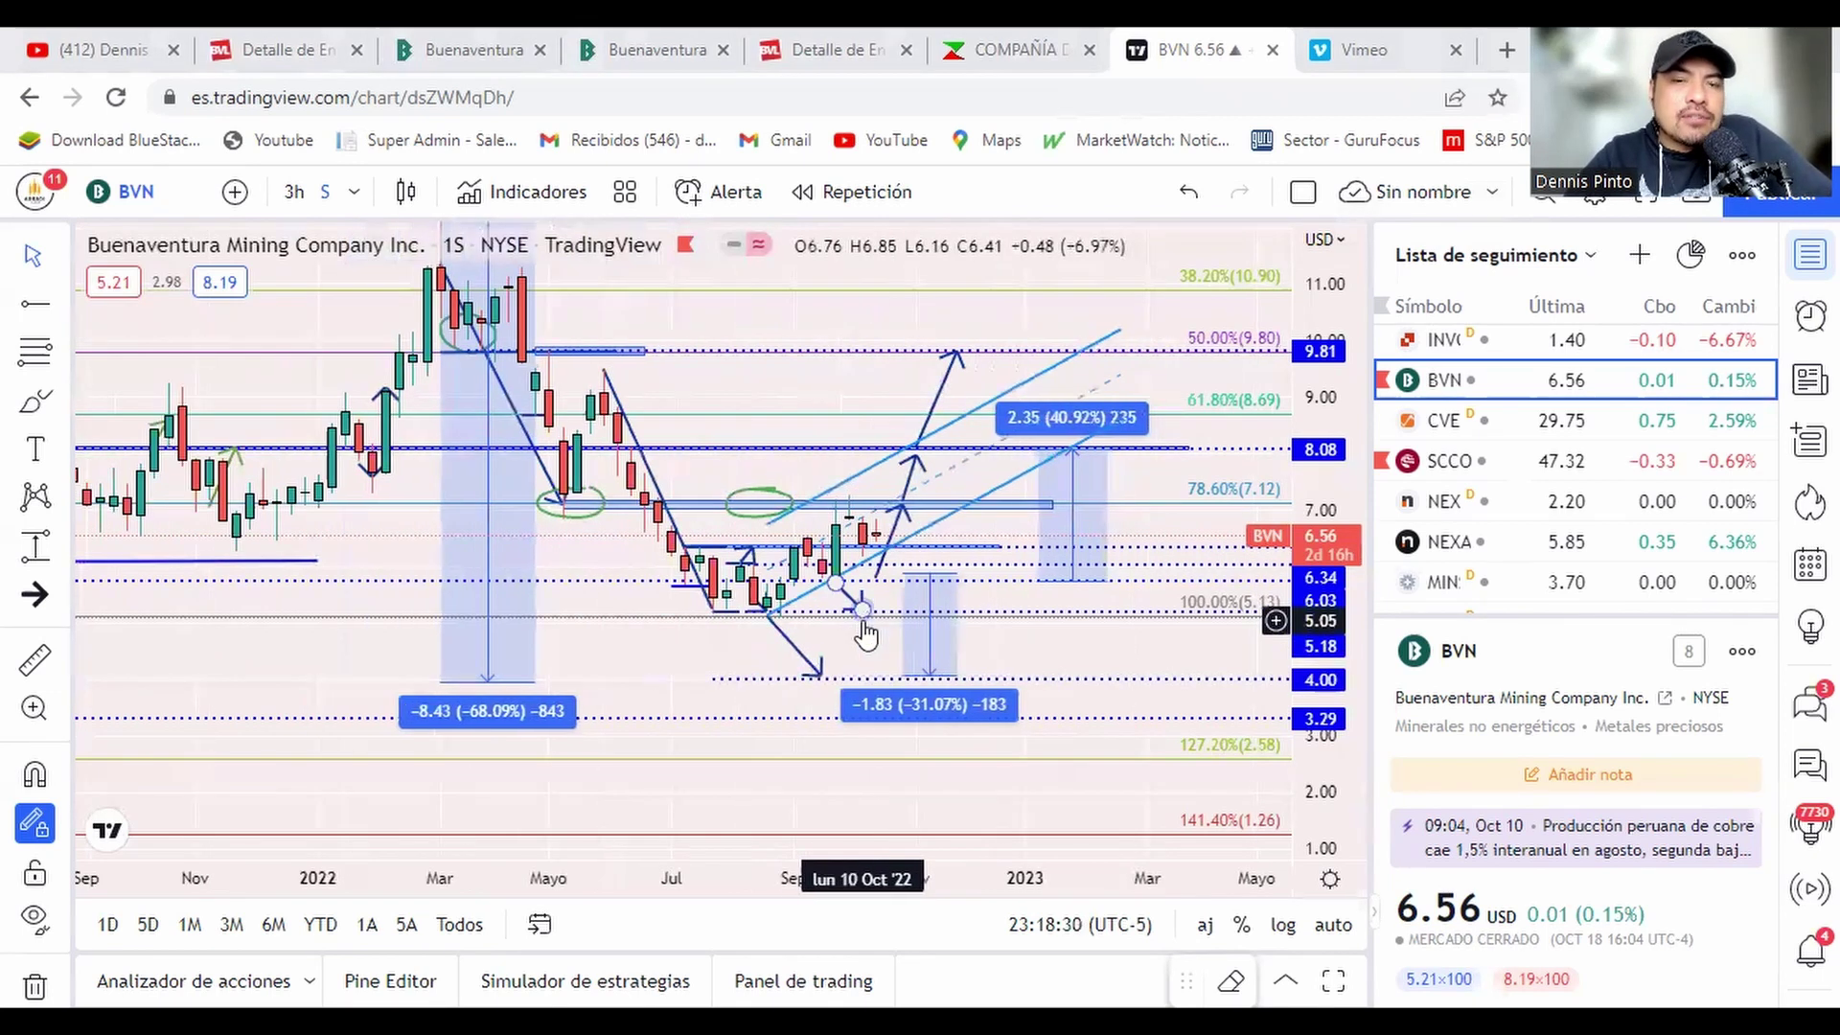
pyautogui.scroll(-1, 757, 575)
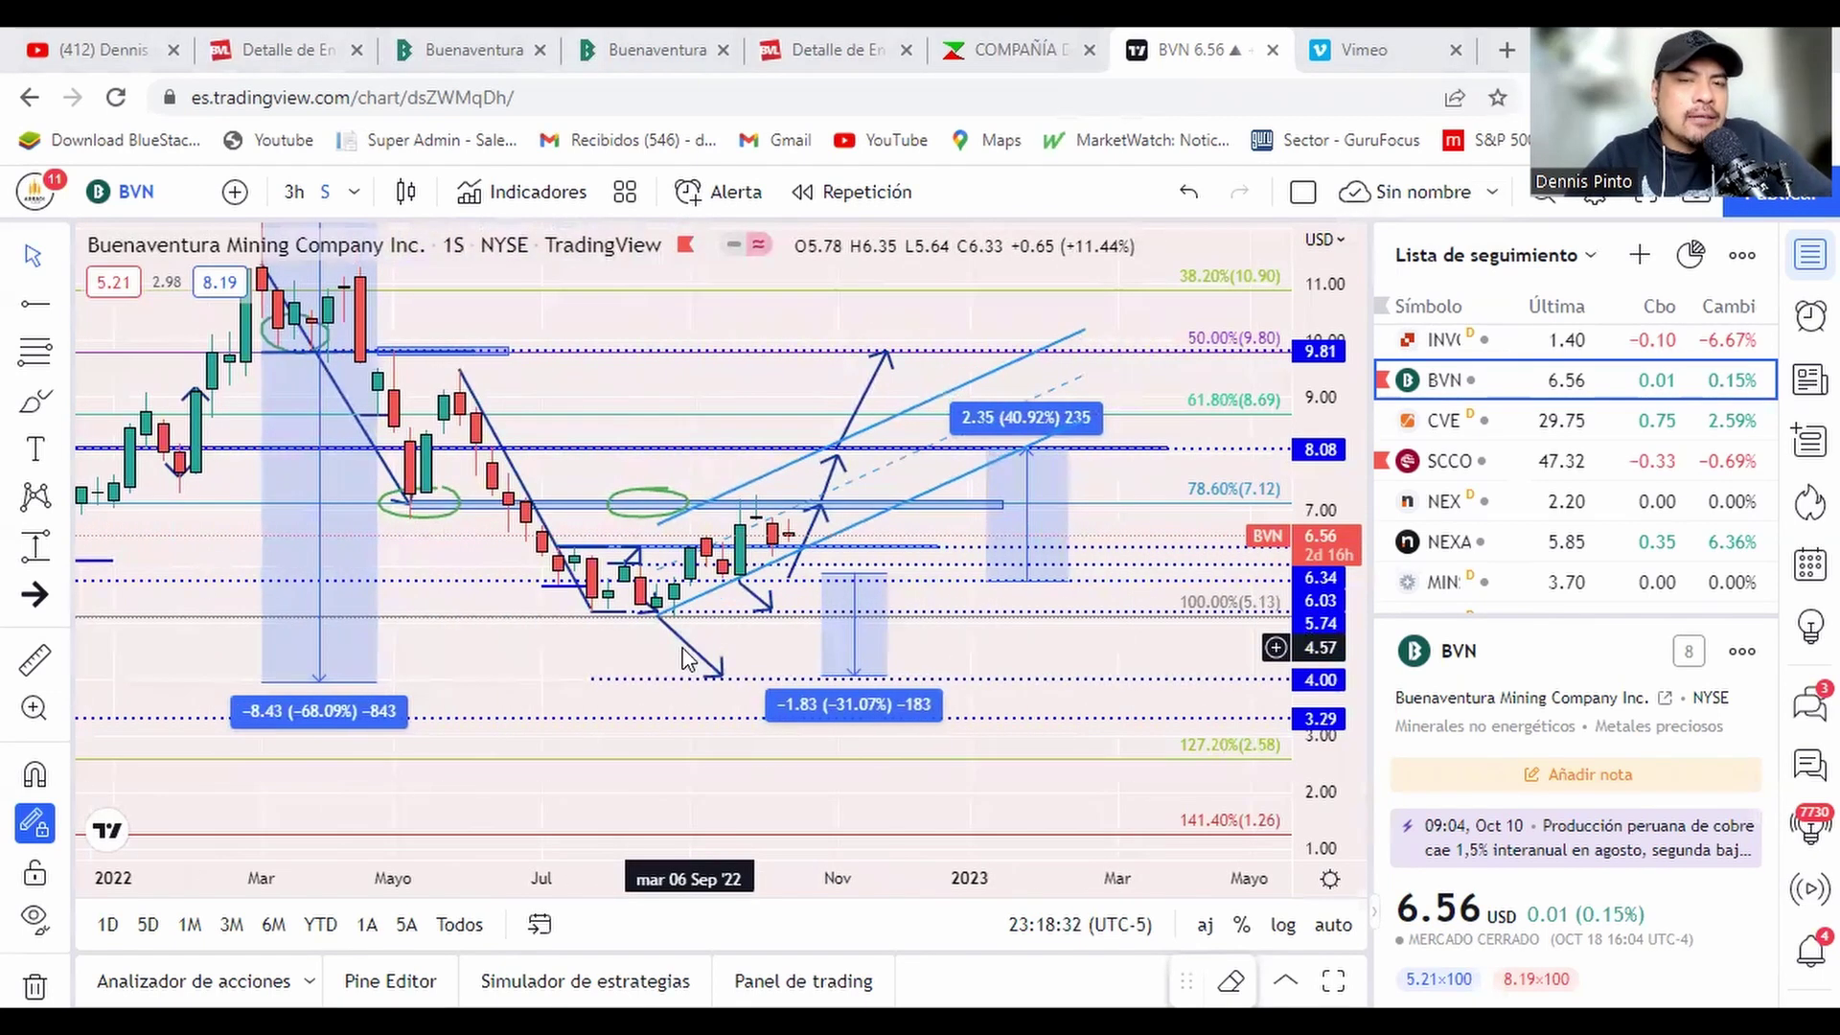
pyautogui.scroll(1, 843, 541)
pyautogui.scroll(1, 862, 489)
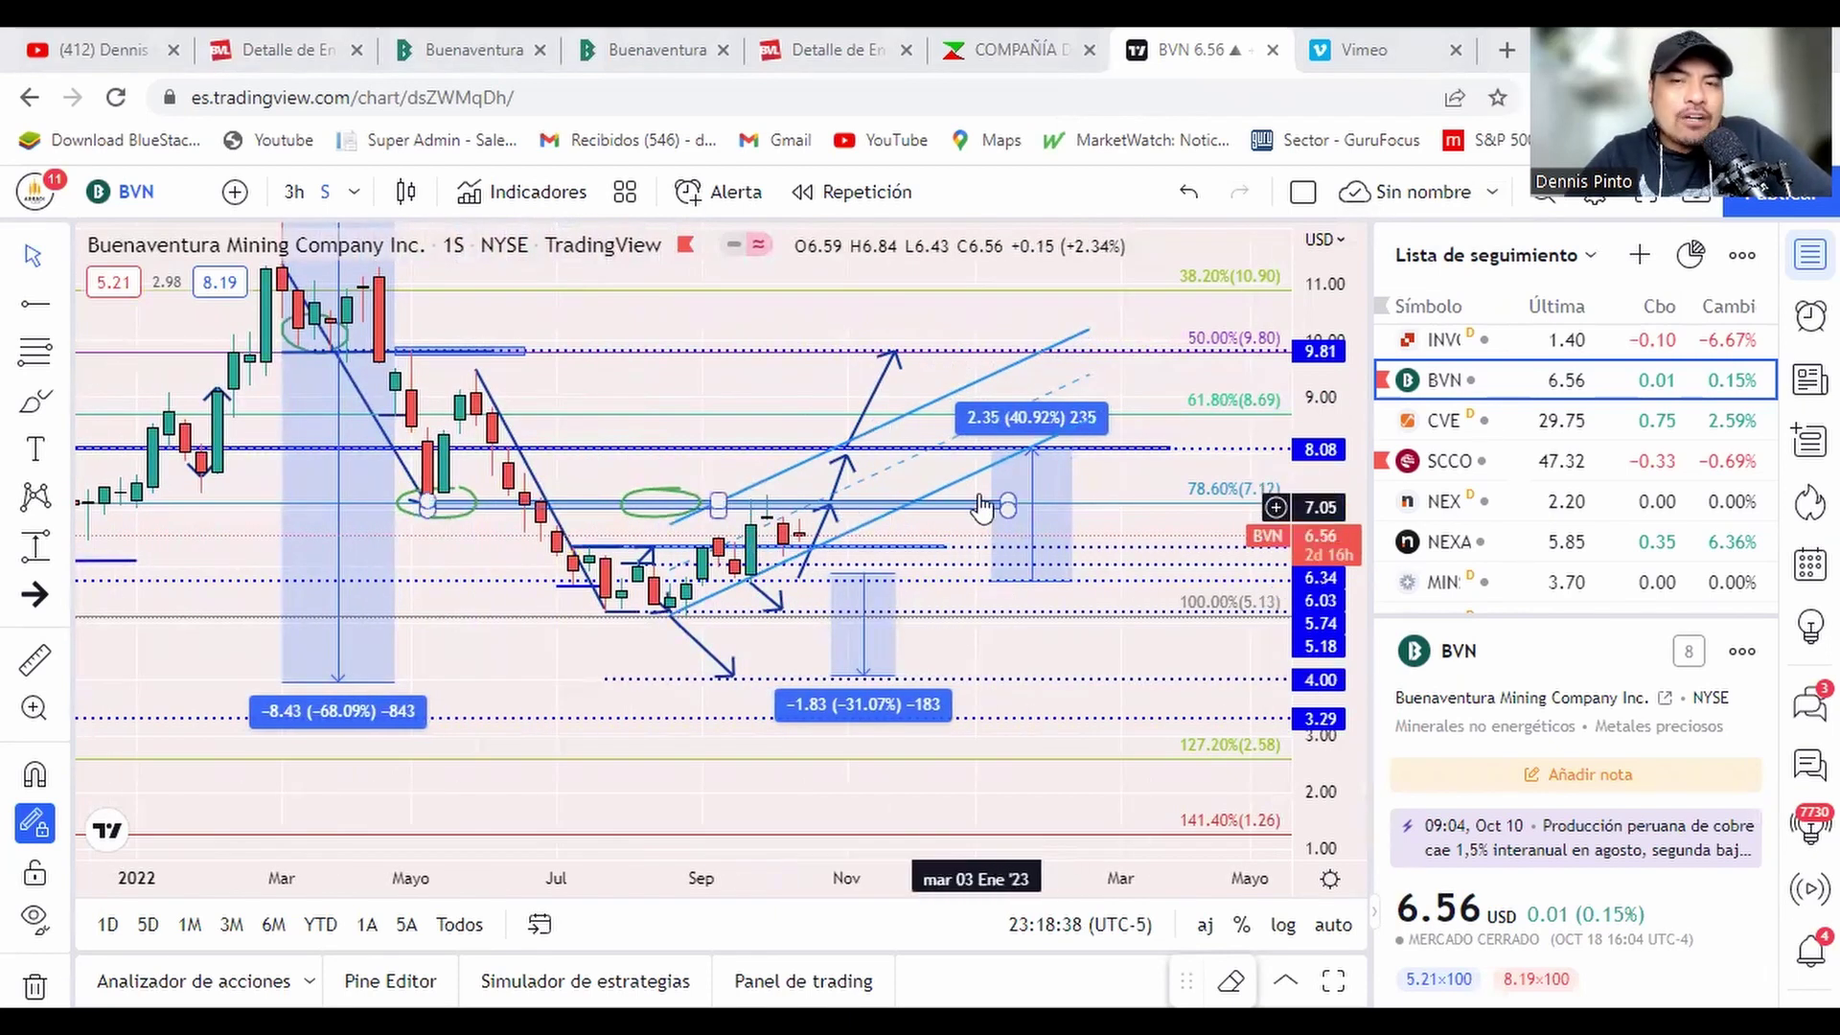
pyautogui.scroll(-1, 889, 506)
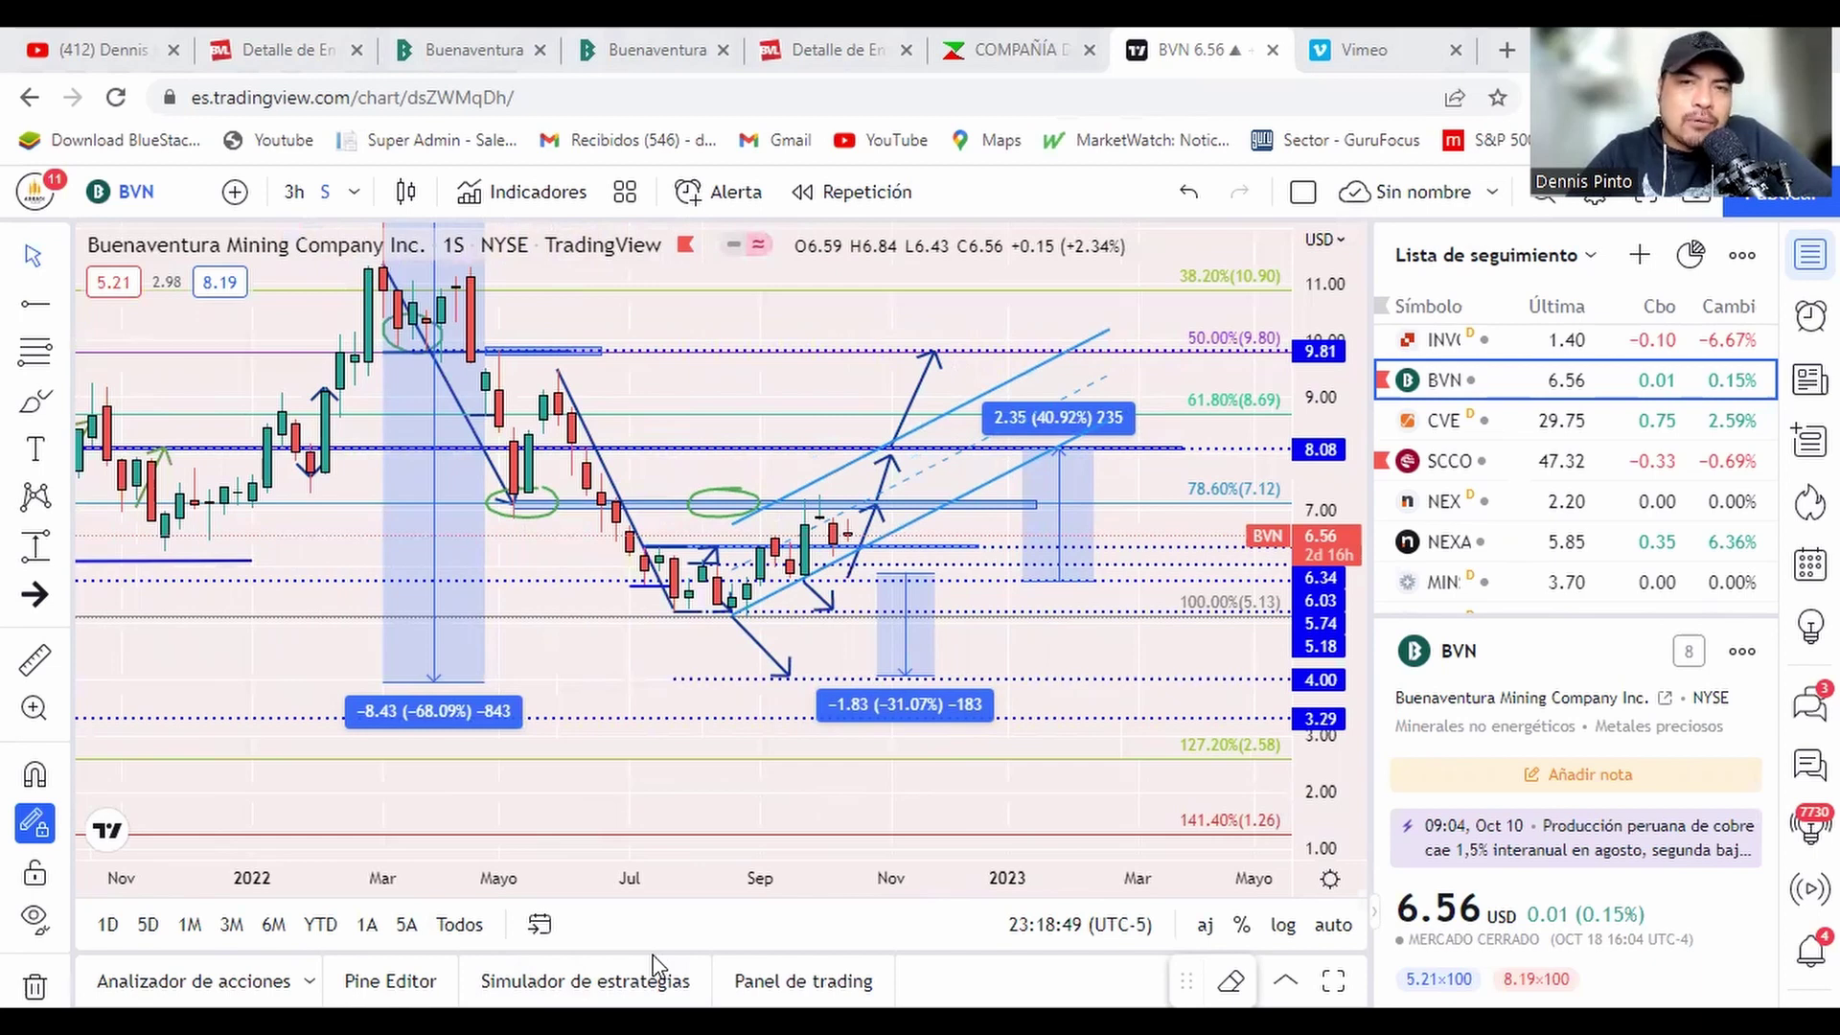
# - Switch to the Excel commissions workbook and set the BVN sale price per share to 7.12
pyautogui.hotkey('alt', 'Tab')
pyautogui.write('7.12')
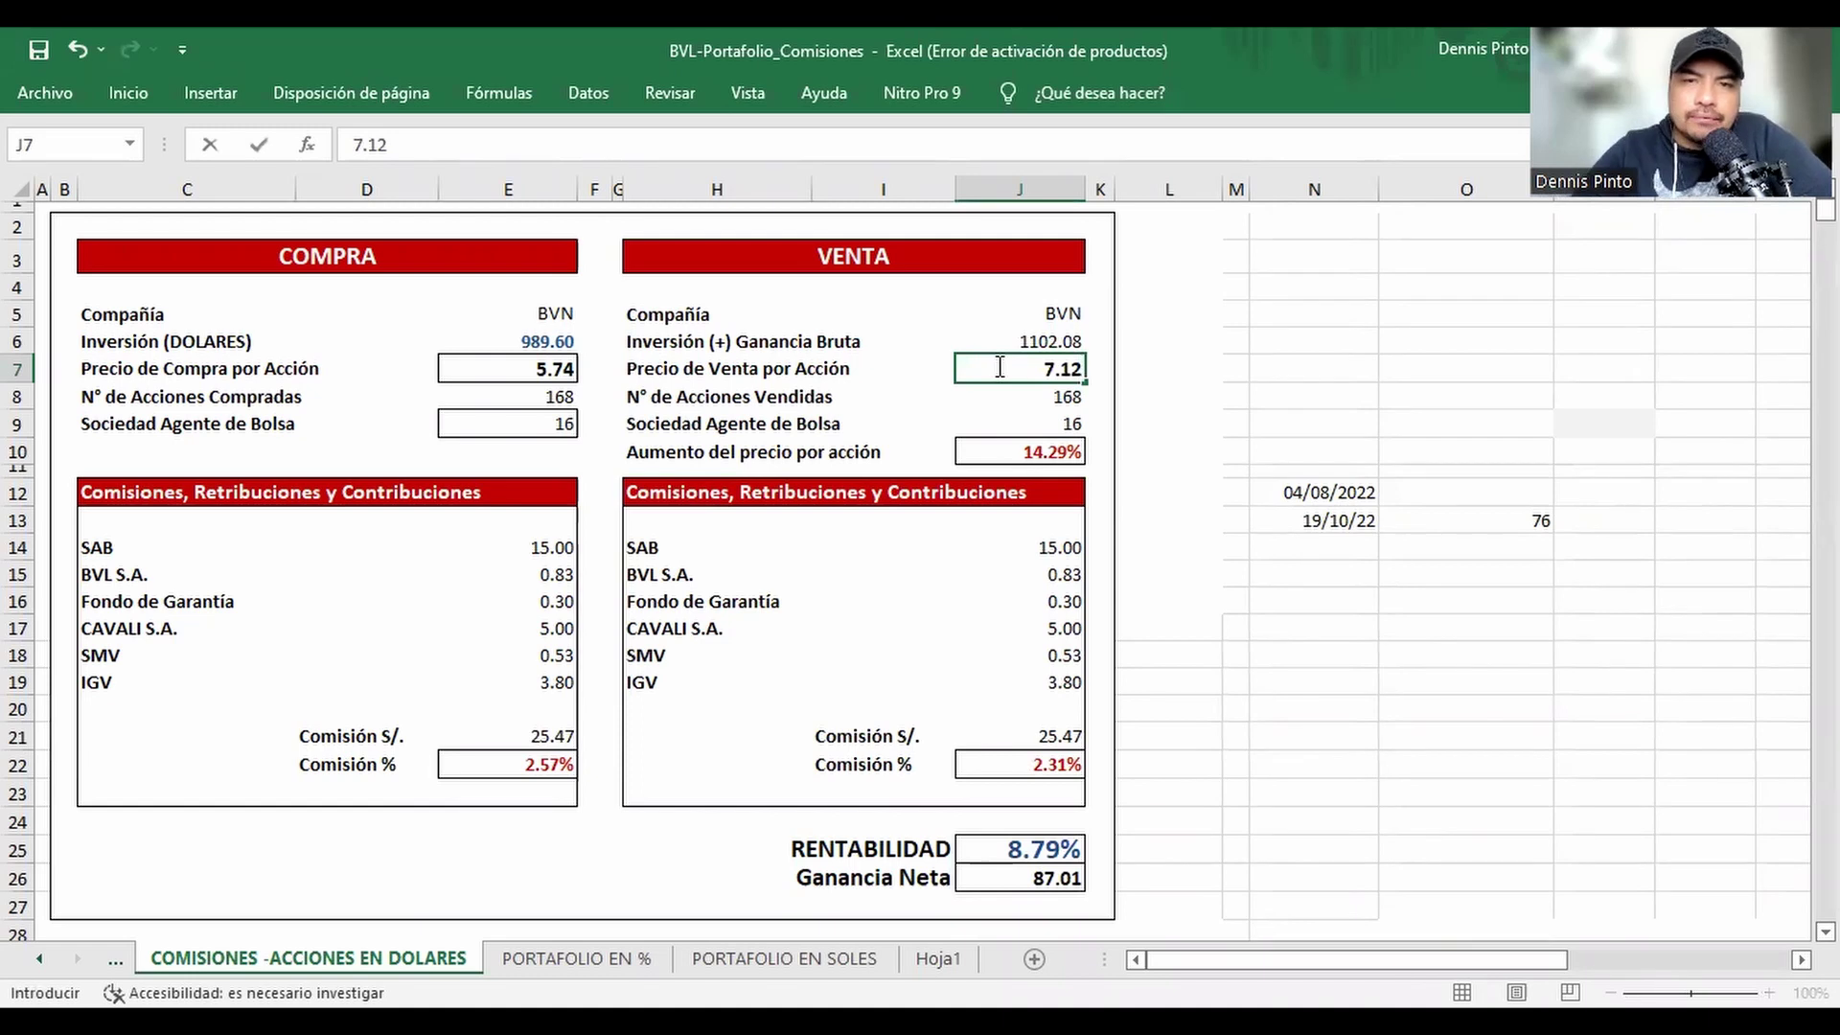
pyautogui.click(1315, 397)
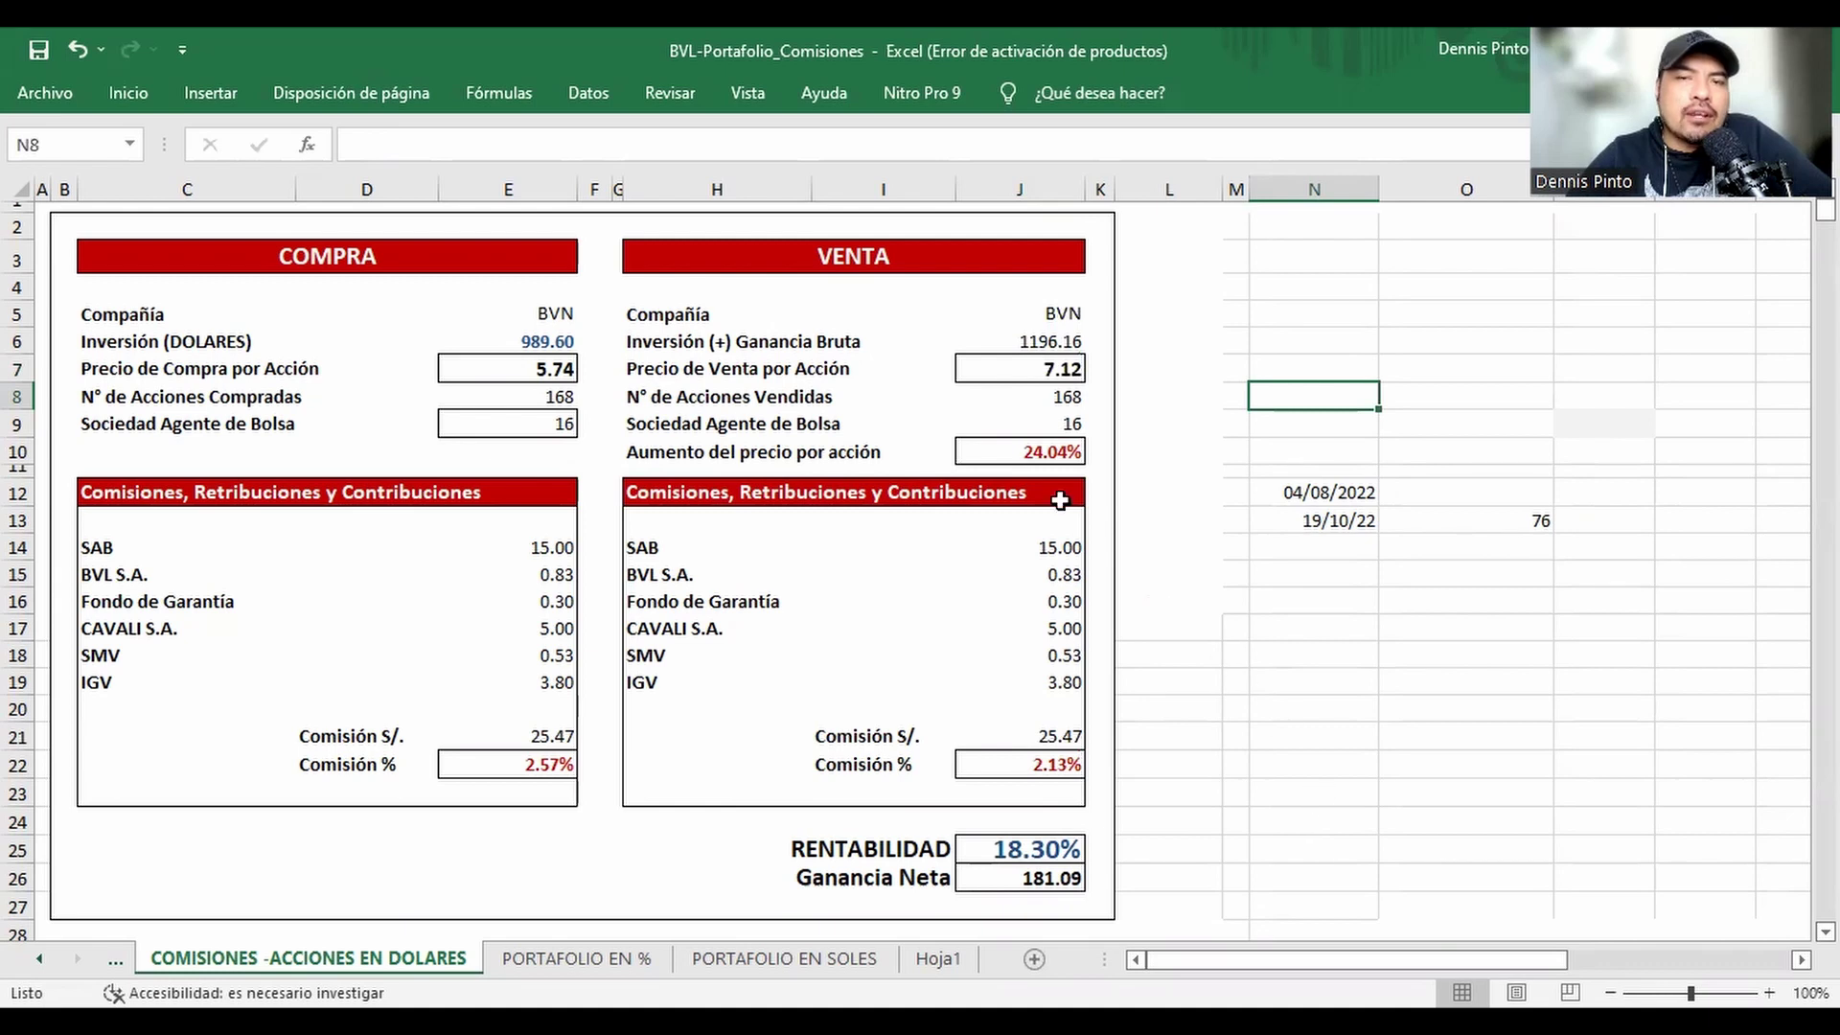
# - Try a BVN sale price per share of 8.08 in the VENTA section to recalculate the return
pyautogui.click(1006, 364)
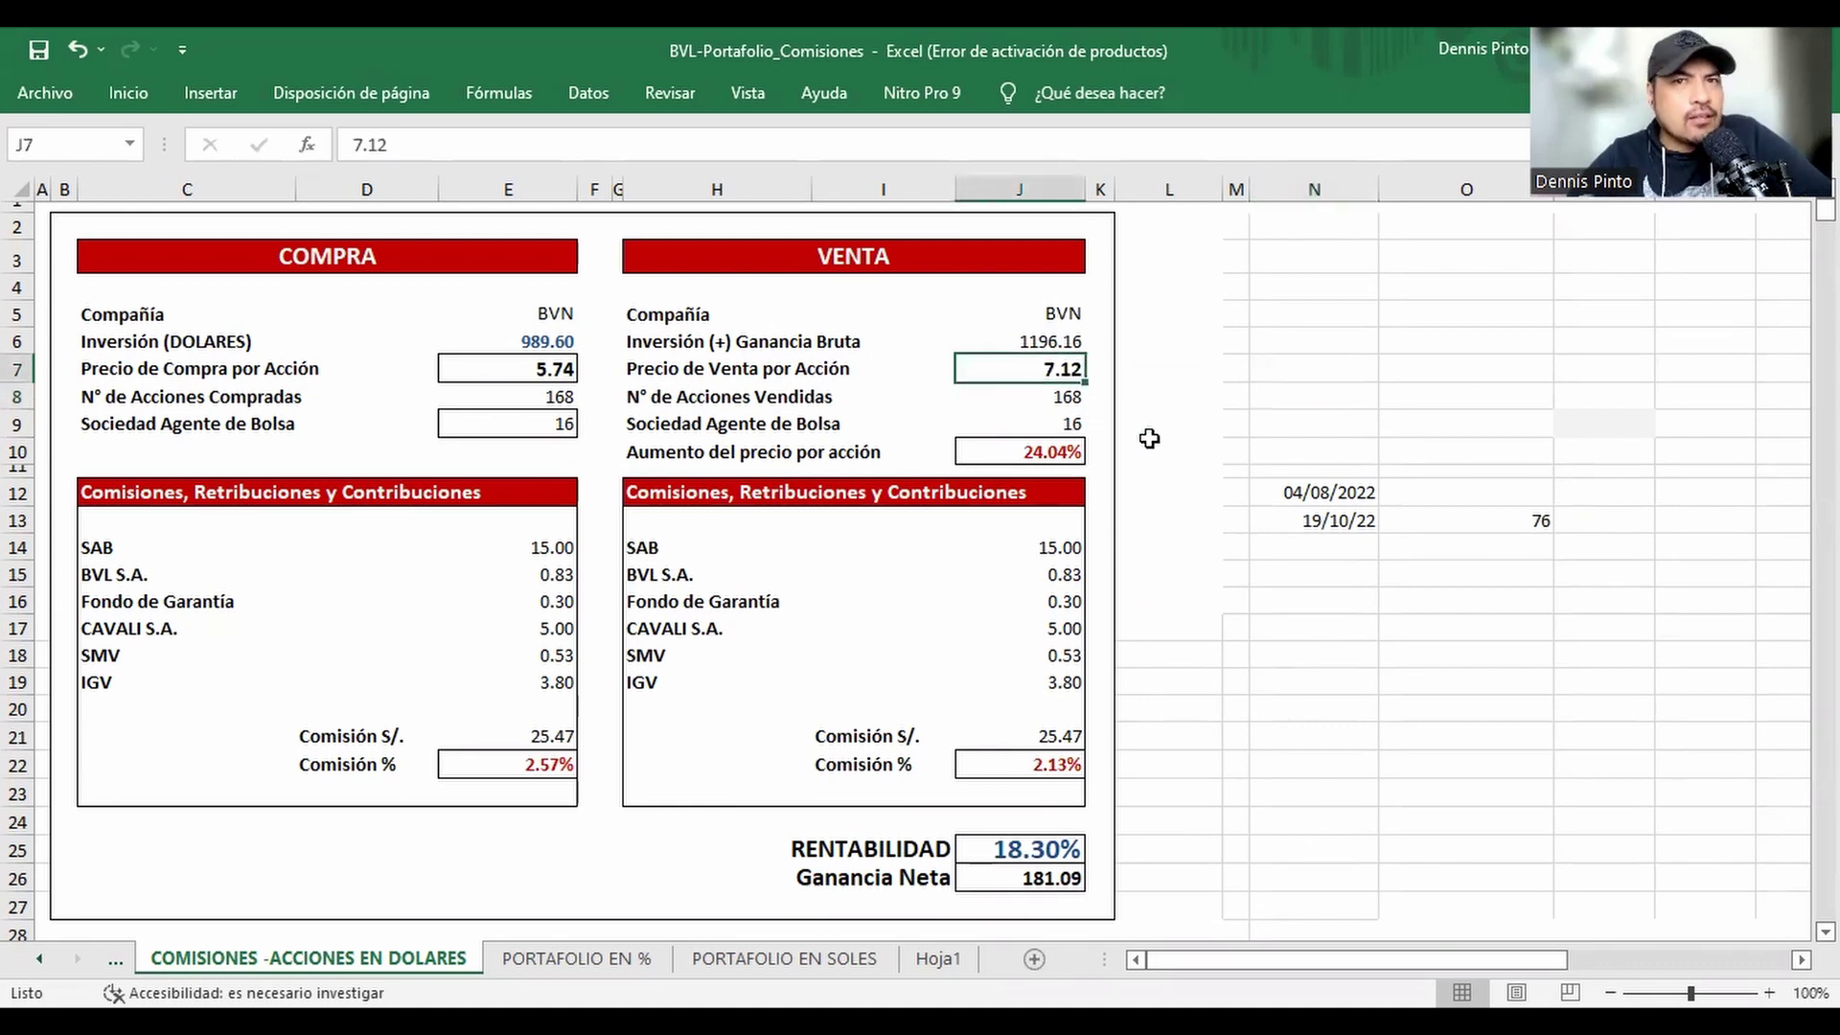
pyautogui.write('8')
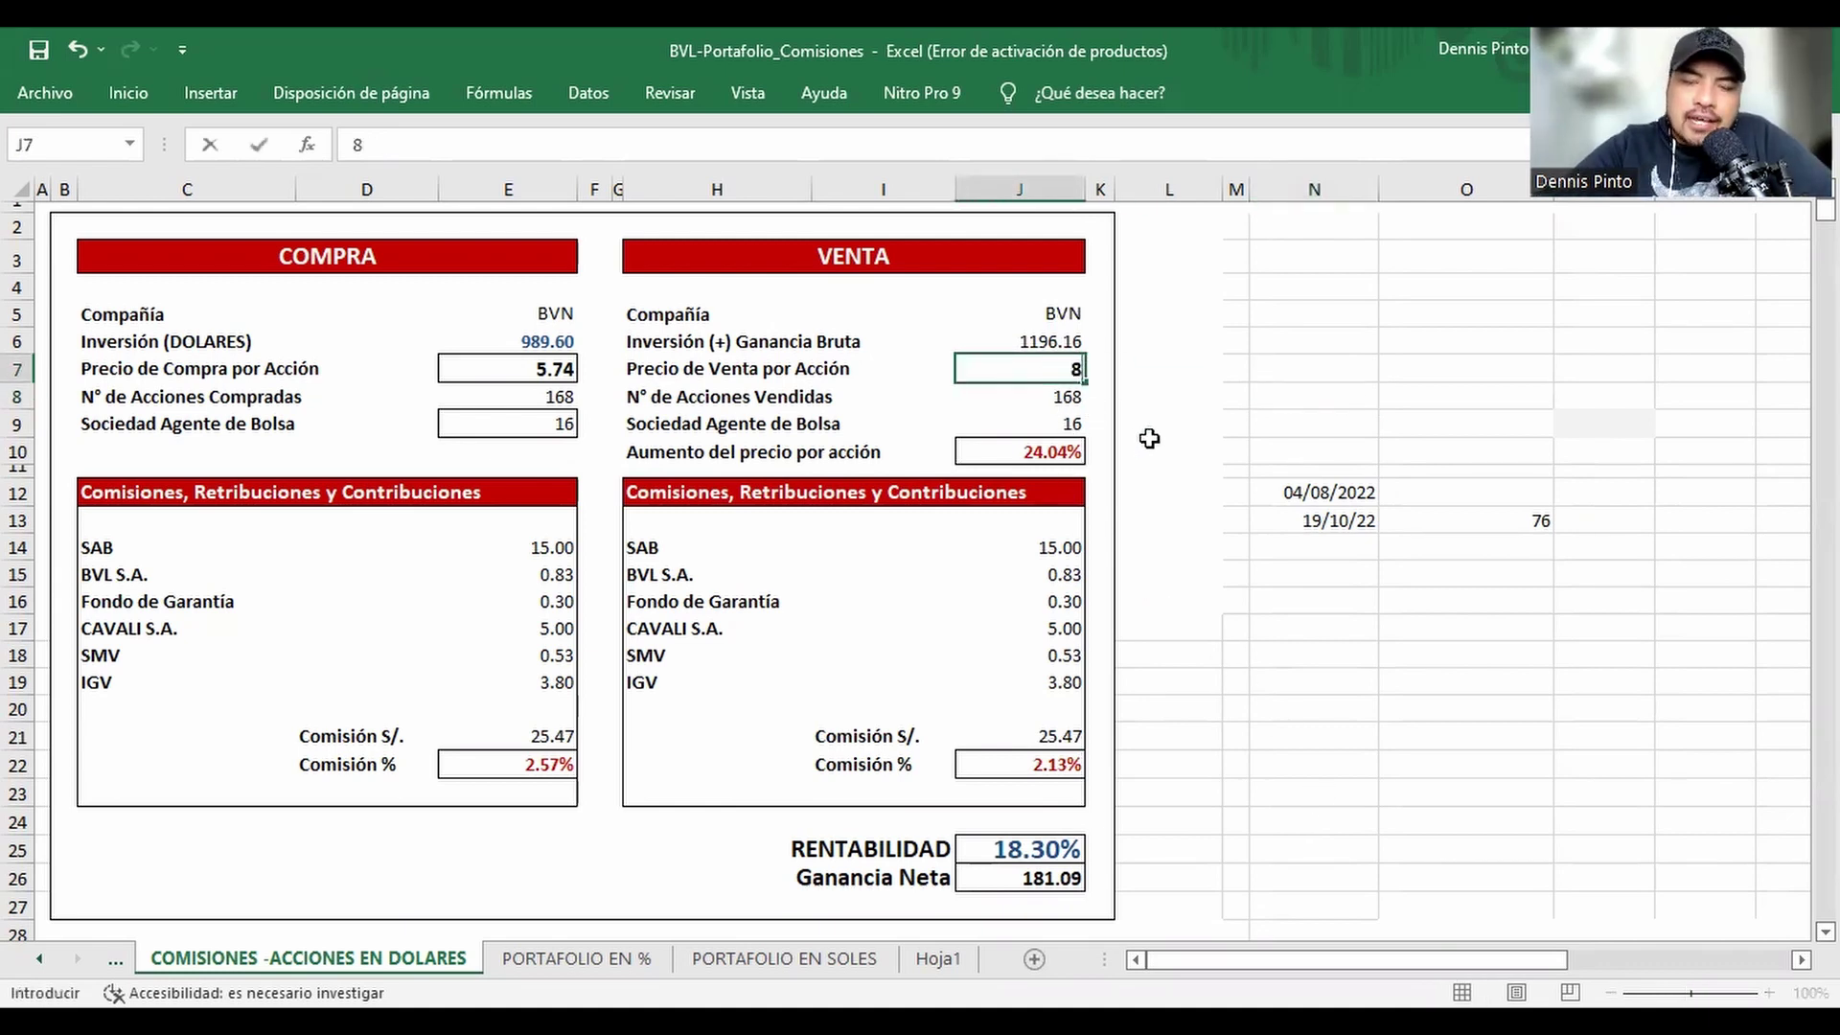
pyautogui.write('.08')
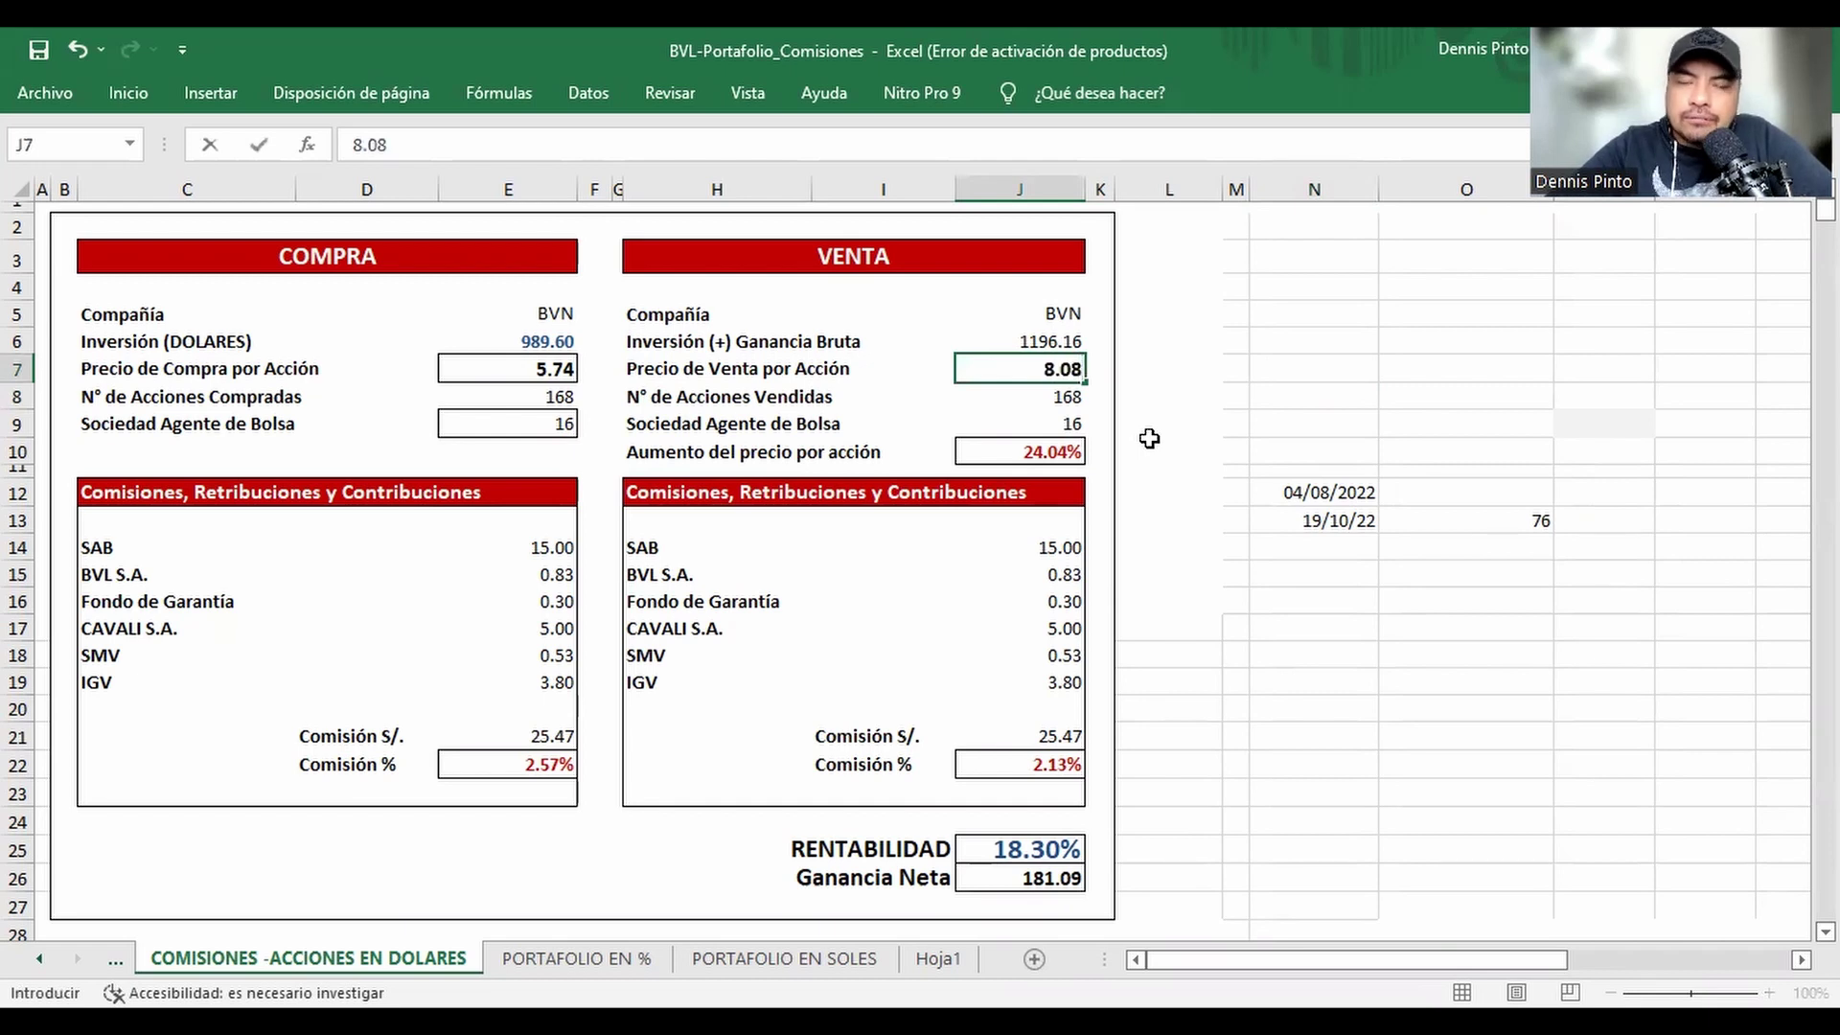
pyautogui.click(1274, 397)
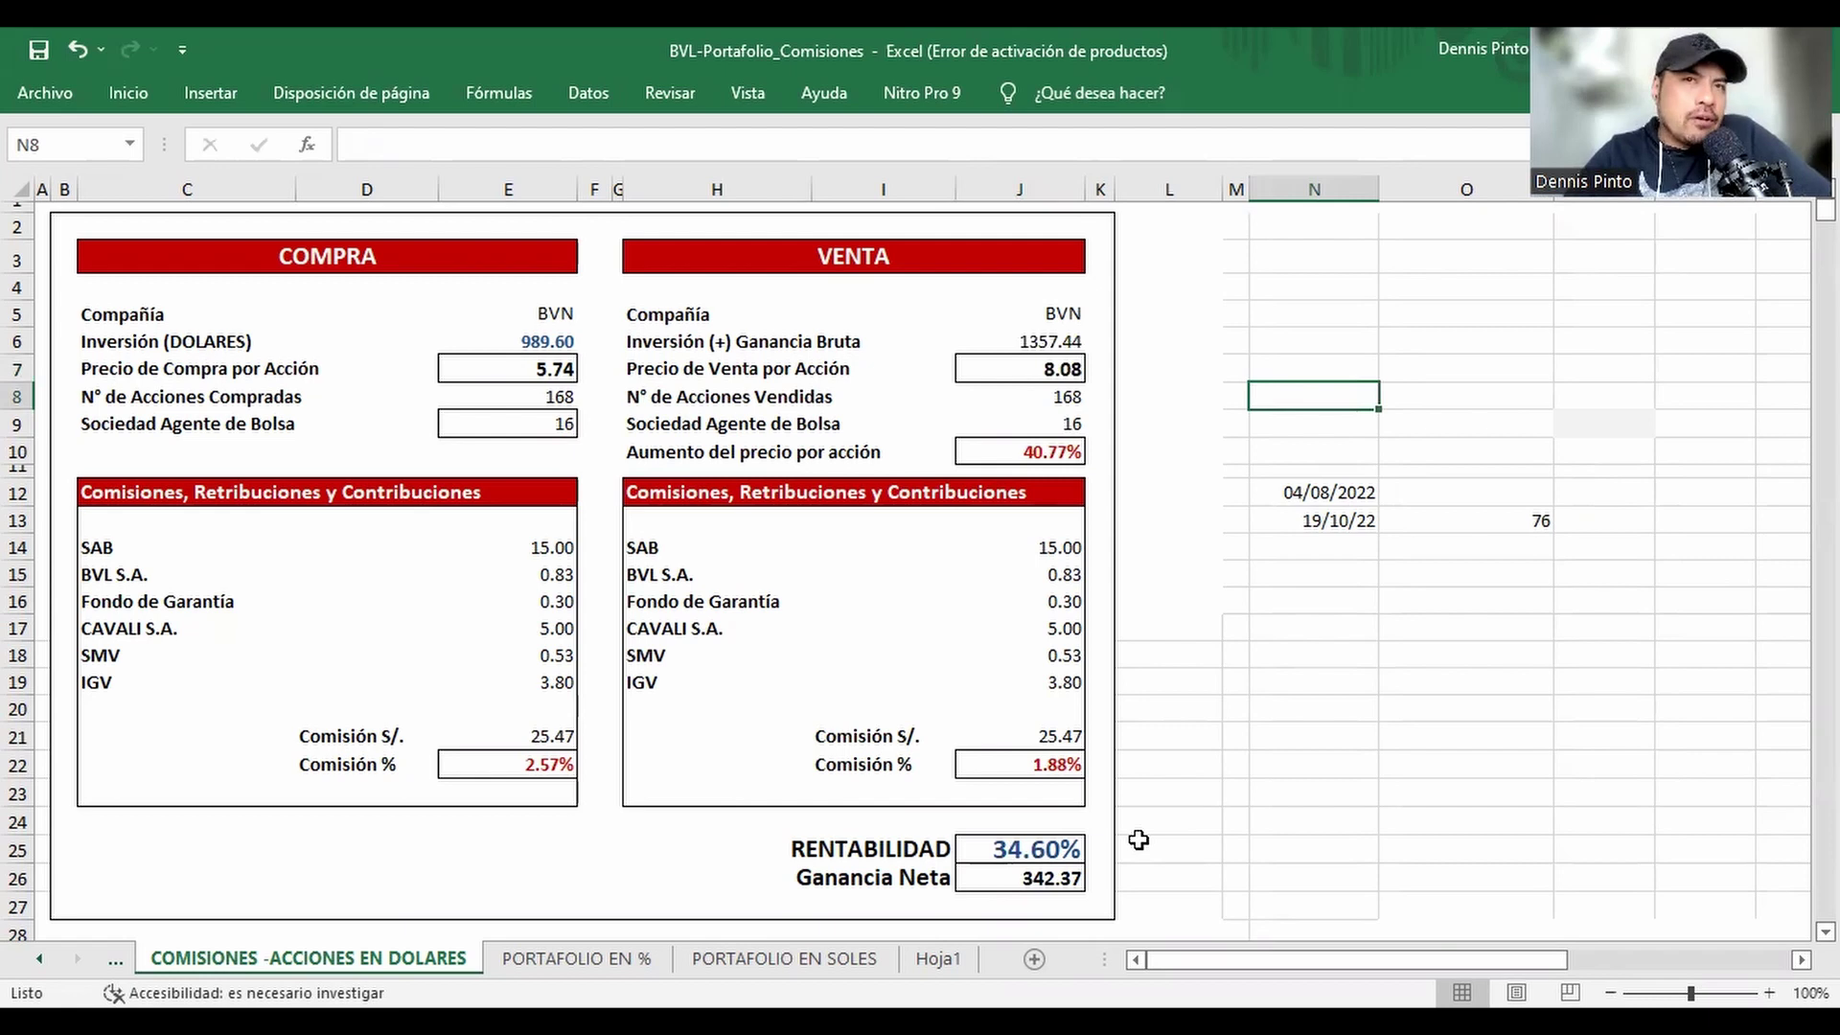
# - Set the sale price per share in the VENTA section back to 7.12
pyautogui.click(1043, 367)
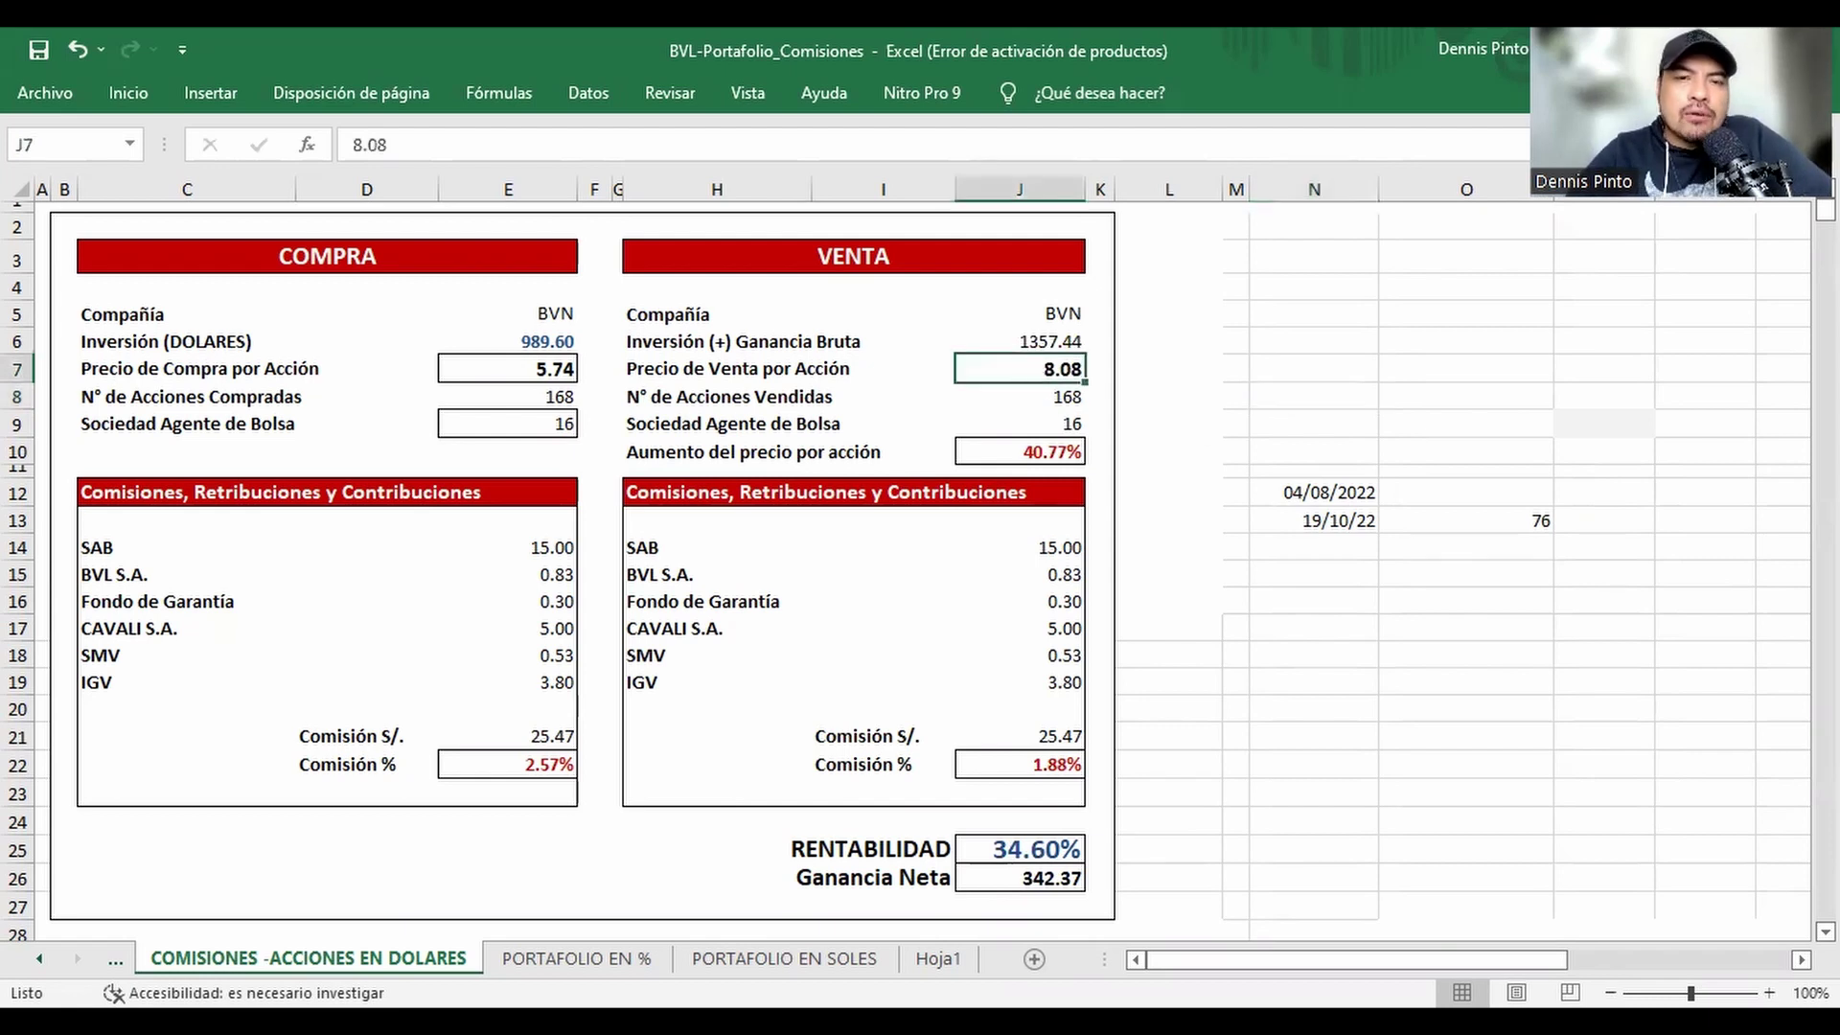
pyautogui.write('7.12')
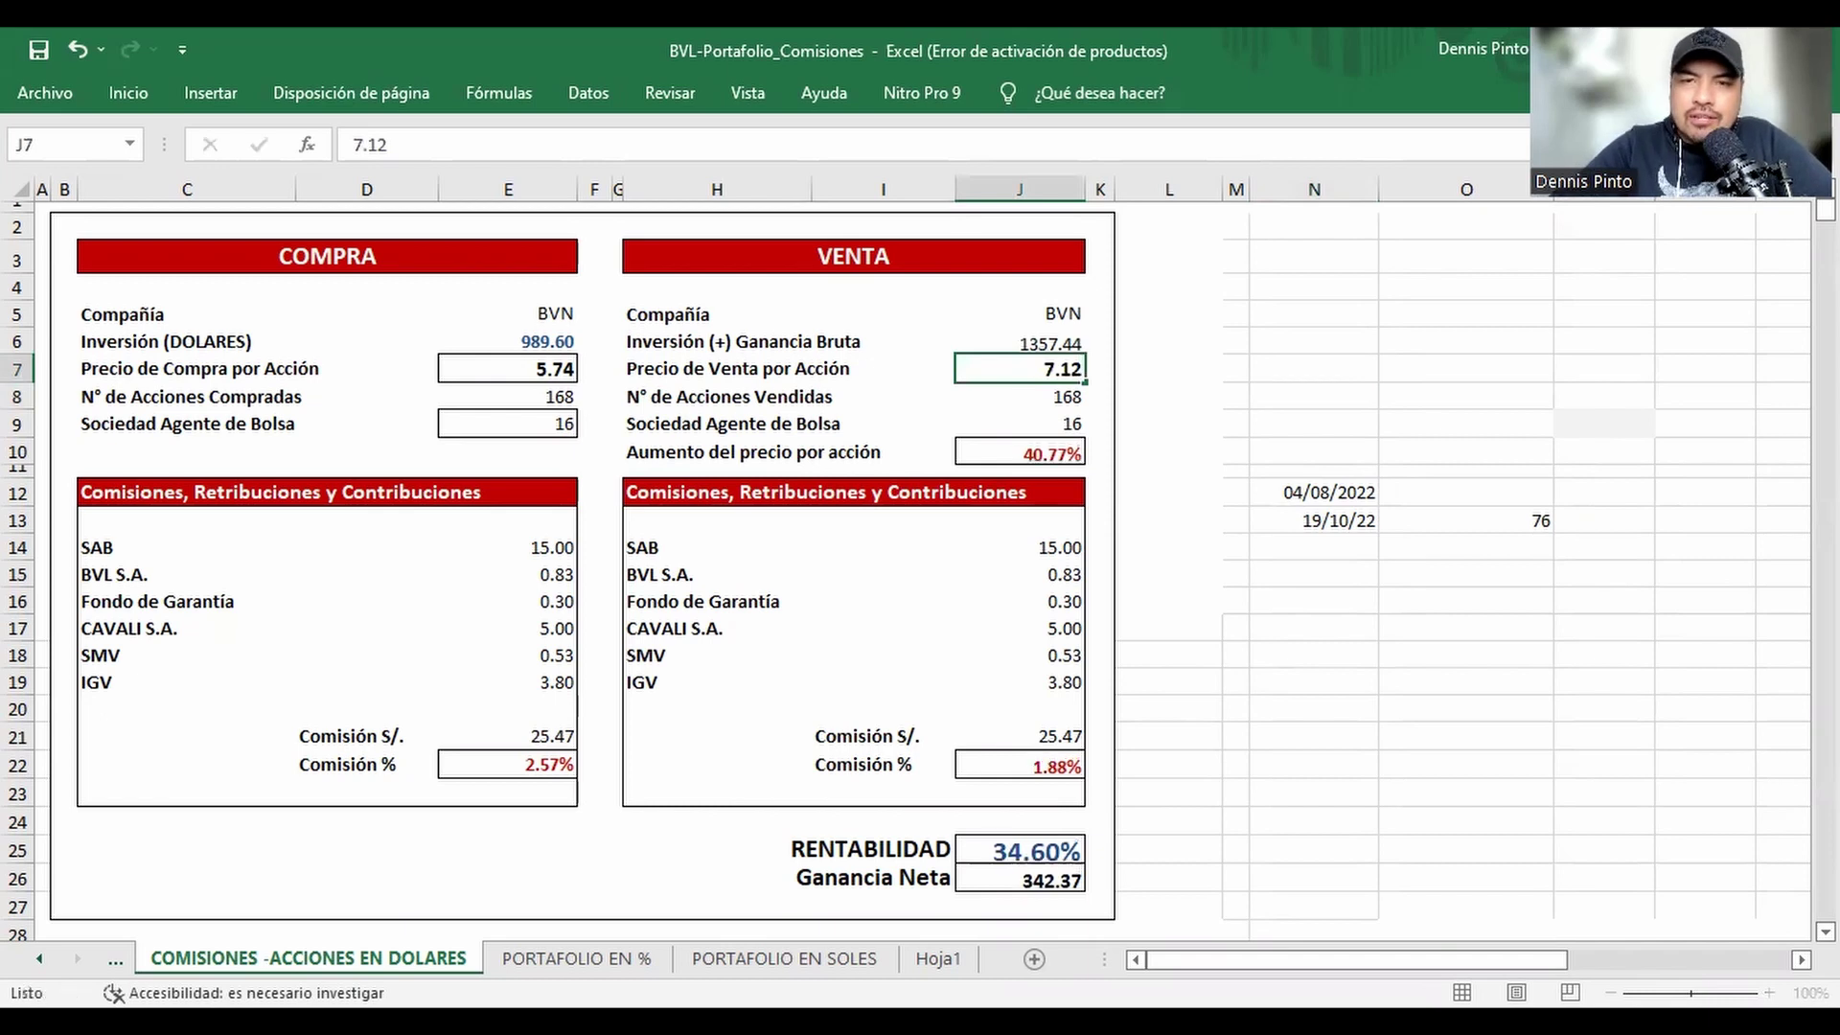
# - Commit the 7.12 sale price per share in the VENTA section to recalculate the BVN return
pyautogui.press('Return')
pyautogui.click(1338, 414)
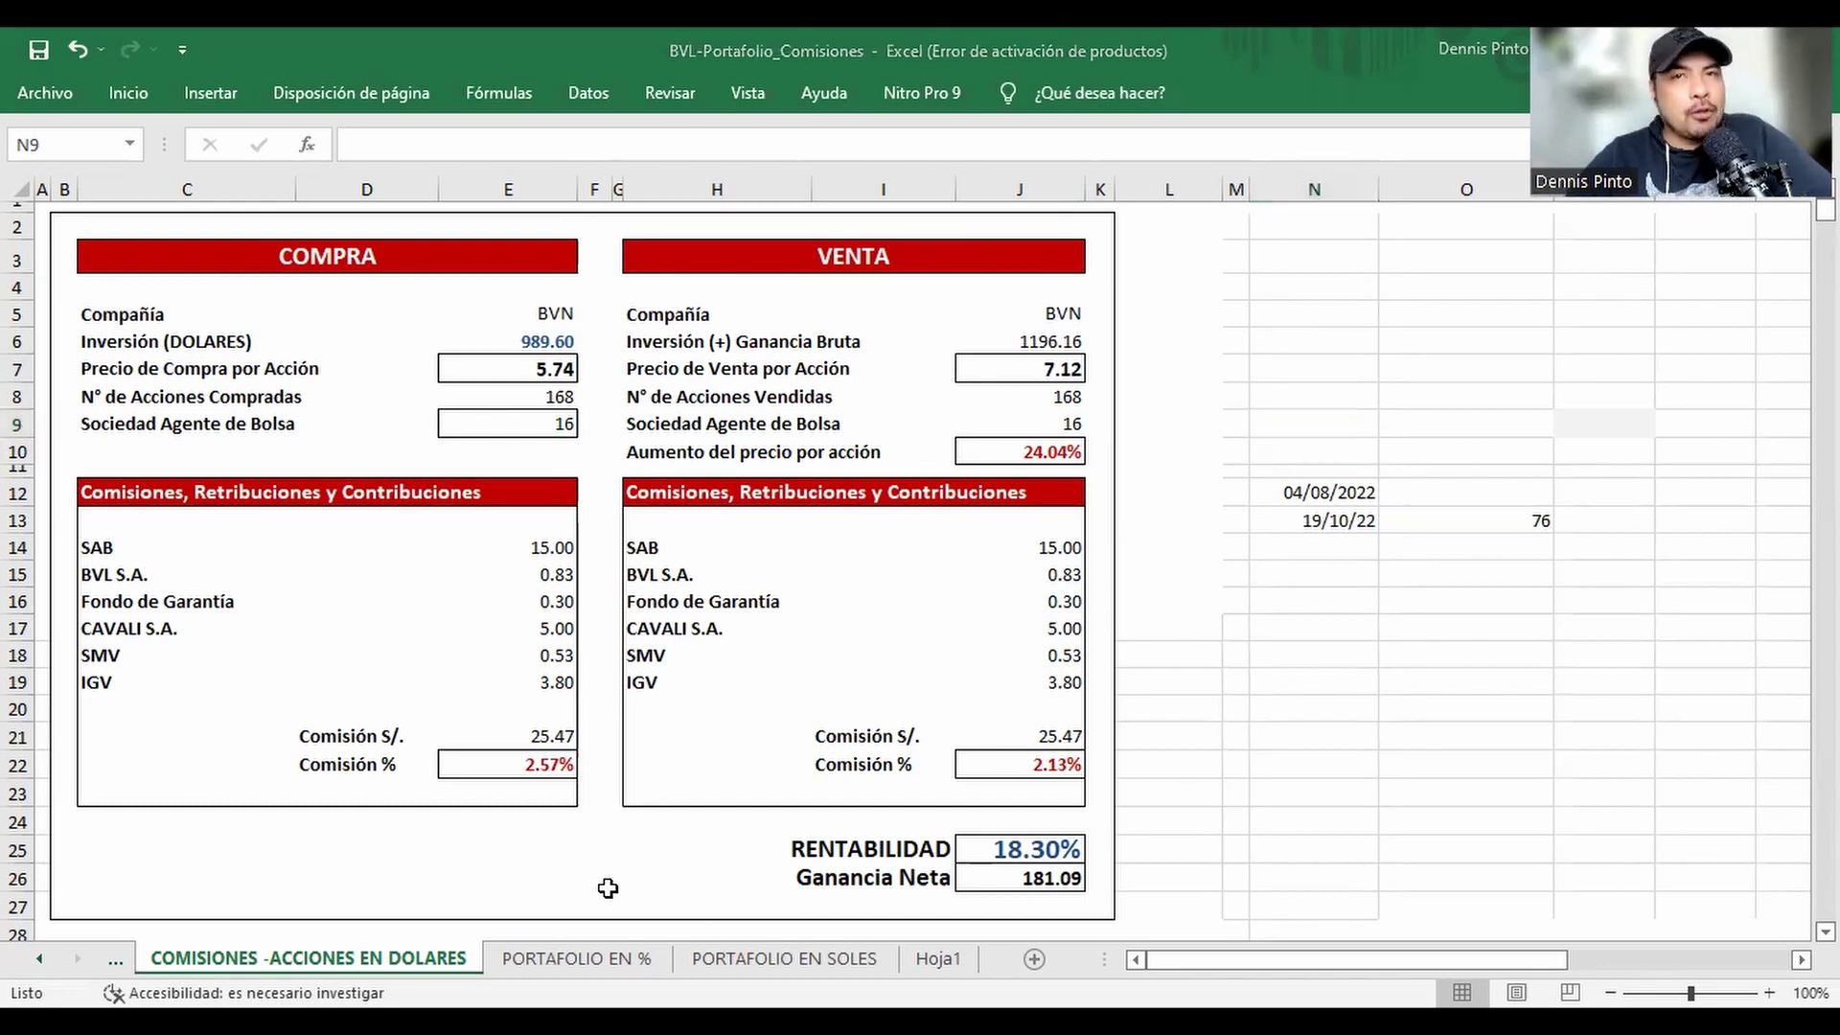
# - Switch to the BVN chart in TradingView and review the upside arrows toward 8.08 and the downside projection toward 4.00
pyautogui.hotkey('alt', 'Tab')
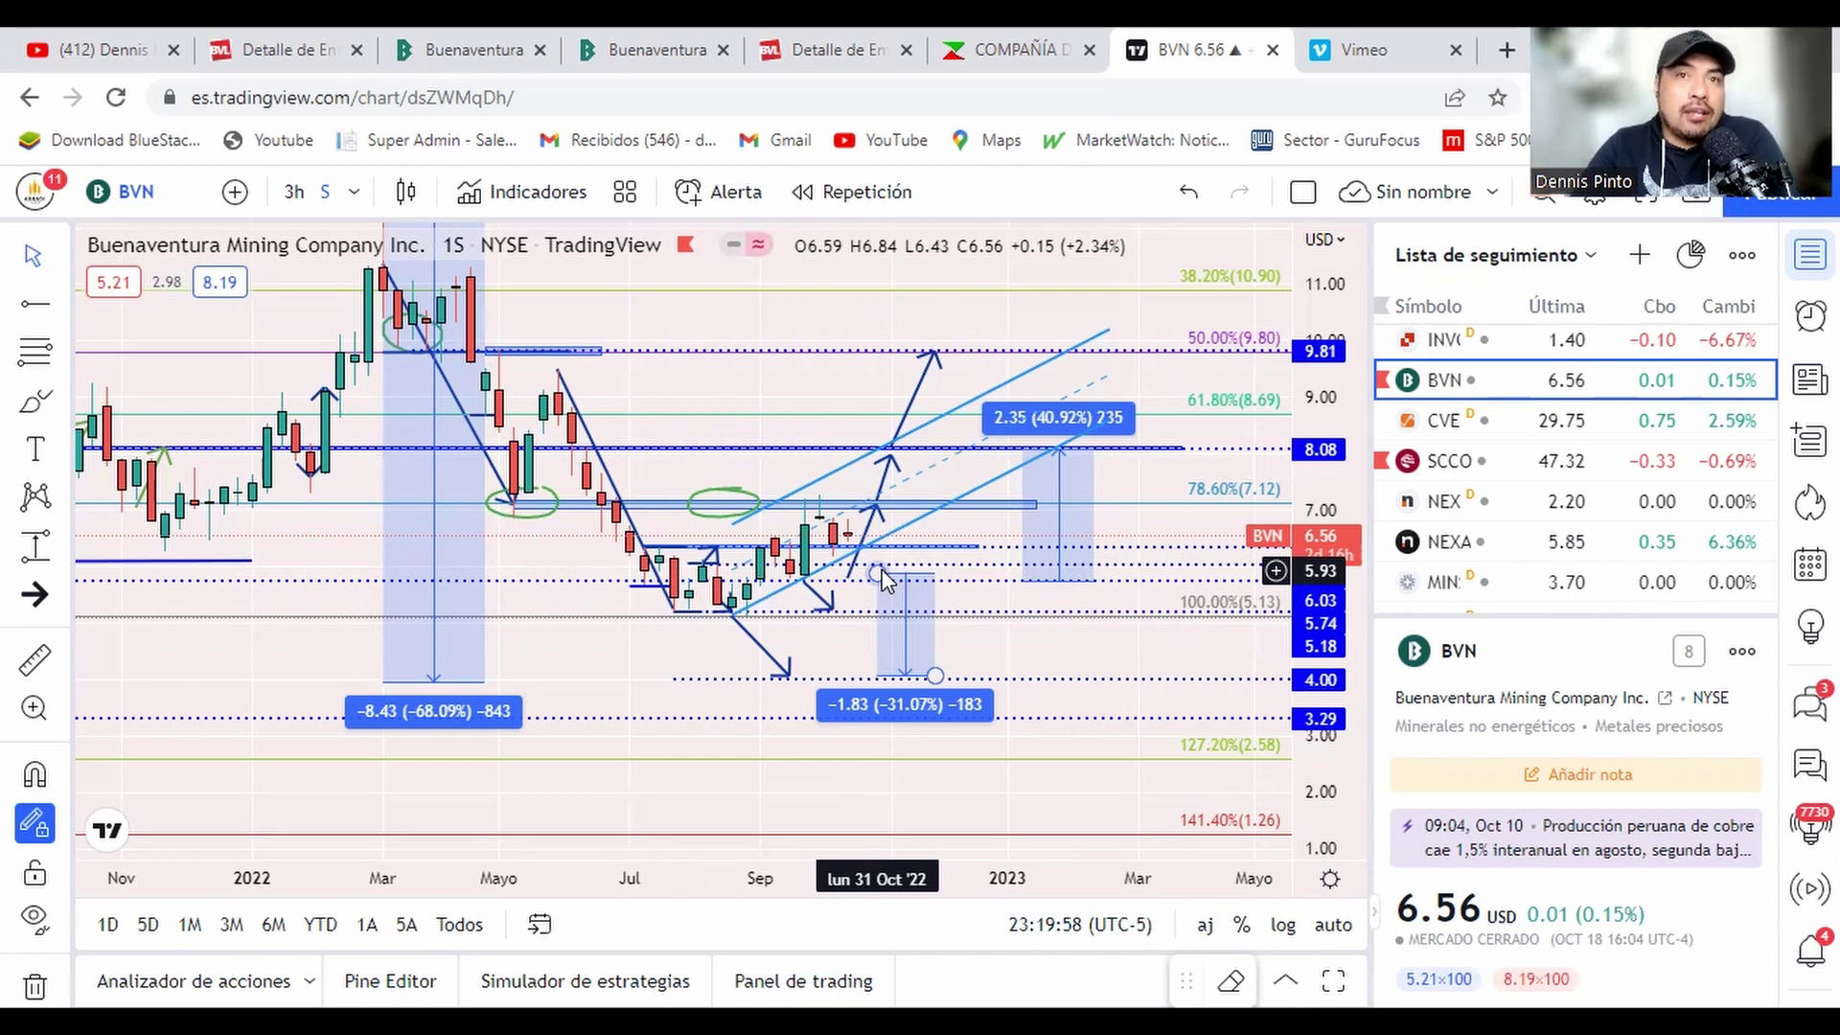
pyautogui.click(868, 451)
pyautogui.click(929, 682)
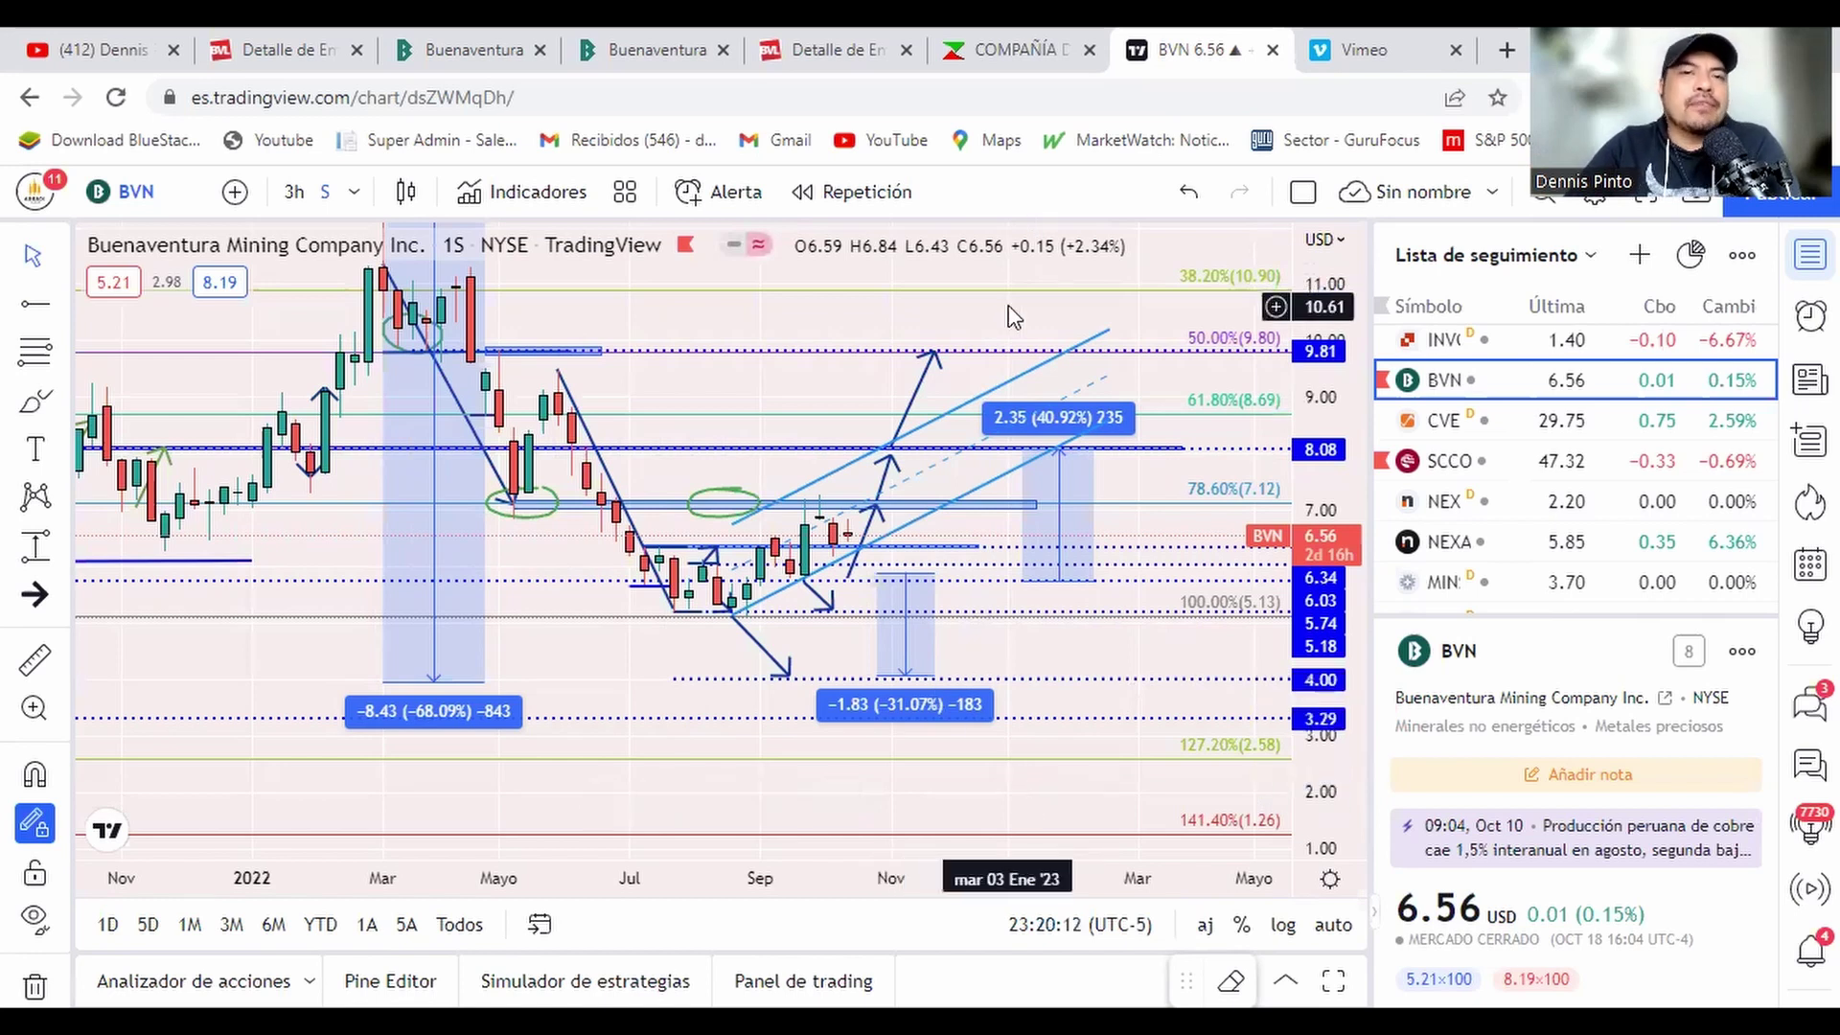
pyautogui.click(331, 66)
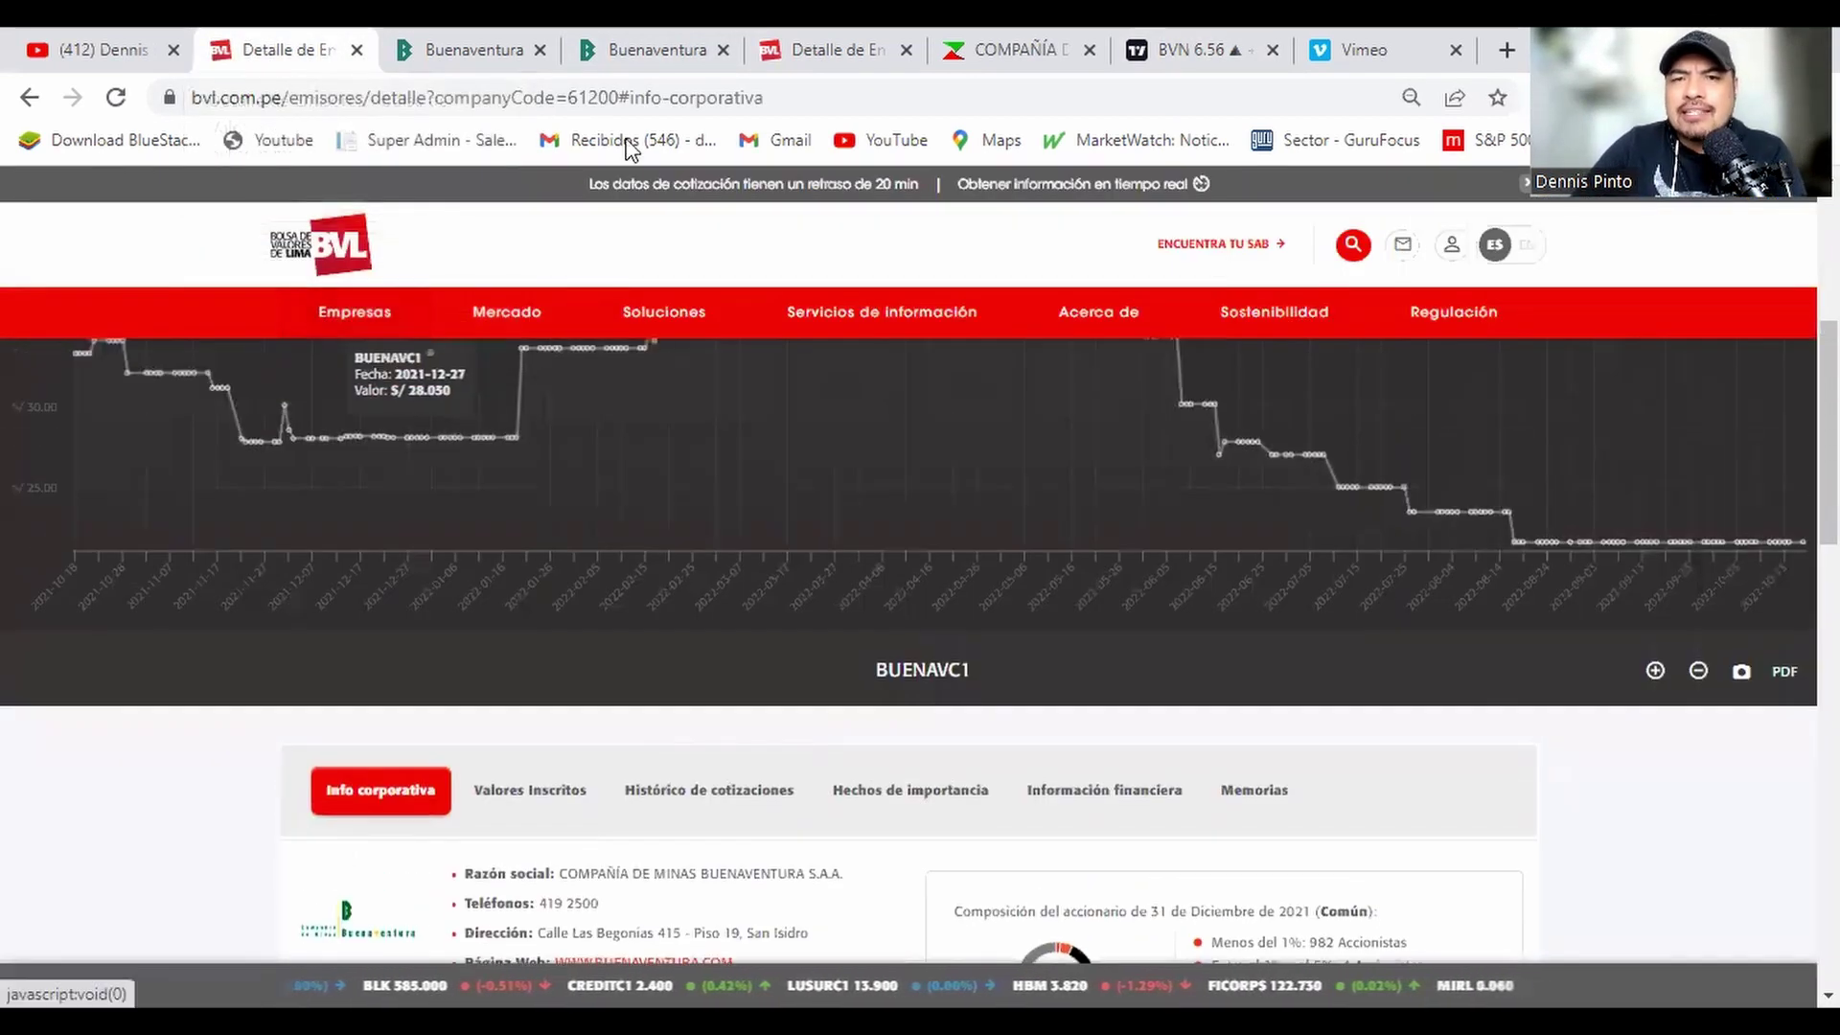
pyautogui.click(1190, 50)
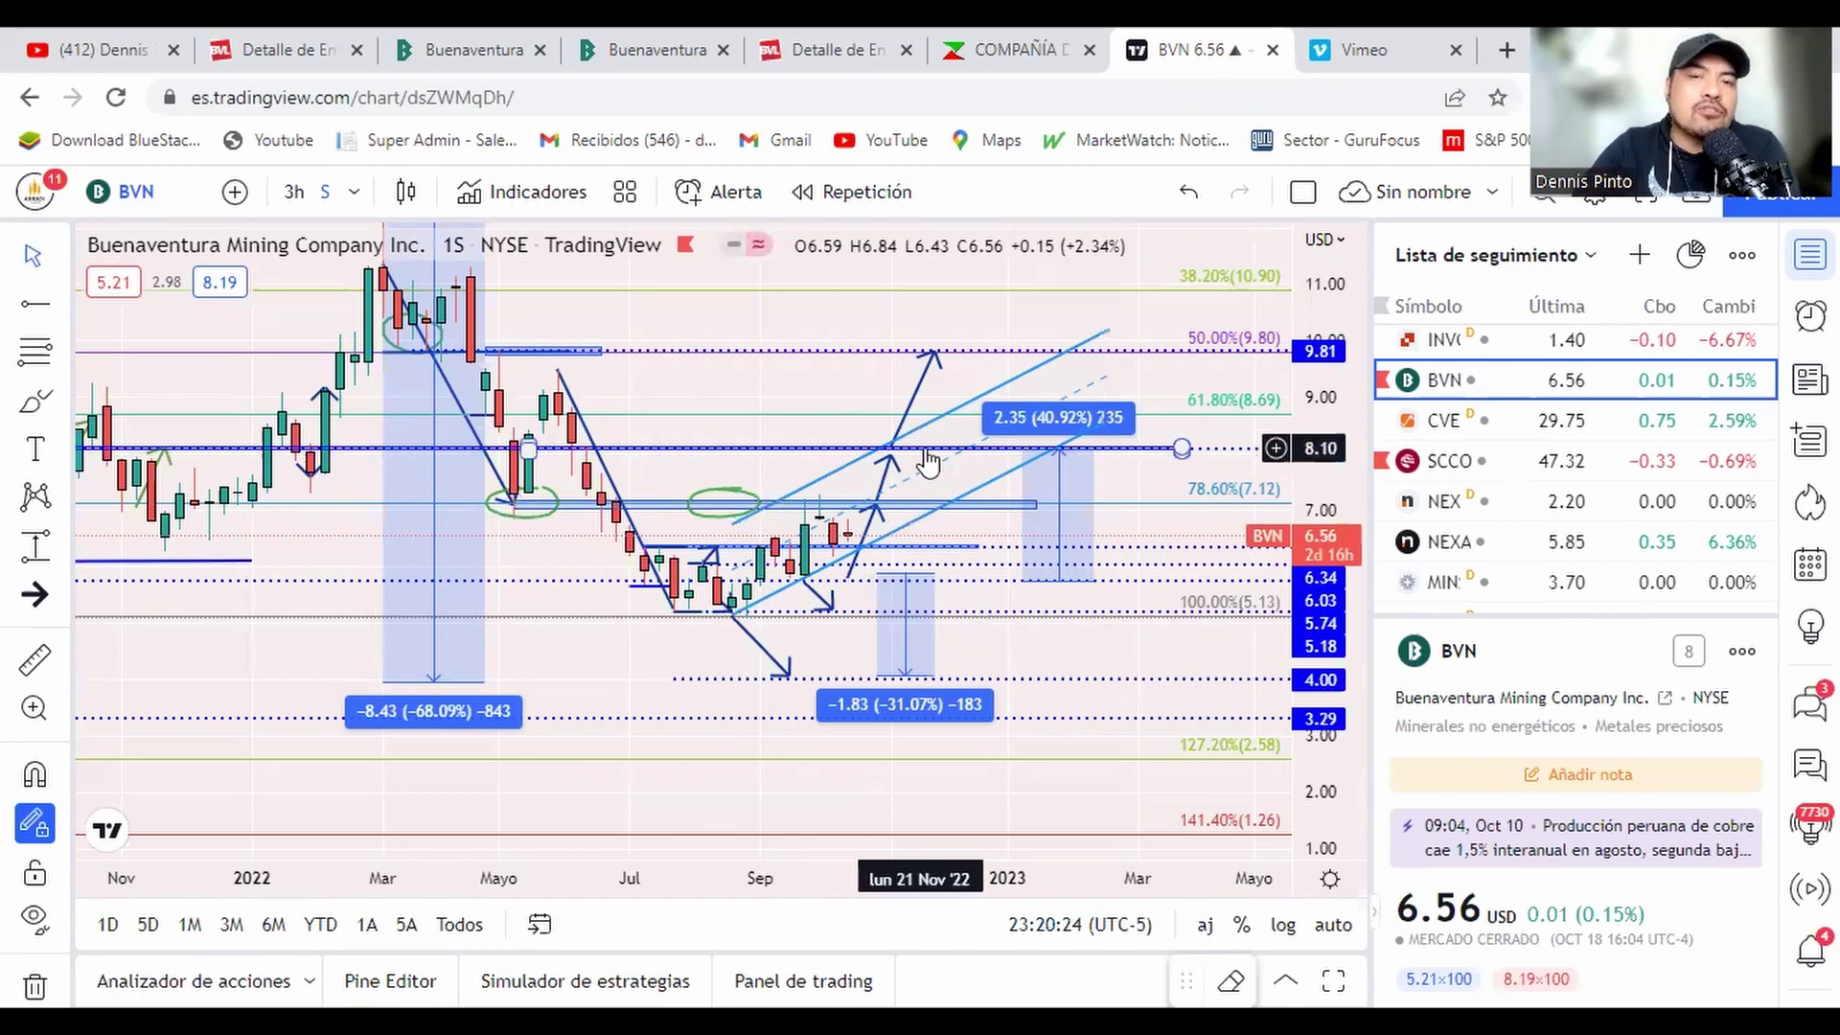
pyautogui.scroll(-2, 926, 461)
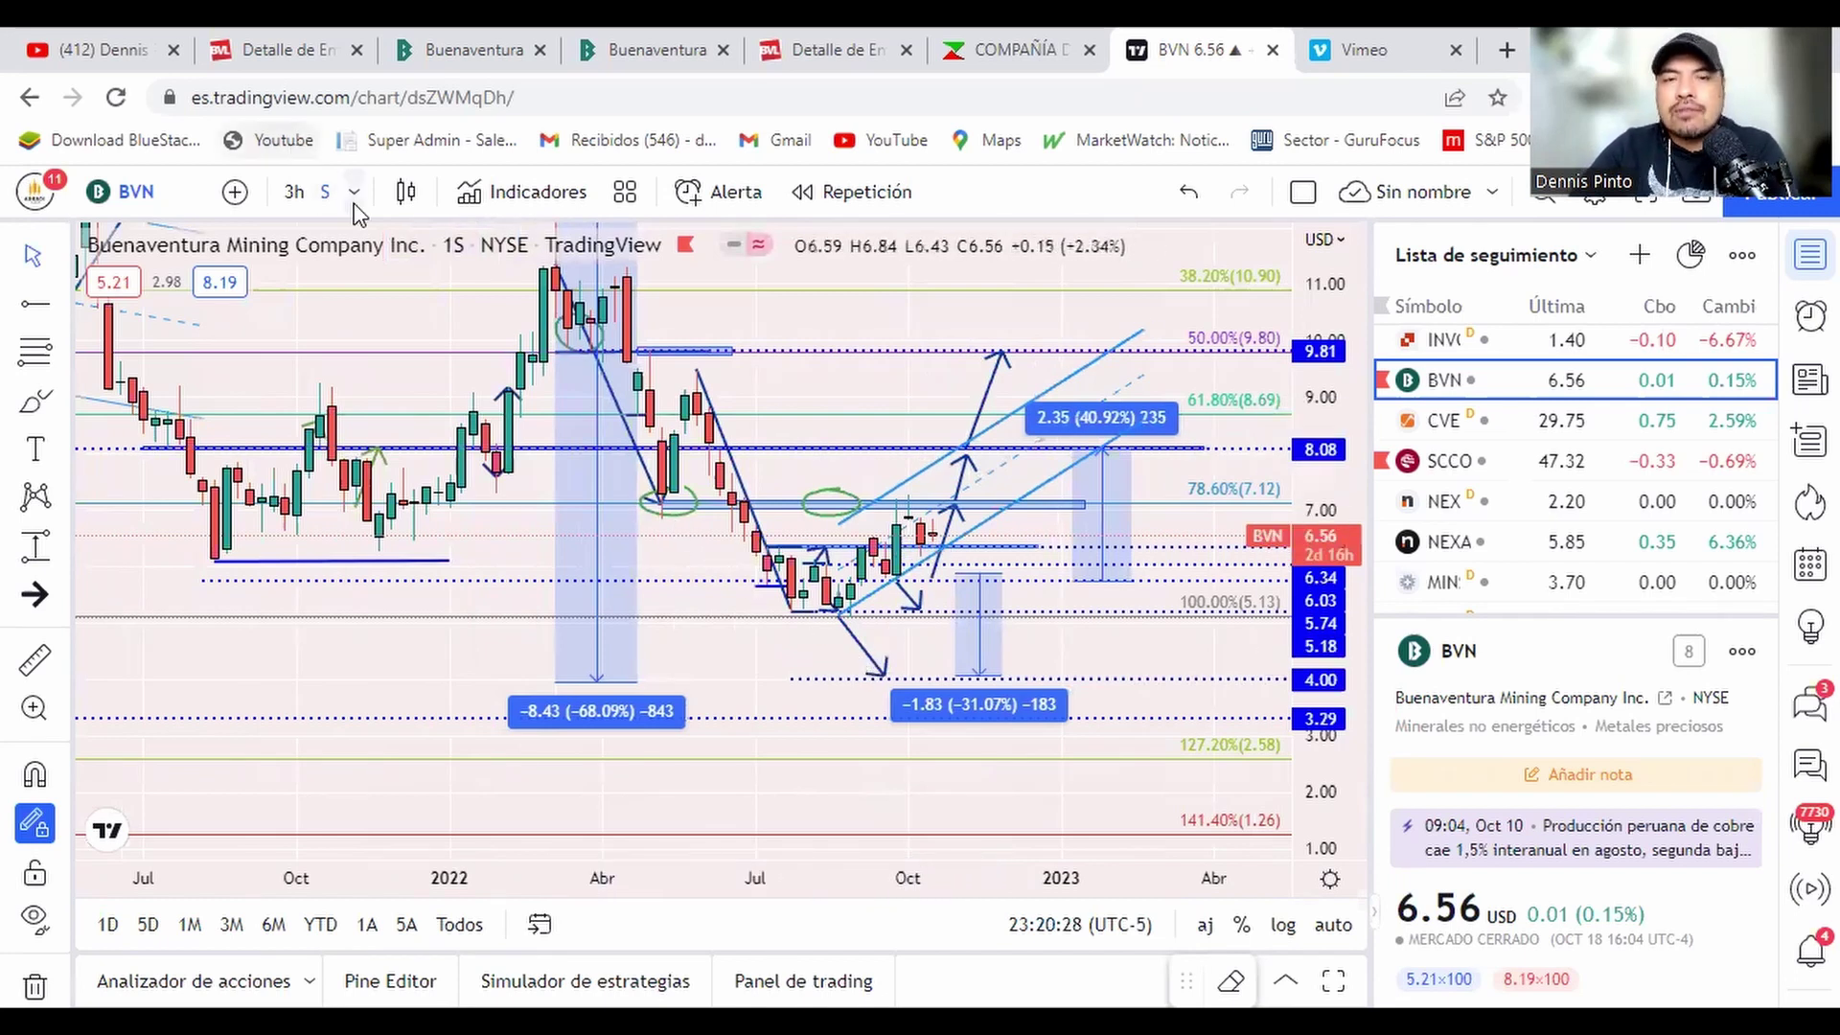
# - Switch to the YouTube channel's videos page and look over the recent uploads
pyautogui.click(280, 52)
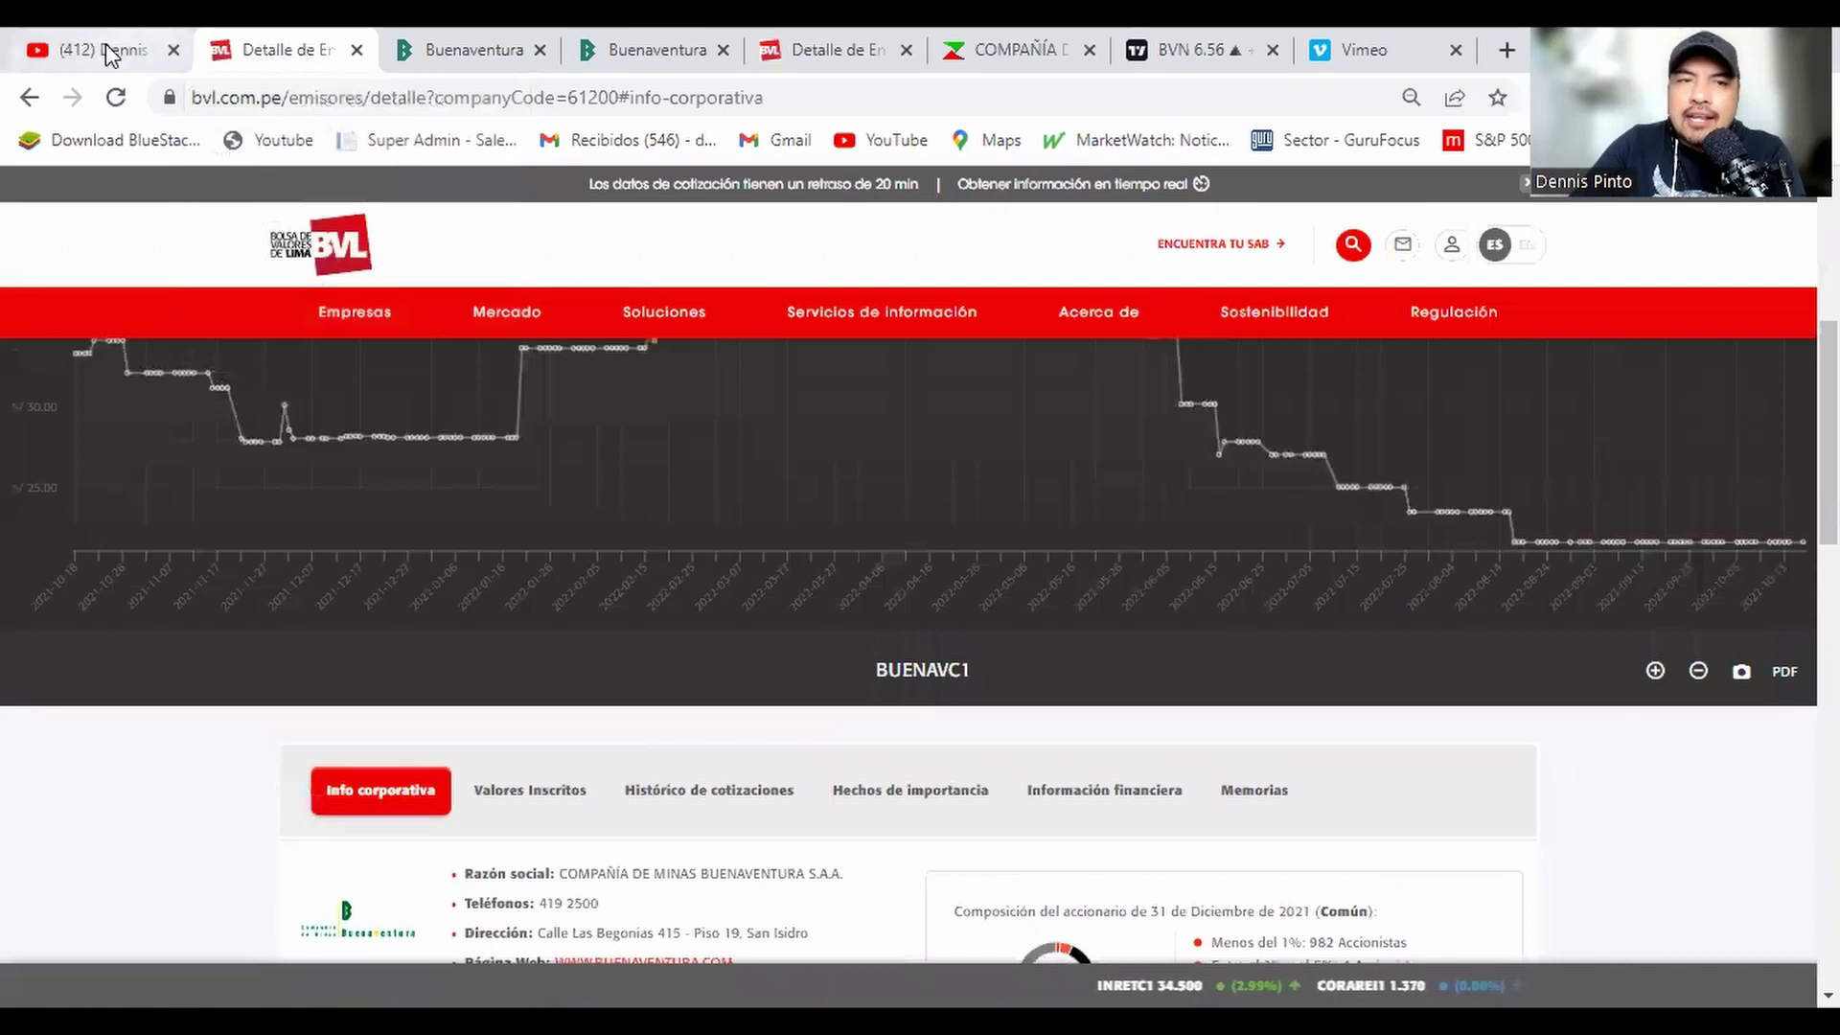
pyautogui.click(111, 53)
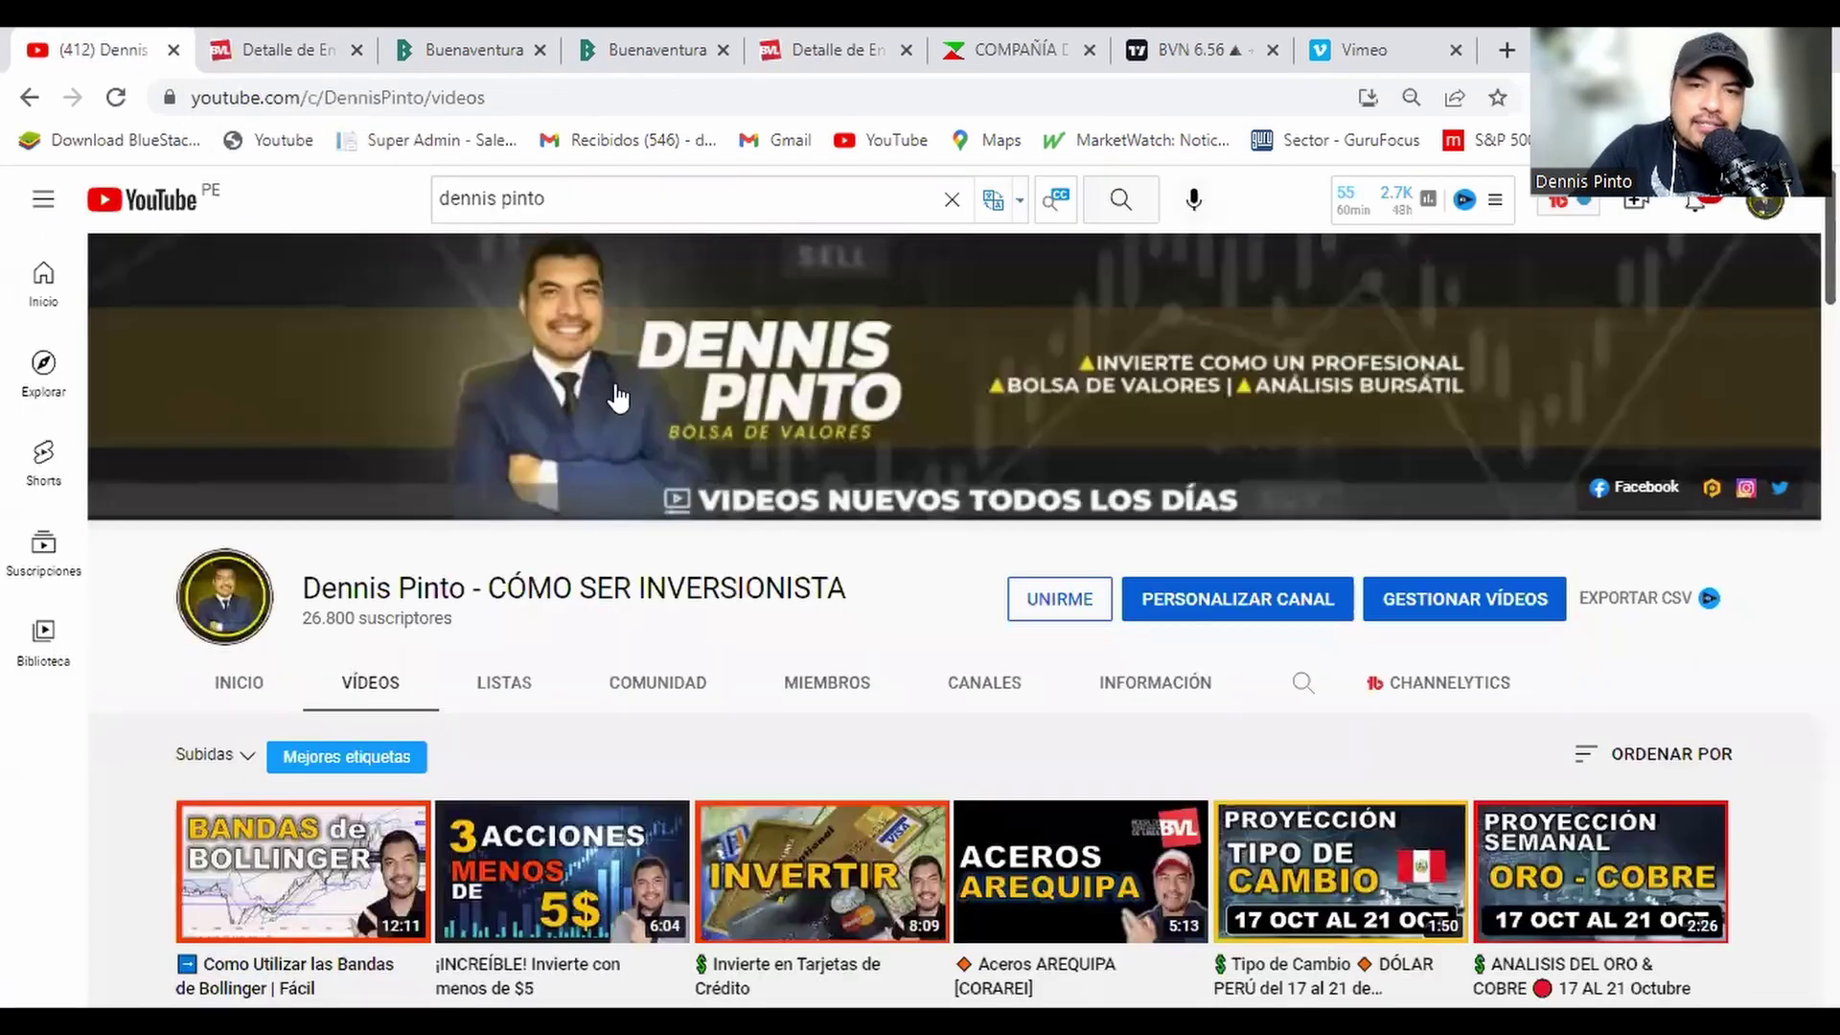
pyautogui.scroll(-3, 814, 623)
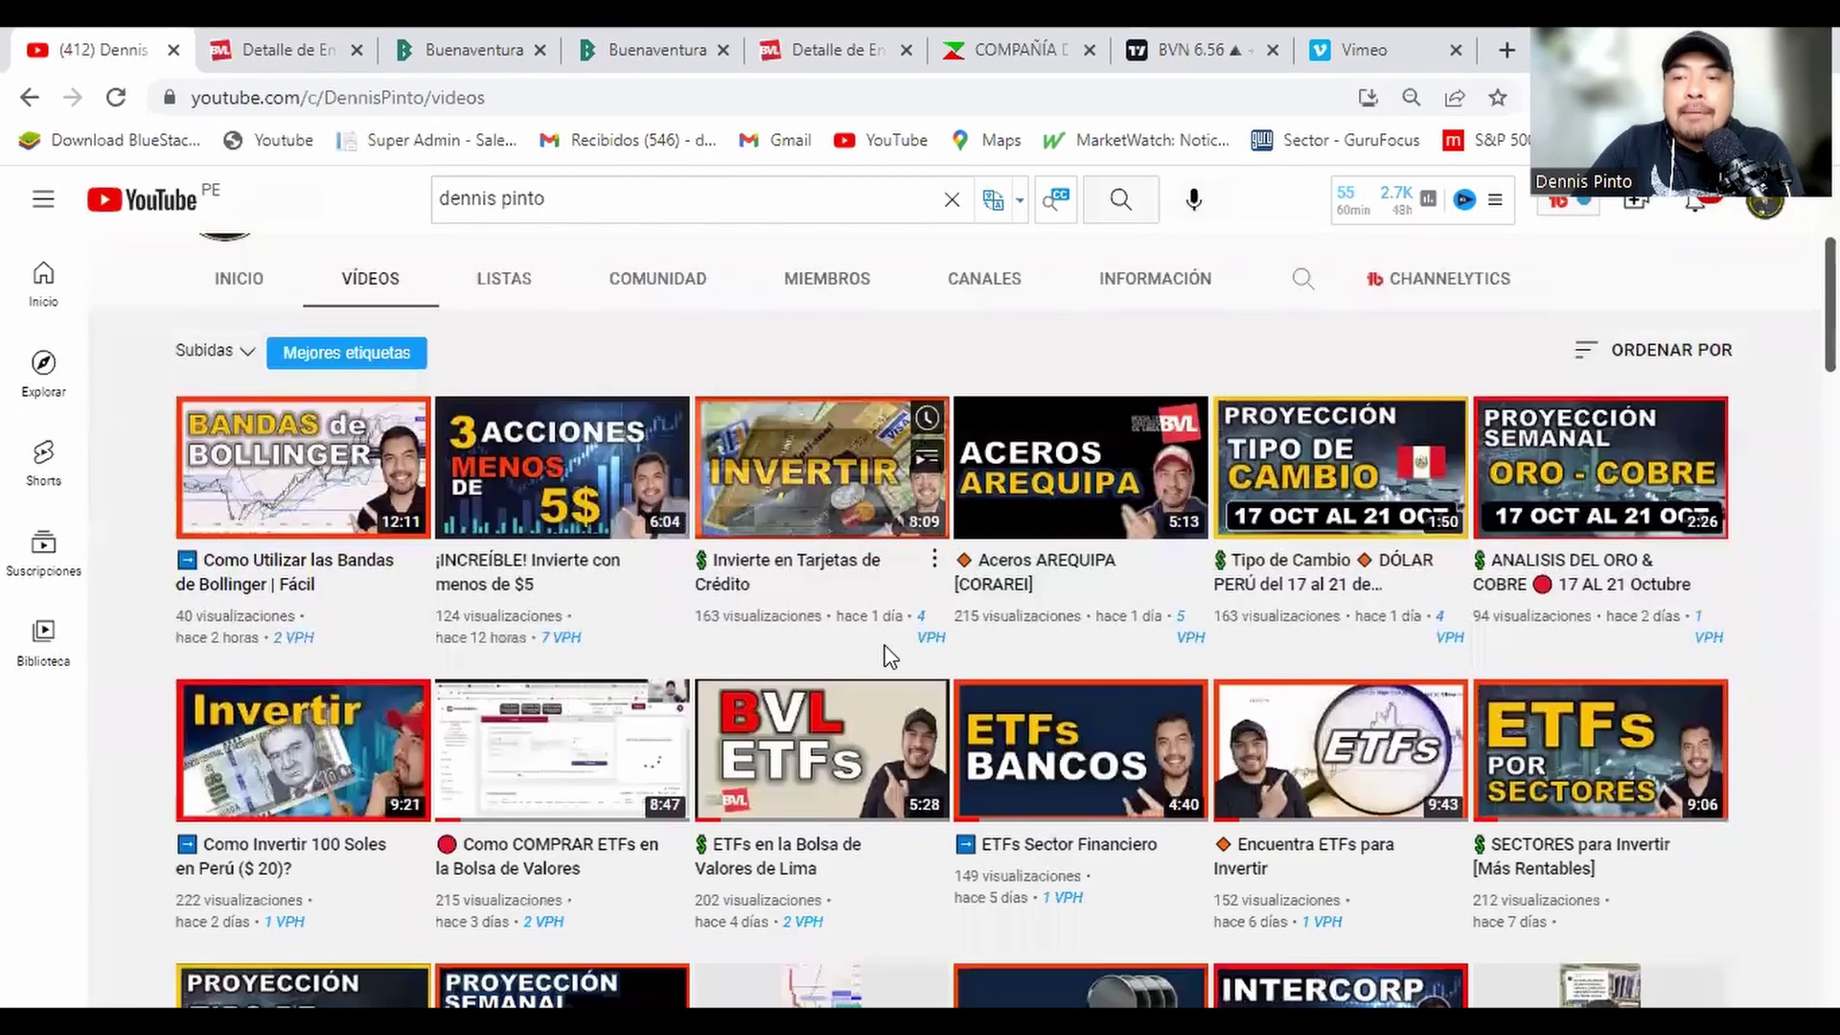
pyautogui.scroll(2, 886, 660)
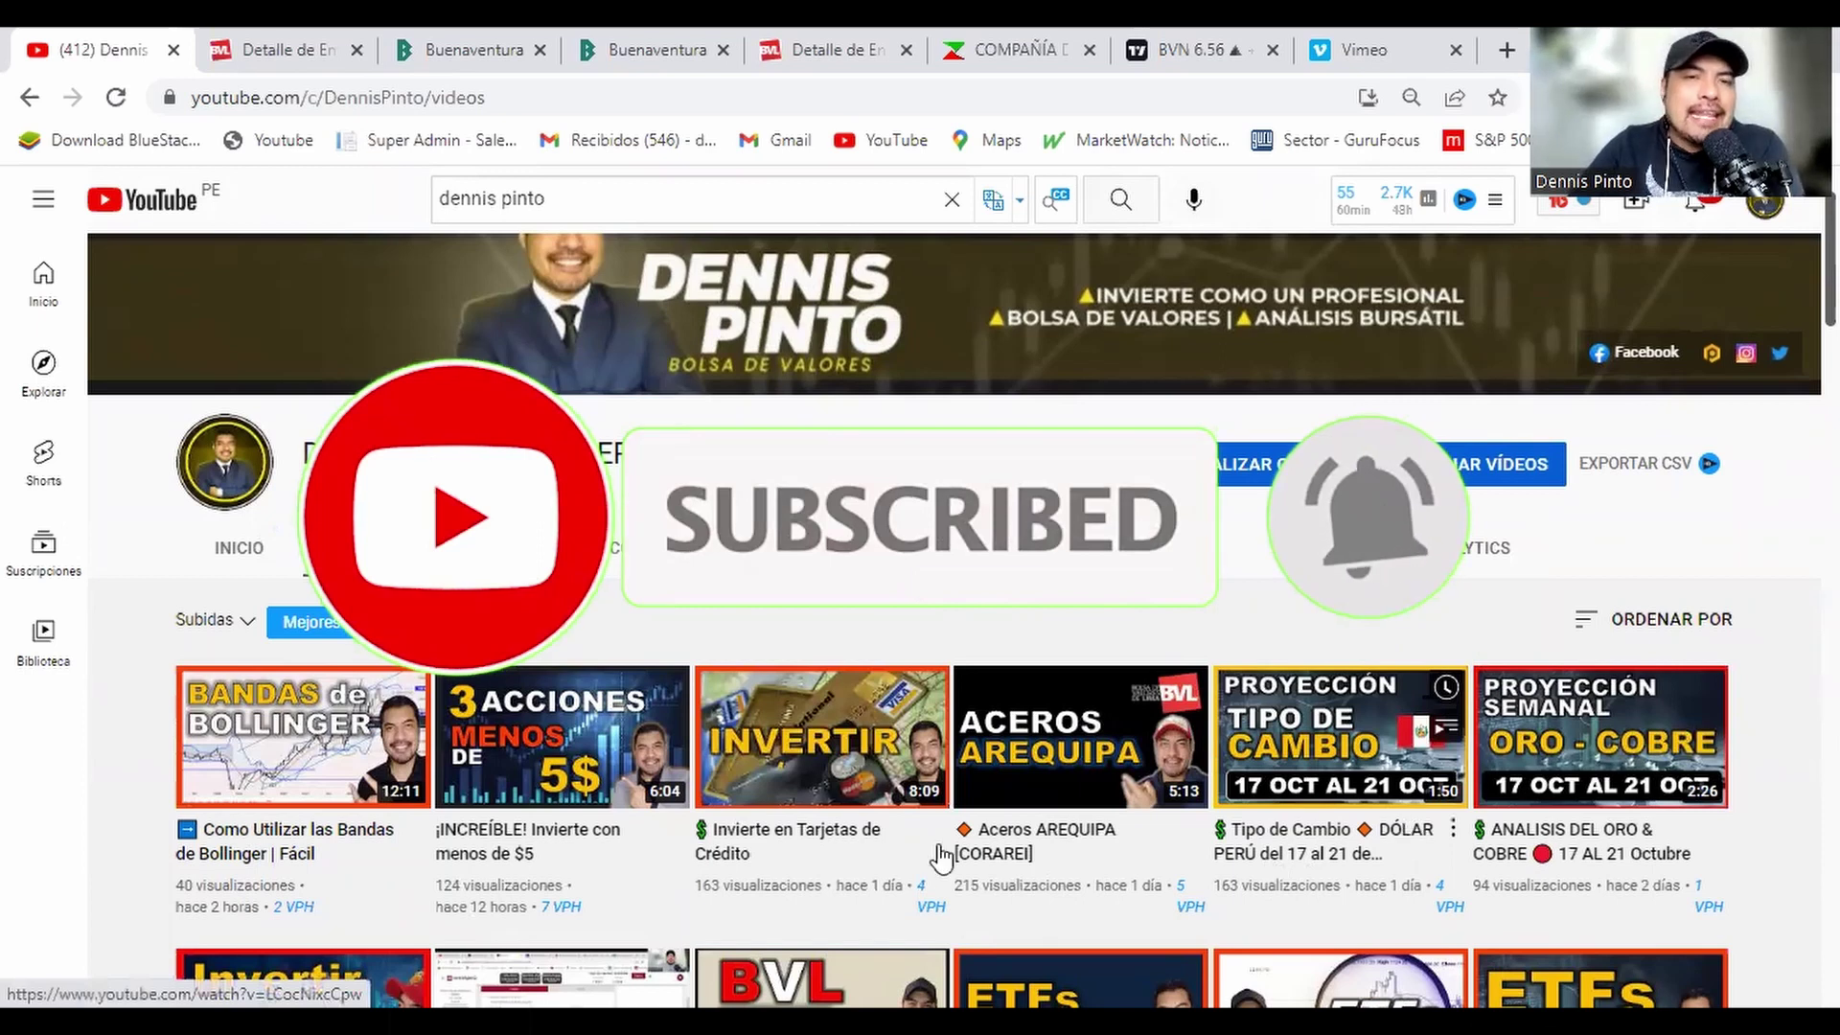
pyautogui.scroll(2, 736, 715)
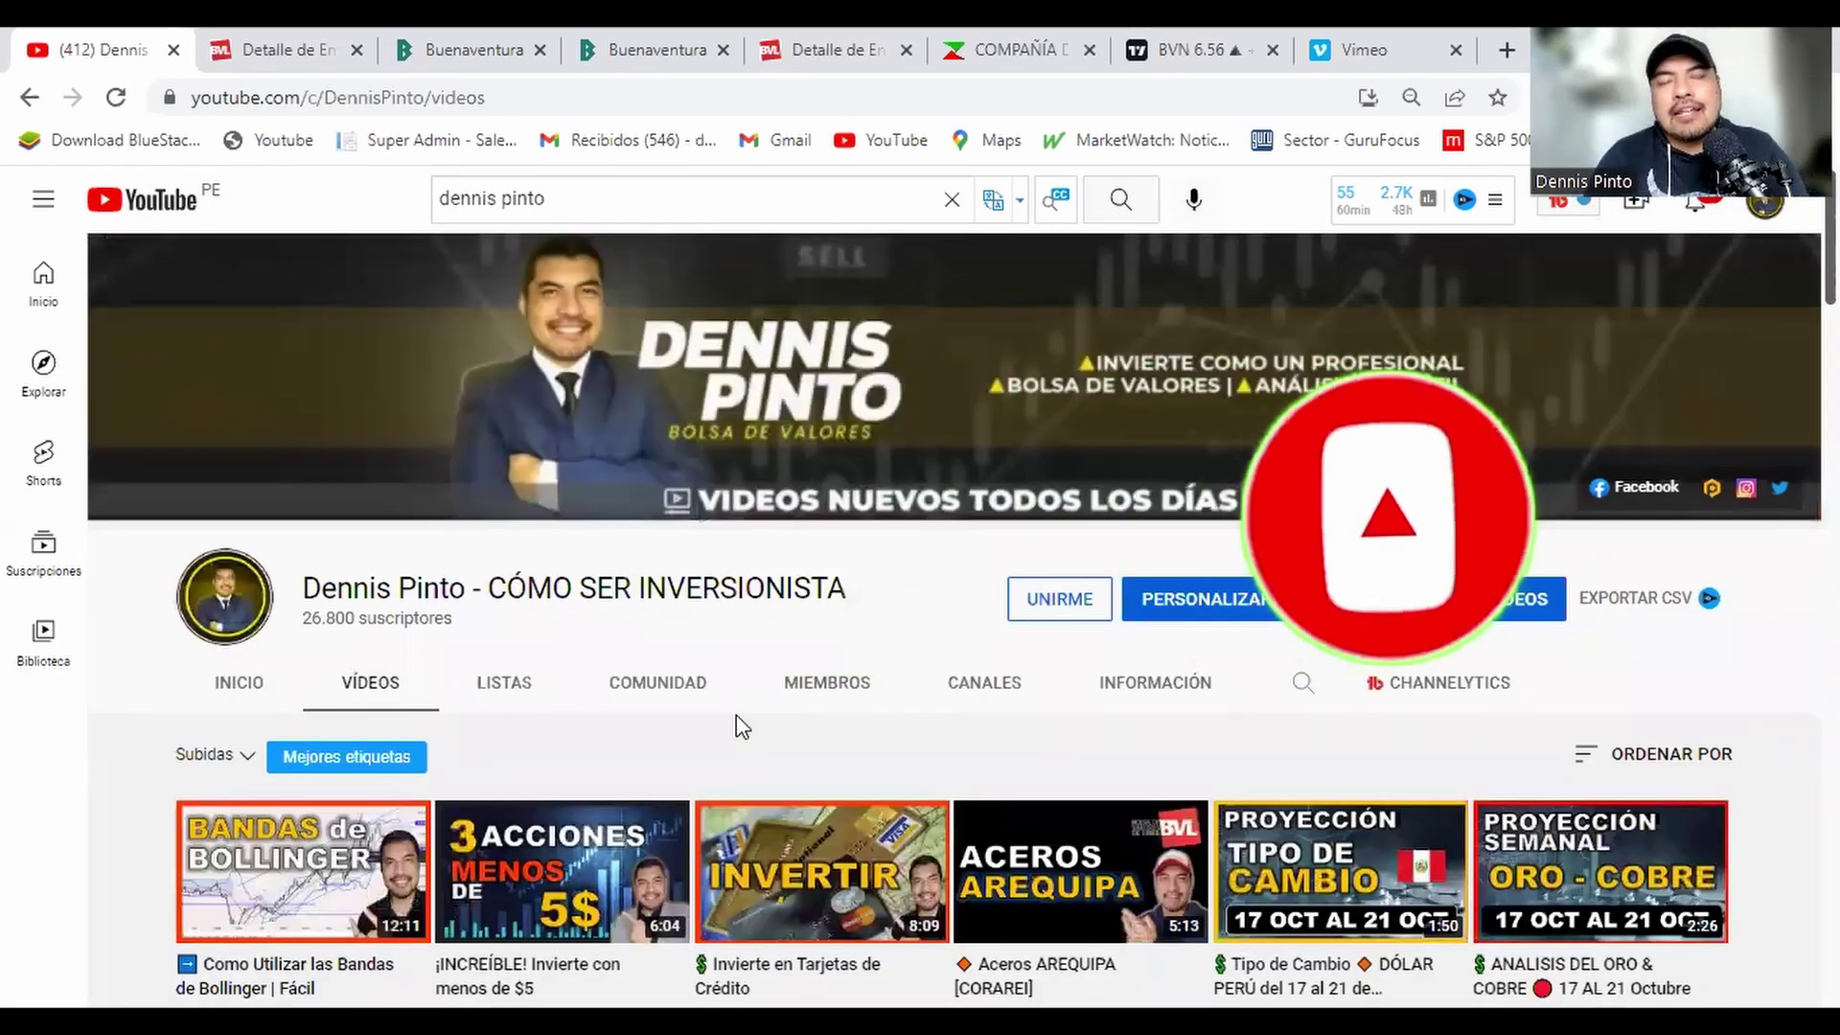